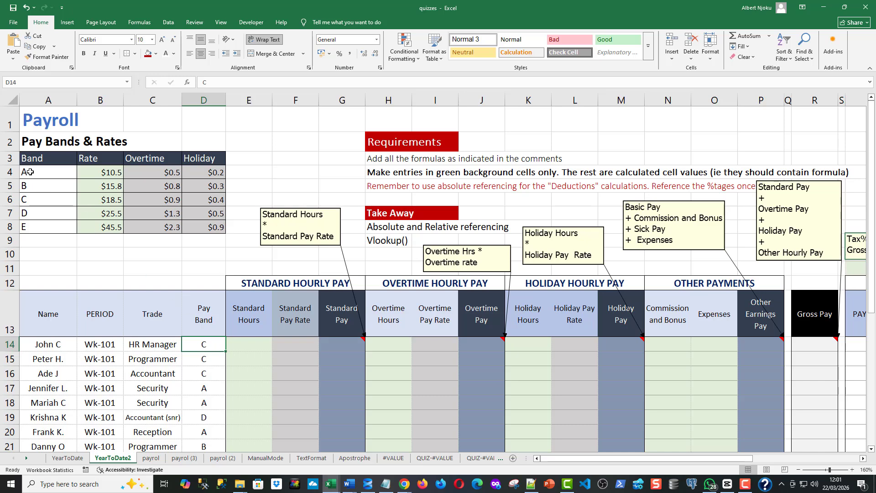
# Step: Examine the Pay Bands & Rates table, including its Rate, Overtime and Holiday columns for bands A to E
pyautogui.moveTo(30, 172); pyautogui.dragTo(200, 226)
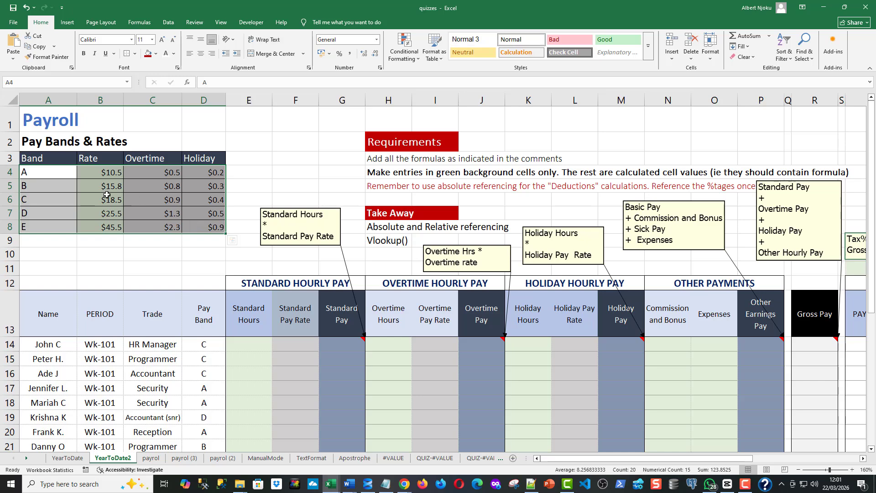
pyautogui.click(97, 158)
pyautogui.moveTo(97, 157); pyautogui.dragTo(103, 228)
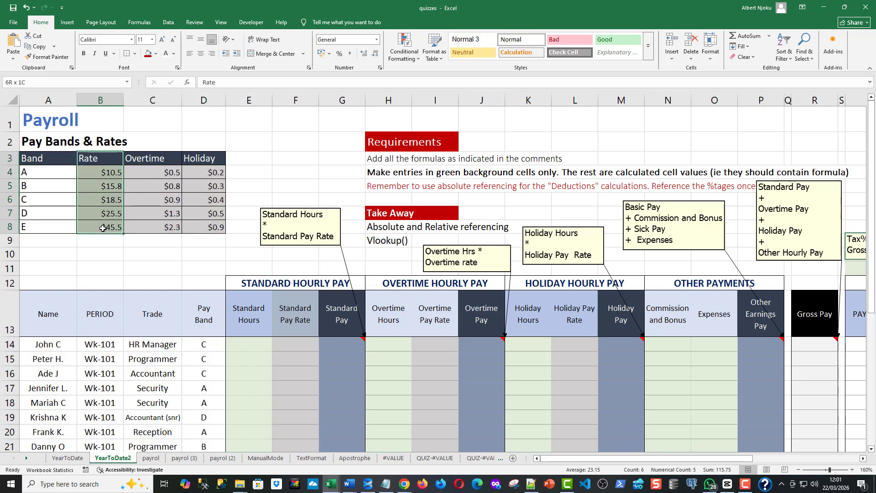
pyautogui.moveTo(142, 159); pyautogui.dragTo(152, 230)
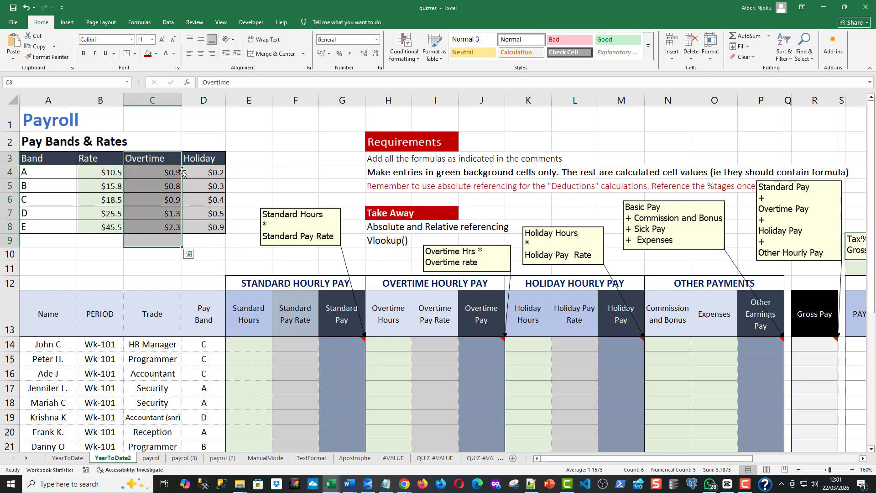
pyautogui.moveTo(201, 158); pyautogui.dragTo(203, 228)
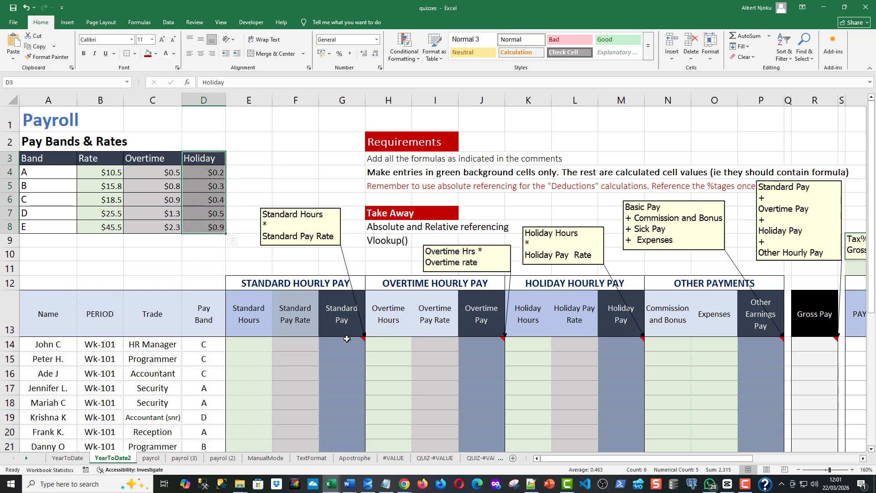
# Step: Move the formula comments of the Standard Pay and Overtime Pay columns slightly upward
pyautogui.click(341, 320)
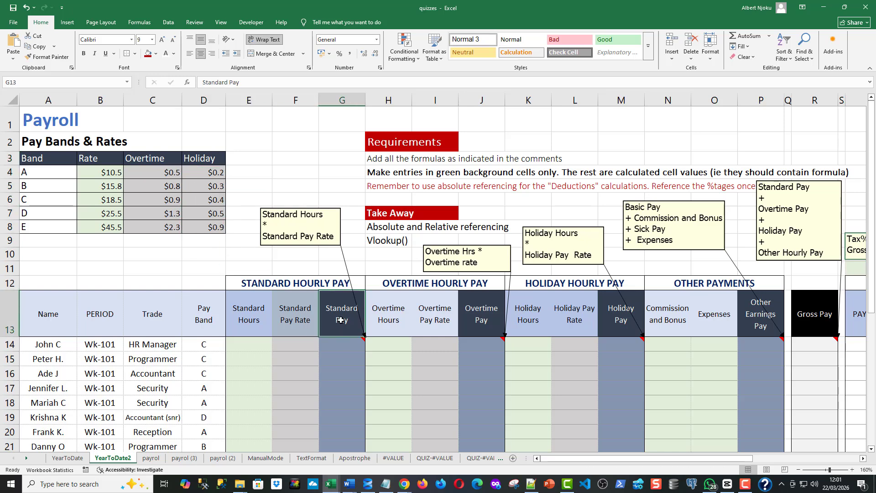
pyautogui.click(343, 224)
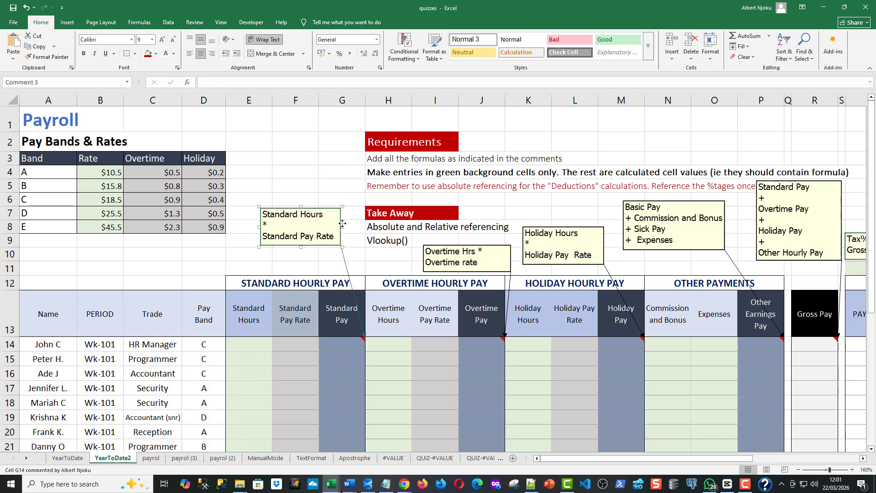
pyautogui.moveTo(343, 224); pyautogui.dragTo(346, 214)
pyautogui.click(497, 247)
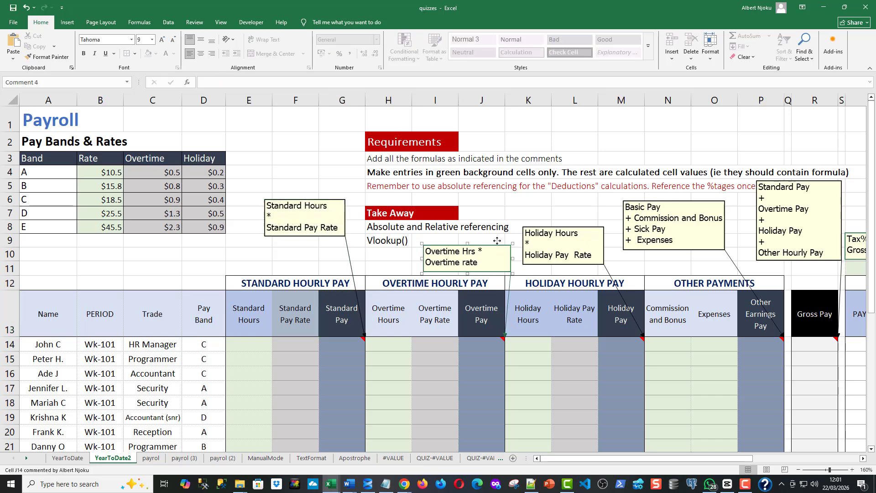
pyautogui.moveTo(497, 238); pyautogui.dragTo(497, 233)
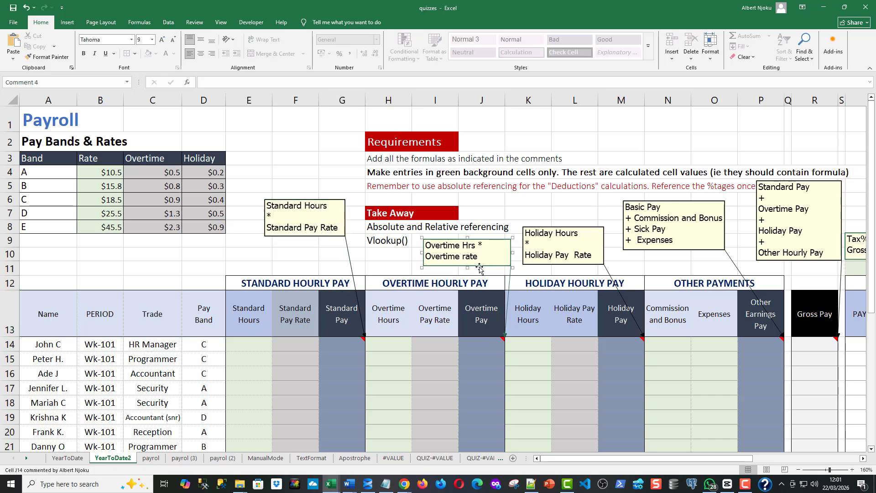
pyautogui.click(478, 345)
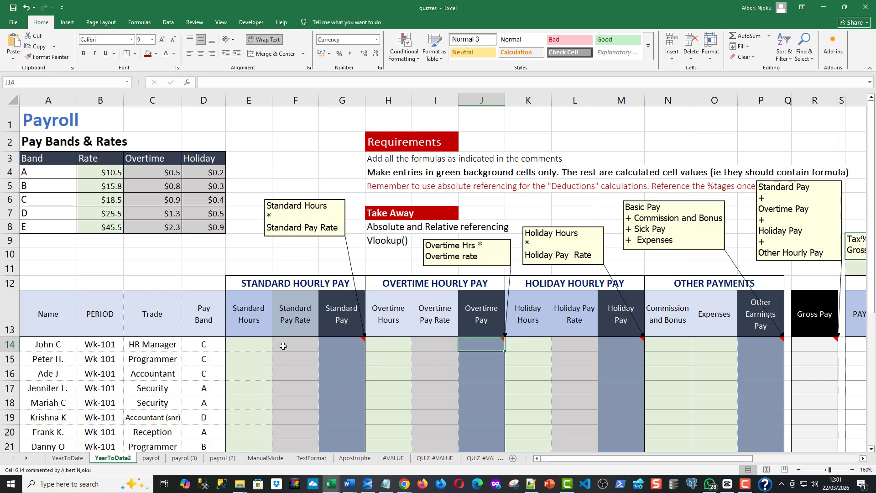
# Step: Review the Standard Hours and Standard Pay Rate headings, and the first employee row from Standard Pay across to Gross Pay
pyautogui.click(246, 319)
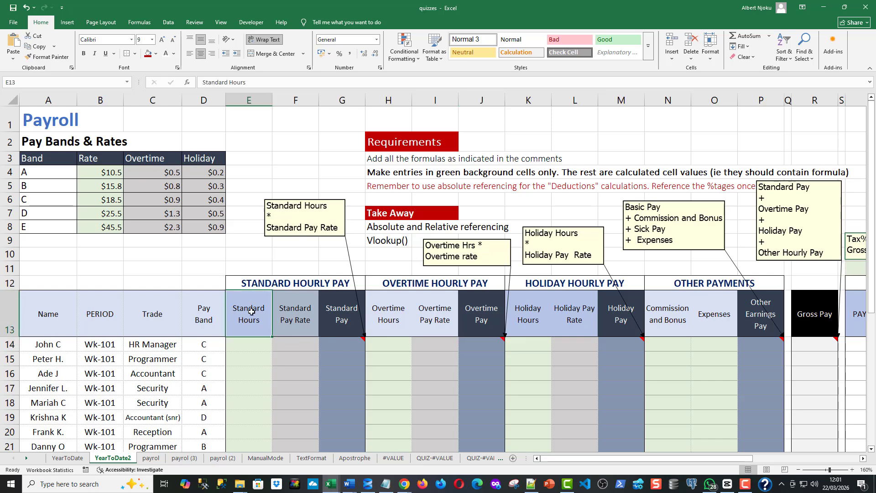
pyautogui.click(293, 315)
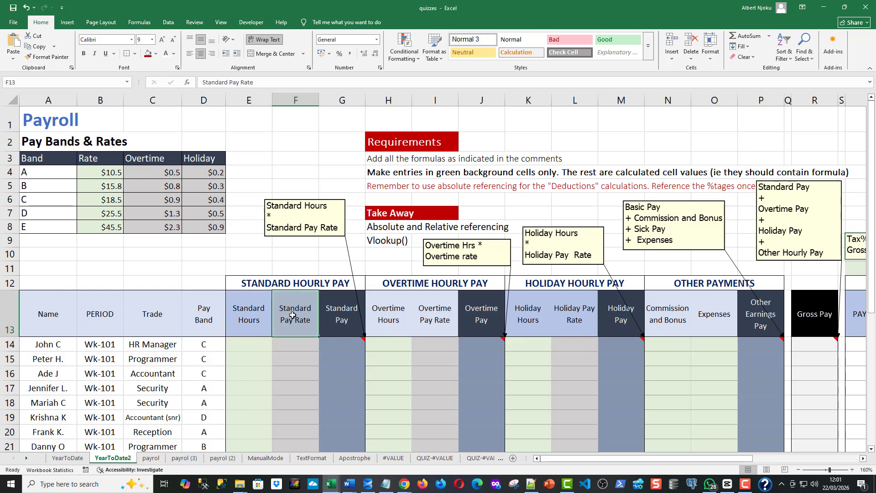
pyautogui.click(341, 342)
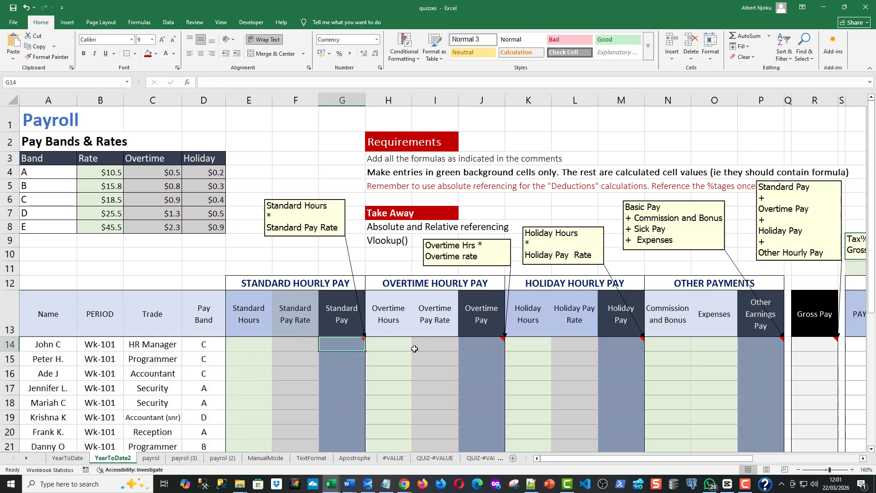
pyautogui.press('Right')
pyautogui.press('Right')
pyautogui.press('Right')
pyautogui.press('Right')
pyautogui.press('Right')
pyautogui.press('Right')
pyautogui.press('Right')
pyautogui.press('Right')
pyautogui.press('Right')
pyautogui.press('Right')
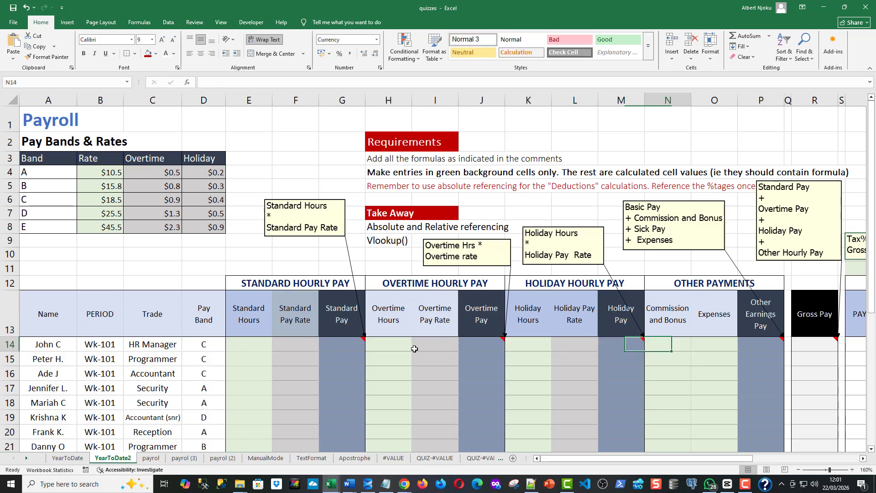
pyautogui.press('Right')
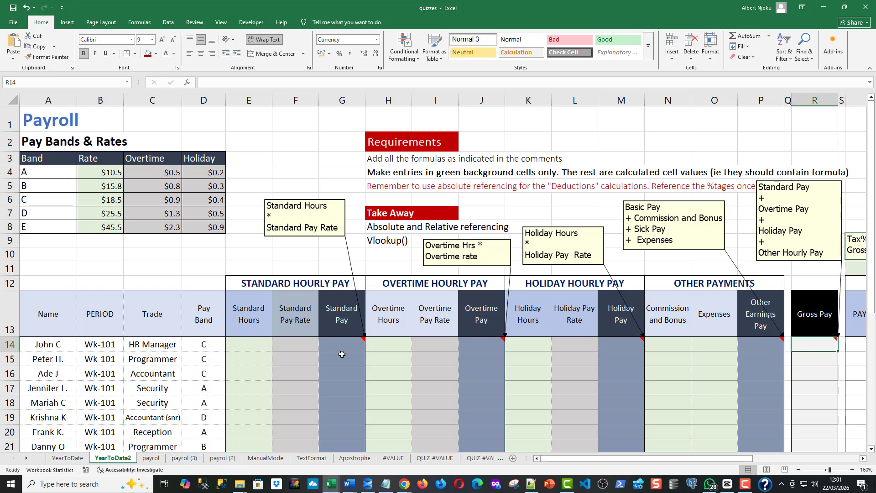
# Step: Examine the four payment section headings and the pay columns that make up Gross Pay
pyautogui.moveTo(307, 283); pyautogui.dragTo(296, 313)
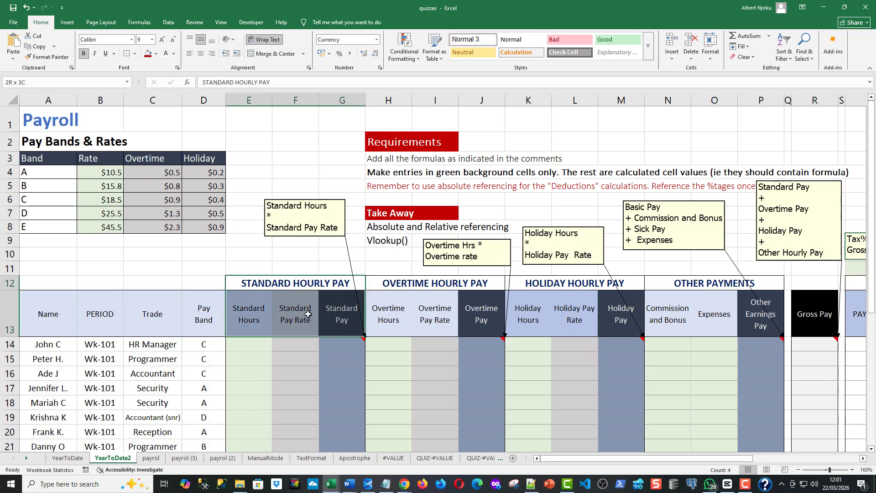
pyautogui.click(417, 283)
pyautogui.click(541, 285)
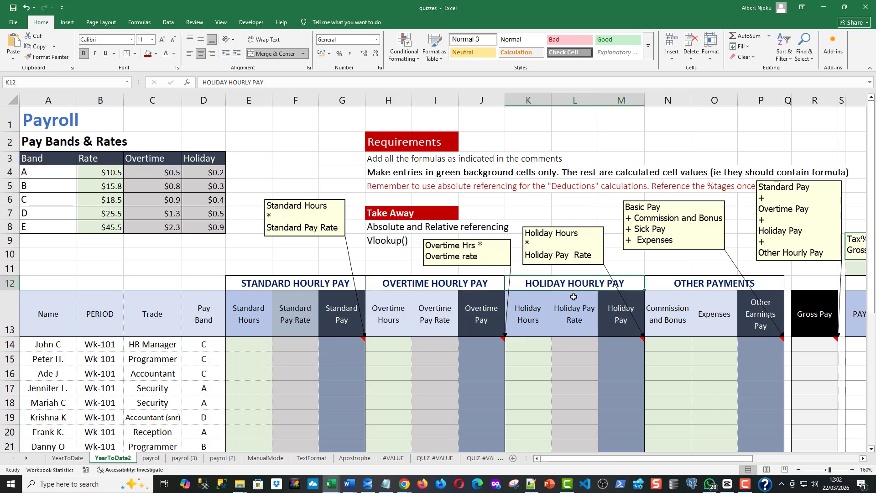
pyautogui.click(685, 283)
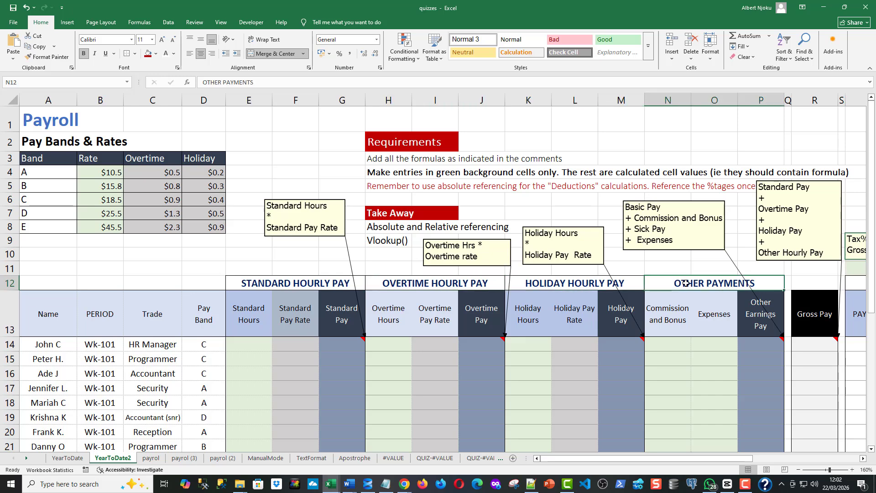
pyautogui.press('Right')
pyautogui.press('Right')
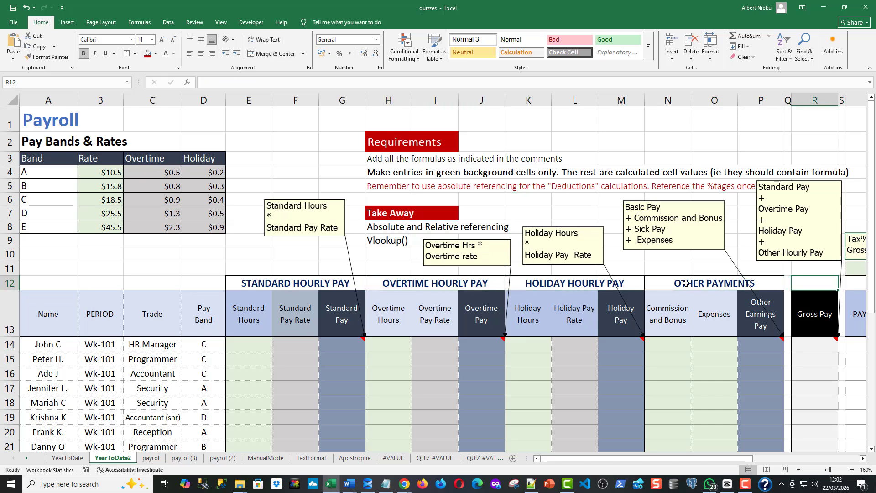
pyautogui.click(815, 310)
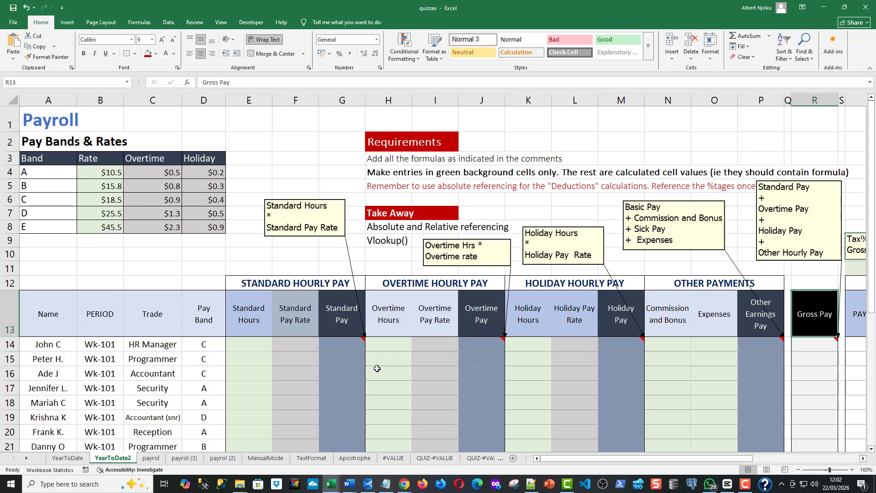
pyautogui.click(339, 321)
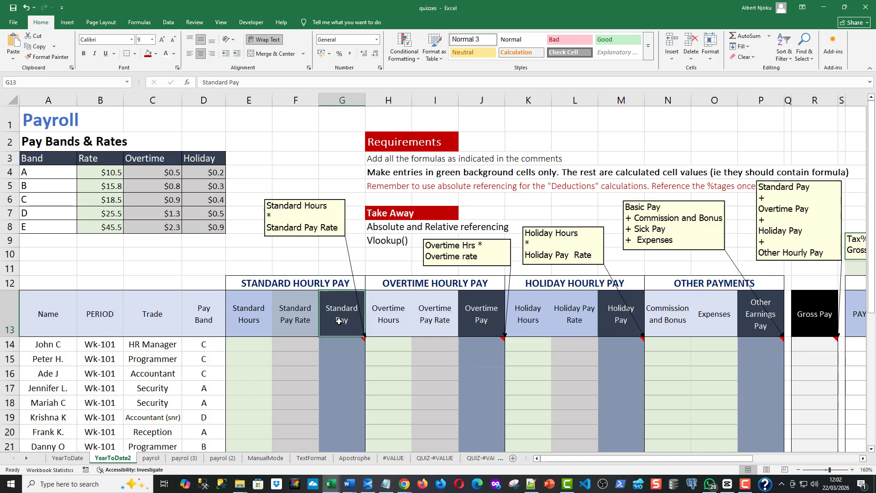
pyautogui.click(472, 325)
pyautogui.click(609, 320)
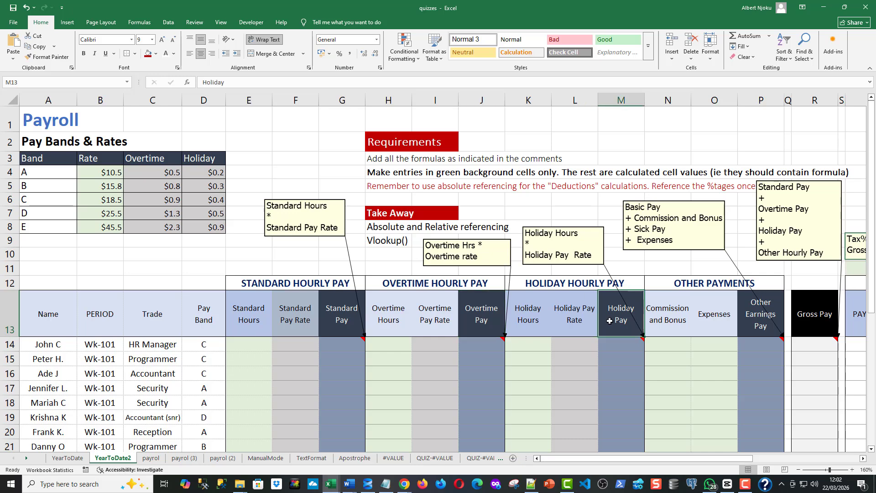
pyautogui.click(764, 318)
pyautogui.click(822, 318)
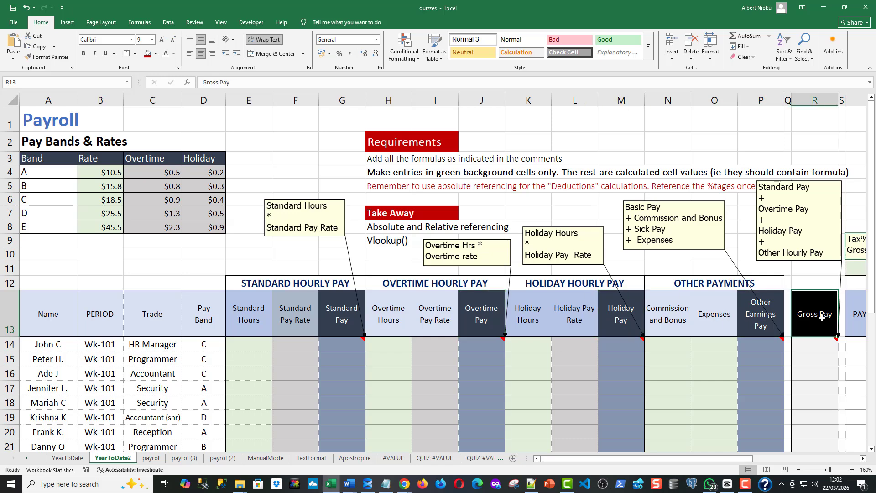
# Step: Examine the Deductions section, including its PAYE Tax, National Insurance and Student Loan Repayment headings and the percentage row above
pyautogui.press('Right')
pyautogui.press('Right')
pyautogui.press('Right')
pyautogui.press('Right')
pyautogui.press('Right')
pyautogui.press('Right')
pyautogui.press('Right')
pyautogui.press('Right')
pyautogui.press('Right')
pyautogui.press('Right')
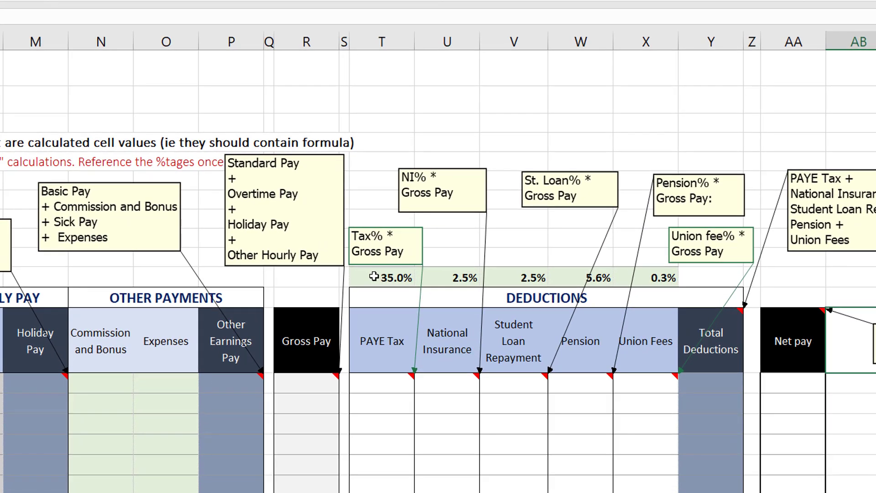
pyautogui.click(383, 339)
pyautogui.click(447, 343)
pyautogui.click(524, 341)
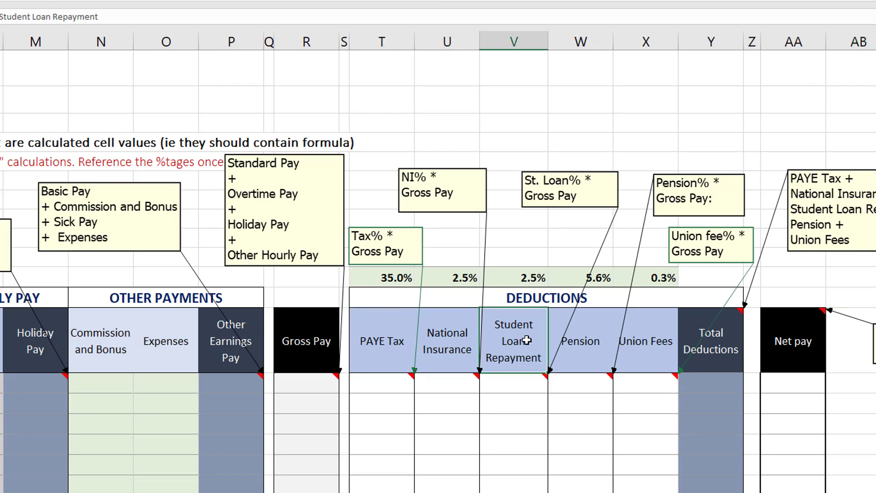
pyautogui.moveTo(396, 277); pyautogui.dragTo(653, 278)
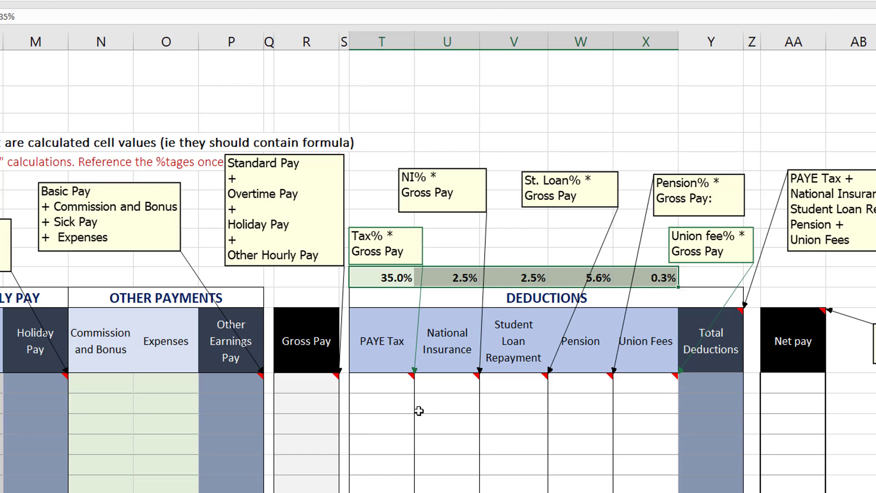
# Step: Review how the Gross Pay, individual deduction and Total Deductions cells relate to Net pay in the first employee row
pyautogui.click(294, 385)
pyautogui.click(303, 405)
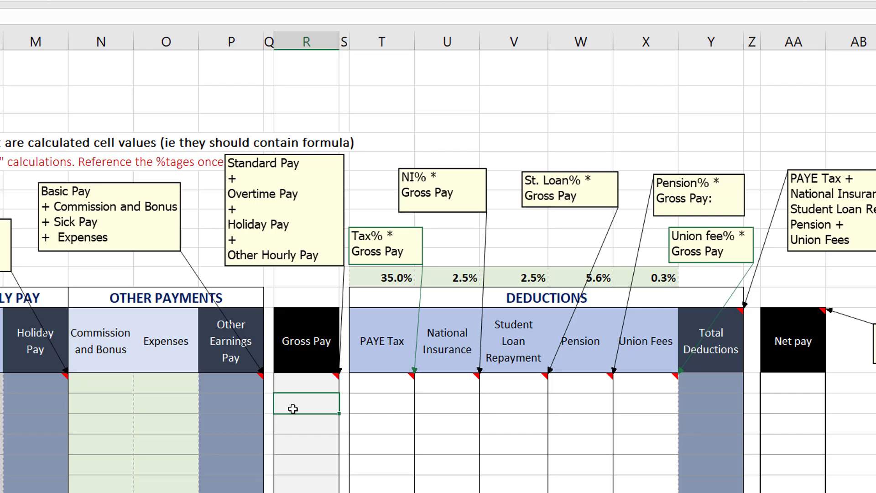
pyautogui.click(715, 354)
pyautogui.click(700, 388)
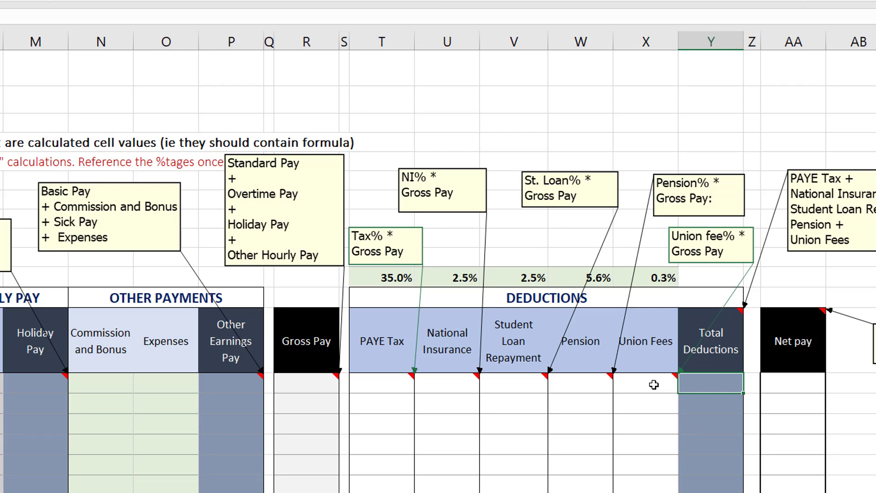
pyautogui.moveTo(653, 384); pyautogui.dragTo(391, 391)
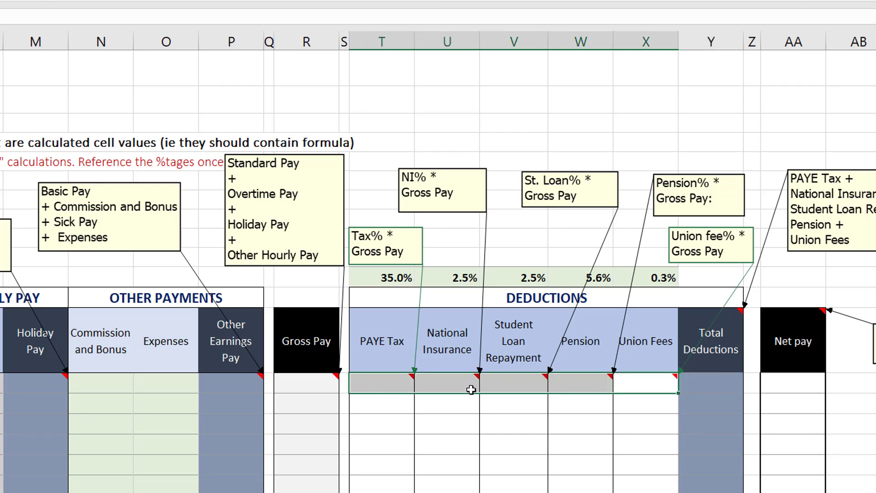
pyautogui.click(794, 381)
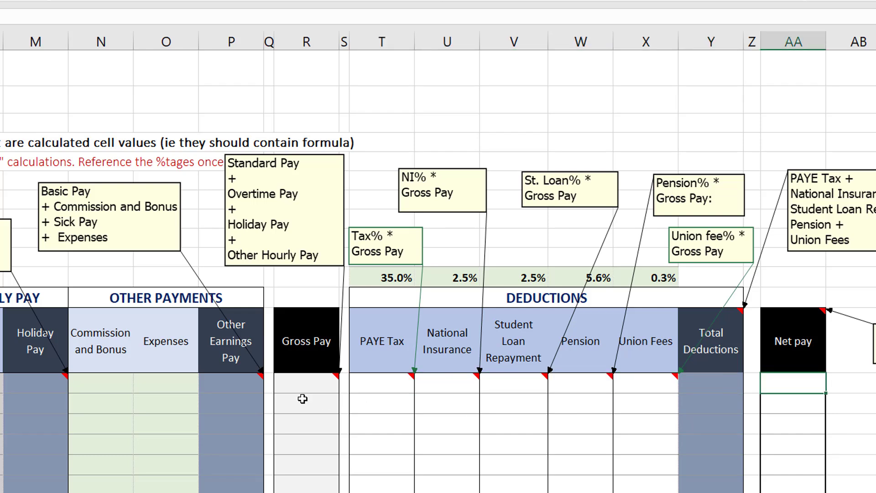
pyautogui.click(306, 385)
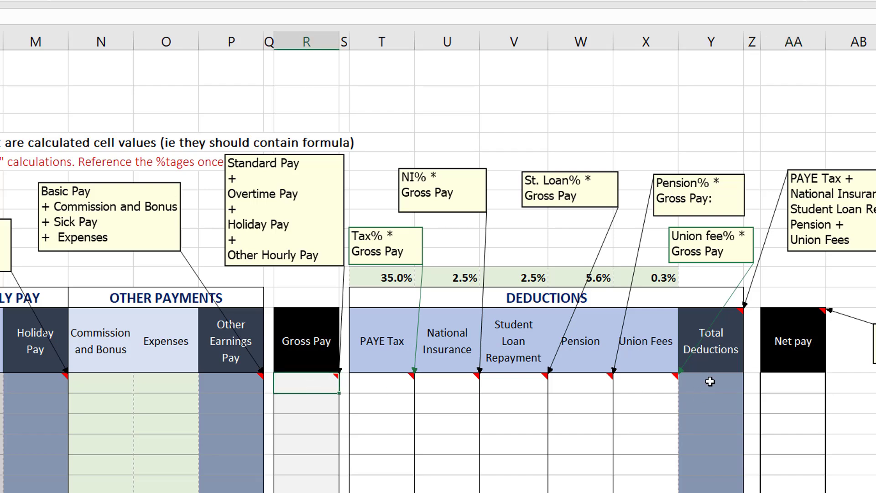
pyautogui.click(788, 379)
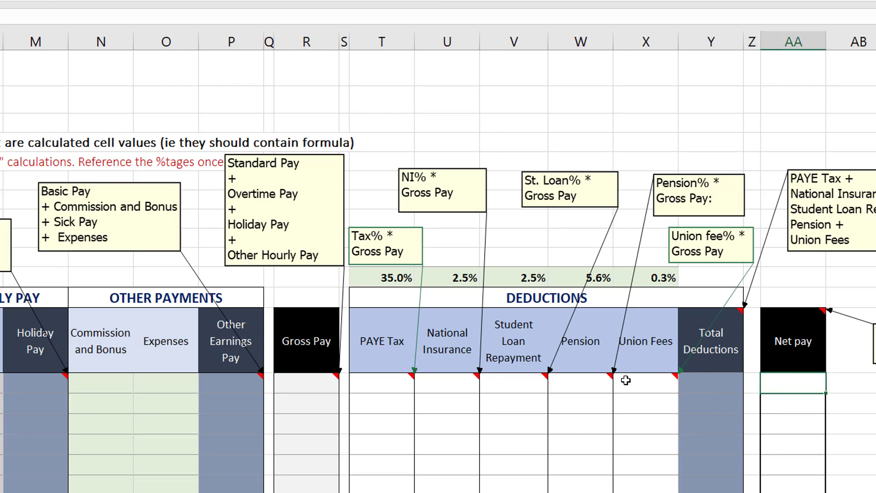
# Step: Review the holiday and overtime formula comments, the green hours entry columns, and the calculated standard and overtime pay columns
pyautogui.click(497, 247)
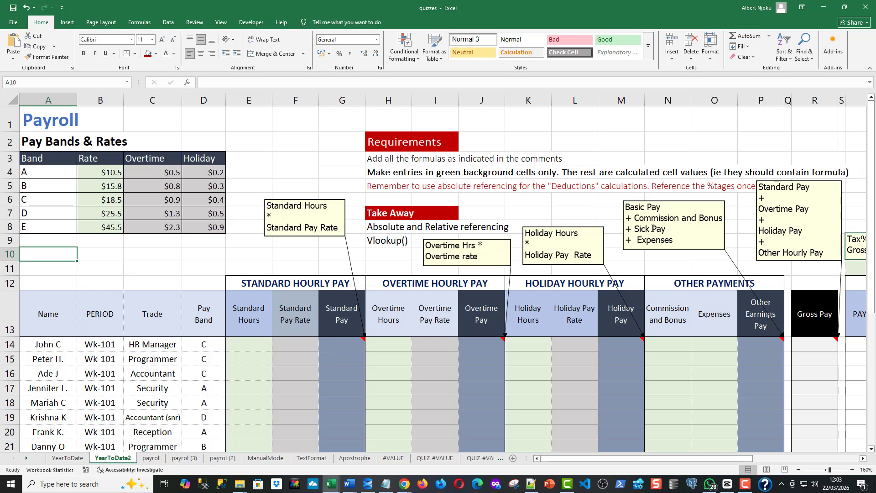
pyautogui.click(536, 243)
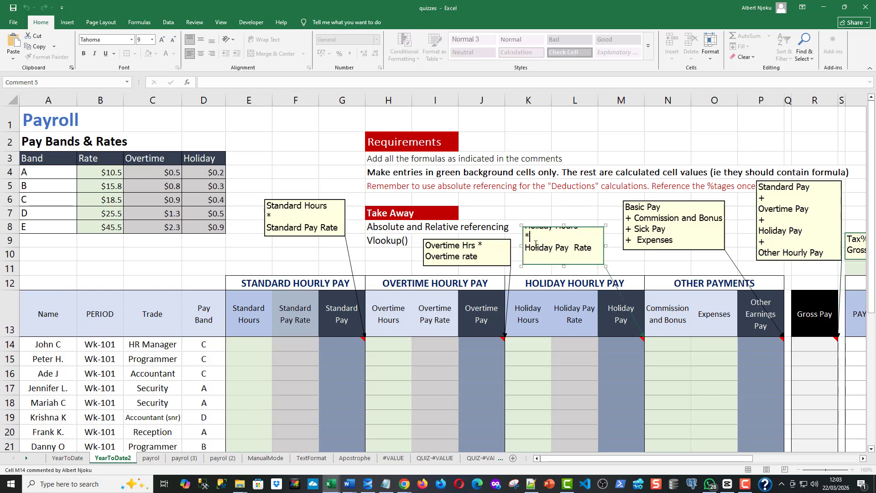
pyautogui.click(453, 255)
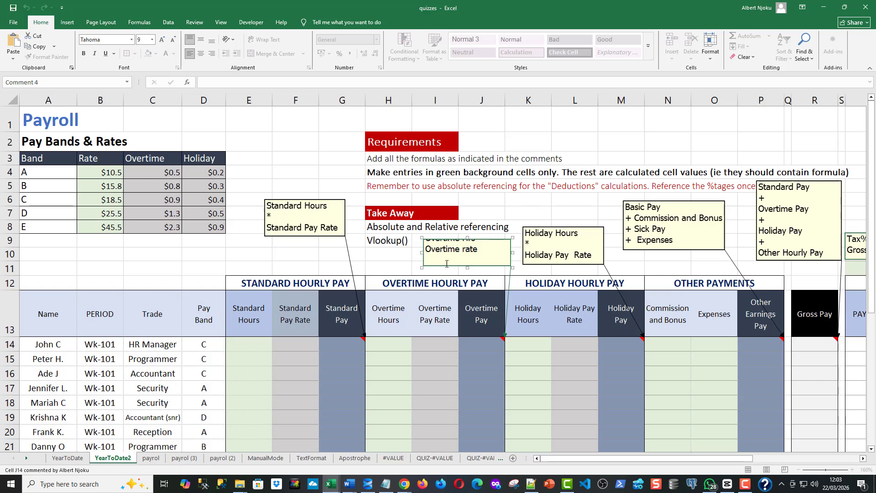
pyautogui.moveTo(258, 344); pyautogui.dragTo(248, 419)
pyautogui.moveTo(385, 346); pyautogui.dragTo(387, 417)
pyautogui.moveTo(520, 343); pyautogui.dragTo(516, 421)
pyautogui.moveTo(295, 347); pyautogui.dragTo(343, 403)
pyautogui.moveTo(430, 342); pyautogui.dragTo(480, 388)
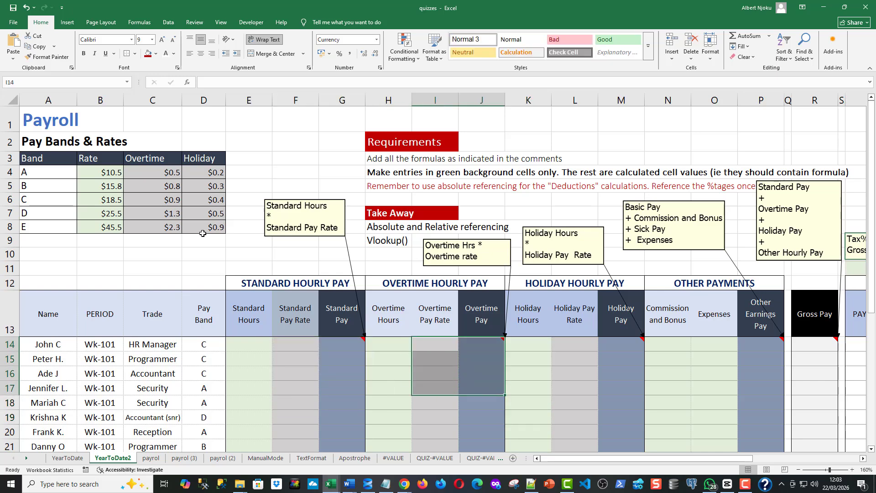
# Step: Review the pay band rates, the absolute-referencing requirement, the deduction percentages in row 11 and the Gross Pay column they apply to
pyautogui.moveTo(95, 172); pyautogui.dragTo(98, 224)
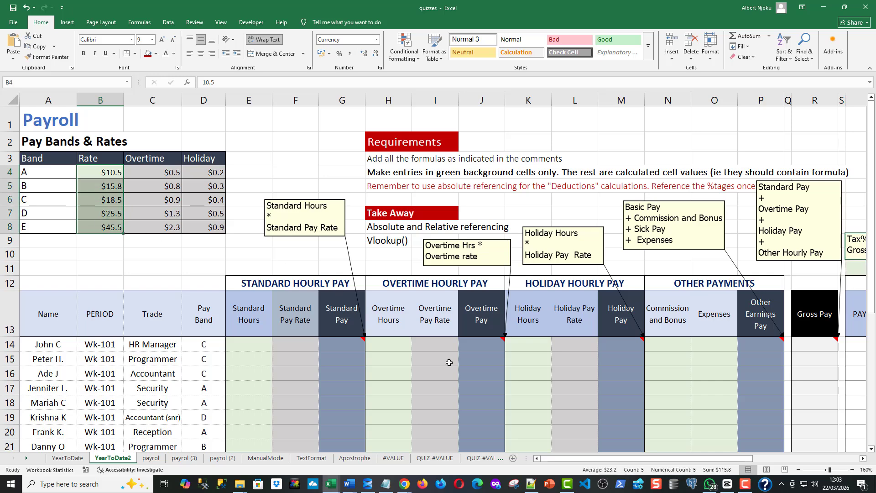
pyautogui.click(399, 188)
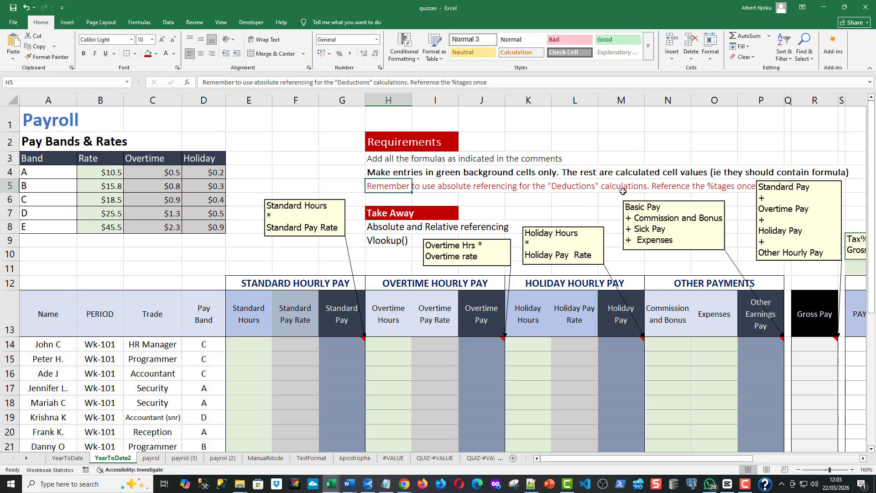
pyautogui.click(705, 347)
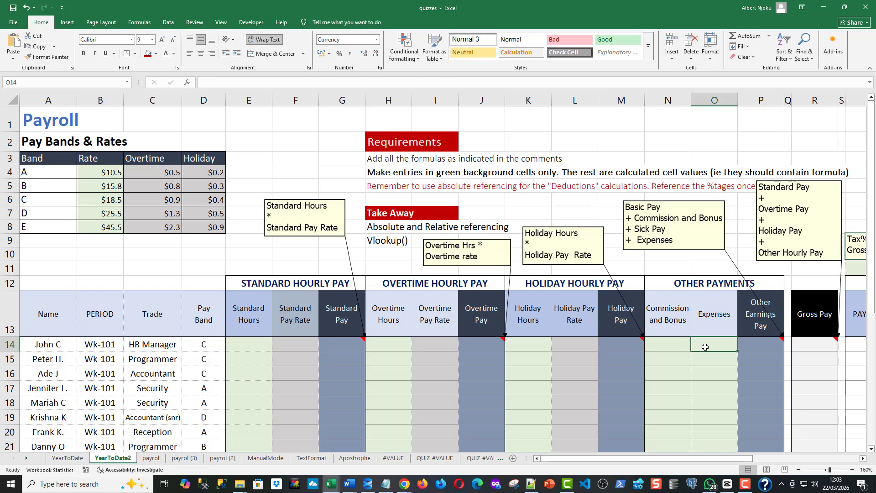
pyautogui.press('Right')
pyautogui.press('Right')
pyautogui.press('Right')
pyautogui.press('Right')
pyautogui.press('Right')
pyautogui.press('Right')
pyautogui.press('Right')
pyautogui.press('Right')
pyautogui.press('Right')
pyautogui.press('Right')
pyautogui.press('Right')
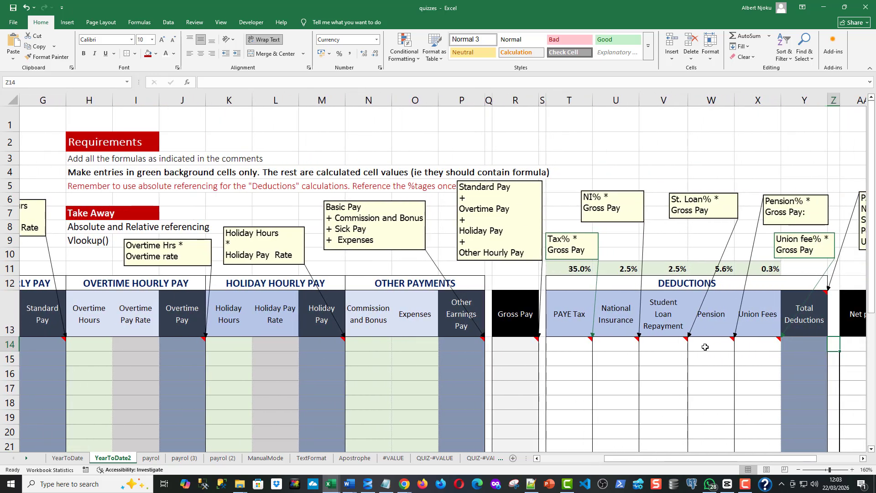
pyautogui.moveTo(564, 269); pyautogui.dragTo(744, 268)
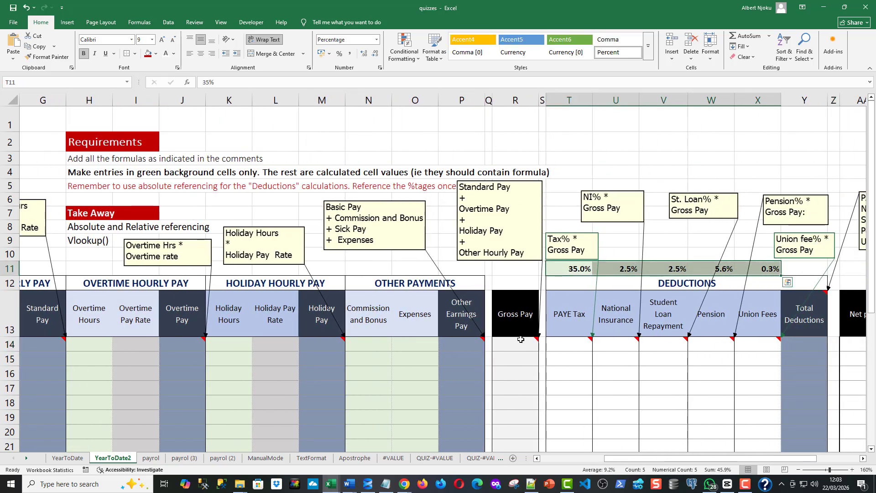
pyautogui.moveTo(519, 340); pyautogui.dragTo(511, 437)
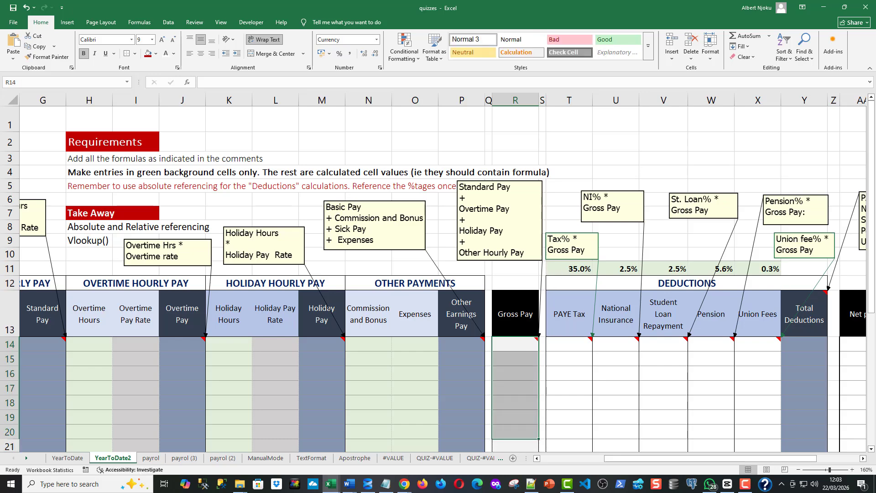
# Step: Enter 35 as the first employee's Standard Hours in E14
pyautogui.hscroll(-3, 210, 352)
pyautogui.click(242, 346)
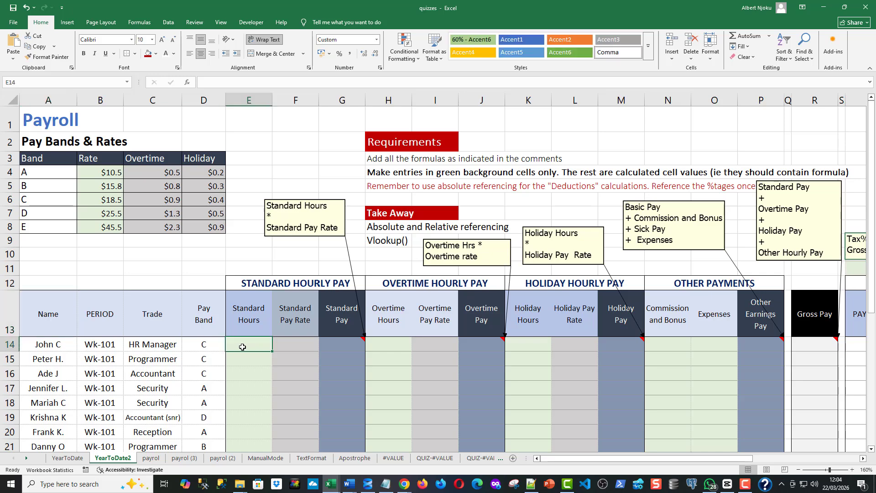
pyautogui.write('35')
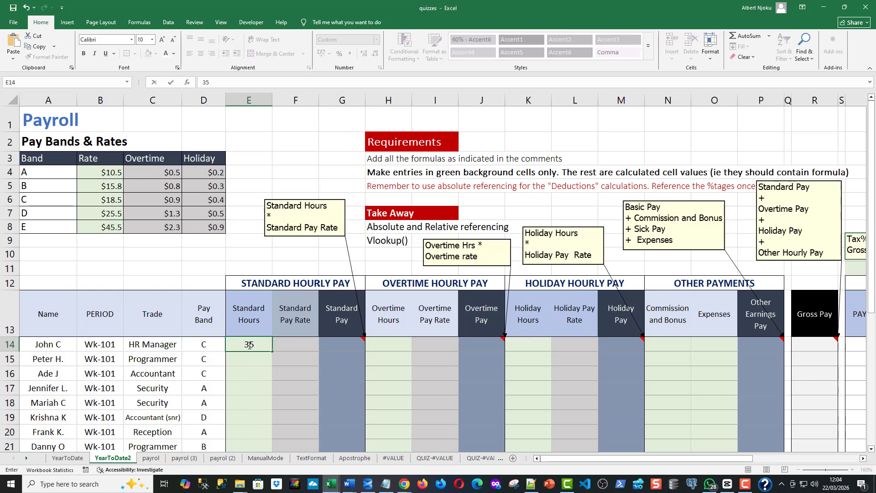
pyautogui.press('Return')
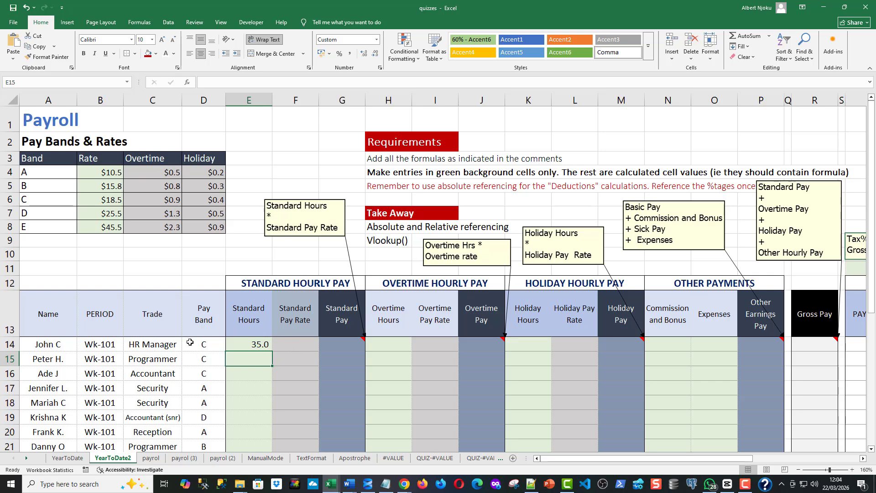
# Step: Examine how the first employee's pay band in D14 matches the Band column and its Rate in the Pay Bands & Rates table
pyautogui.click(204, 344)
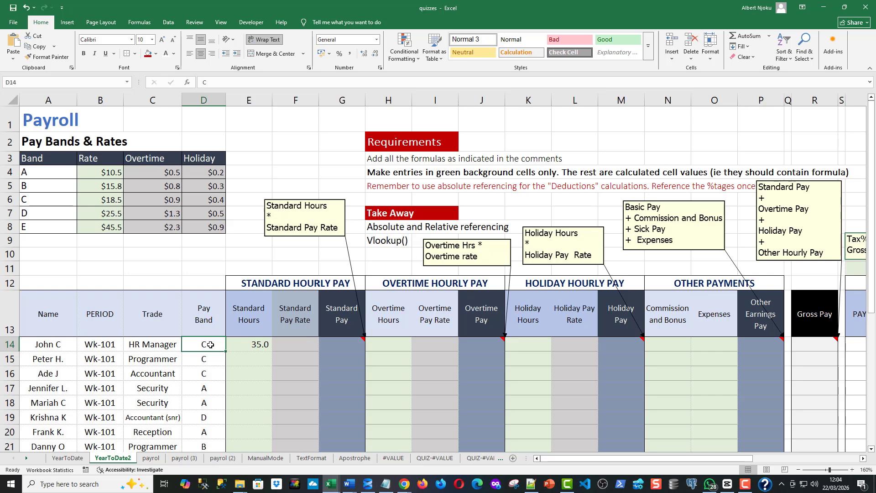
pyautogui.moveTo(34, 158); pyautogui.dragTo(196, 229)
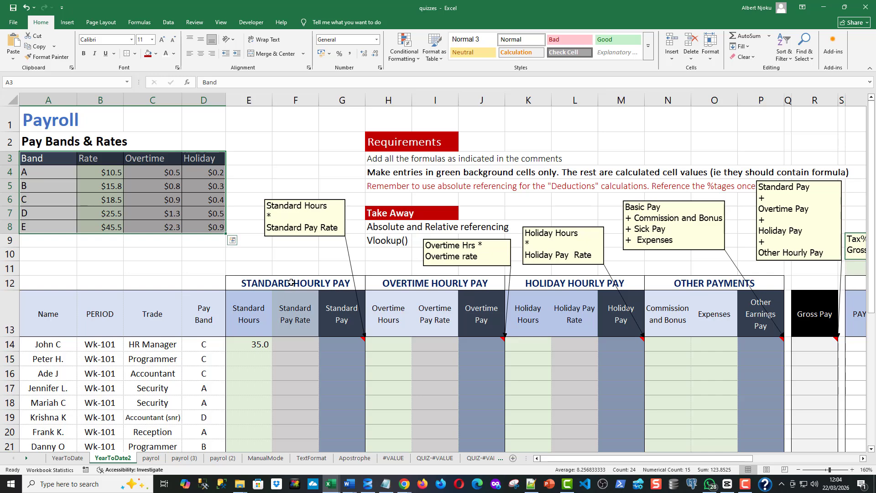
pyautogui.click(296, 344)
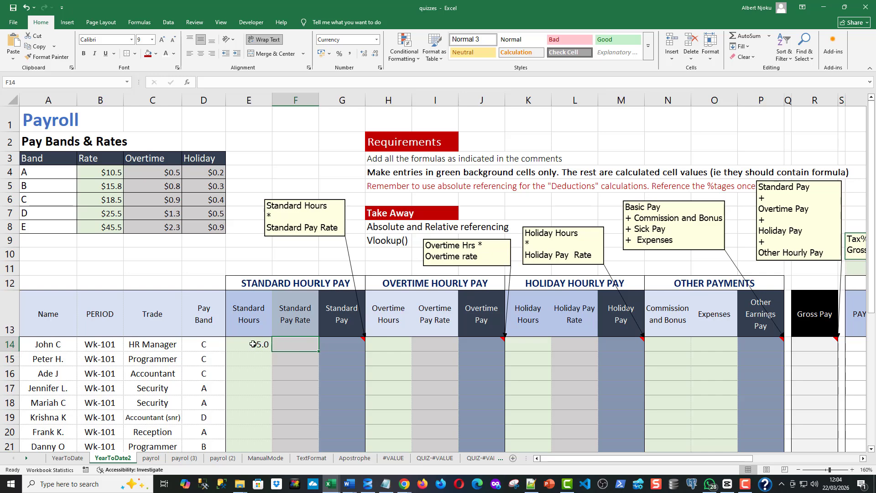
pyautogui.click(345, 346)
pyautogui.click(287, 346)
pyautogui.moveTo(37, 159); pyautogui.dragTo(39, 223)
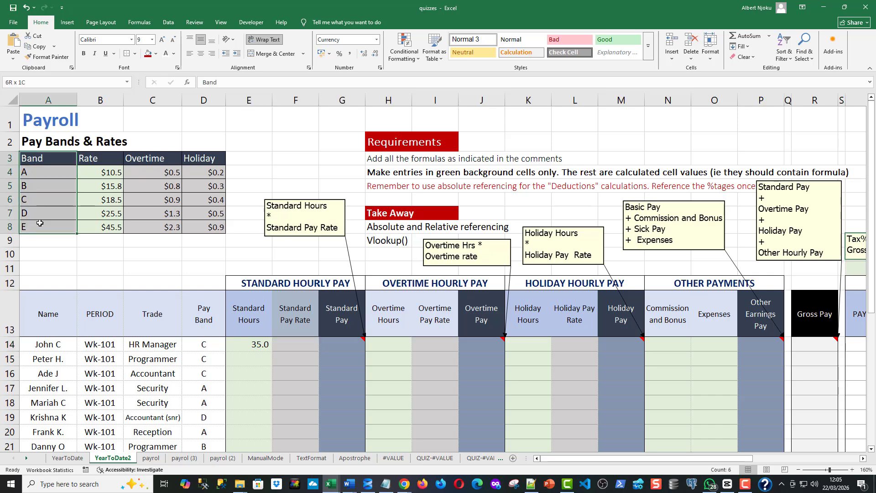
pyautogui.click(208, 345)
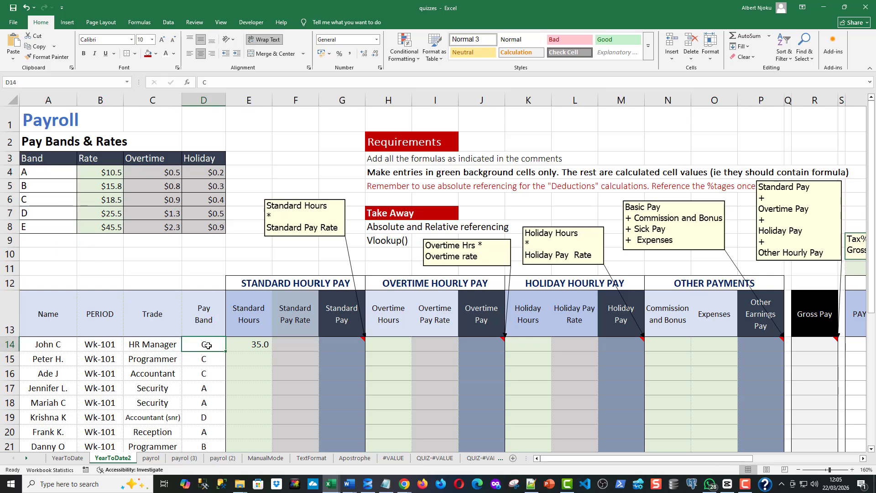
pyautogui.click(37, 199)
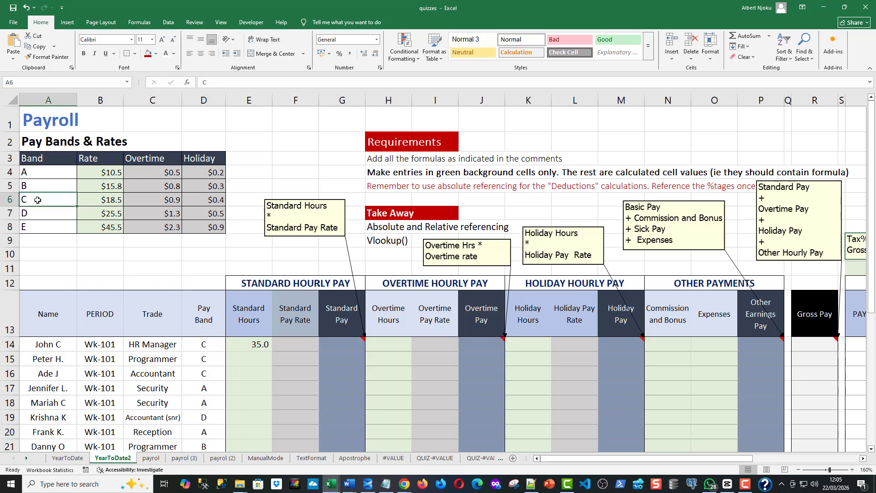
pyautogui.click(108, 200)
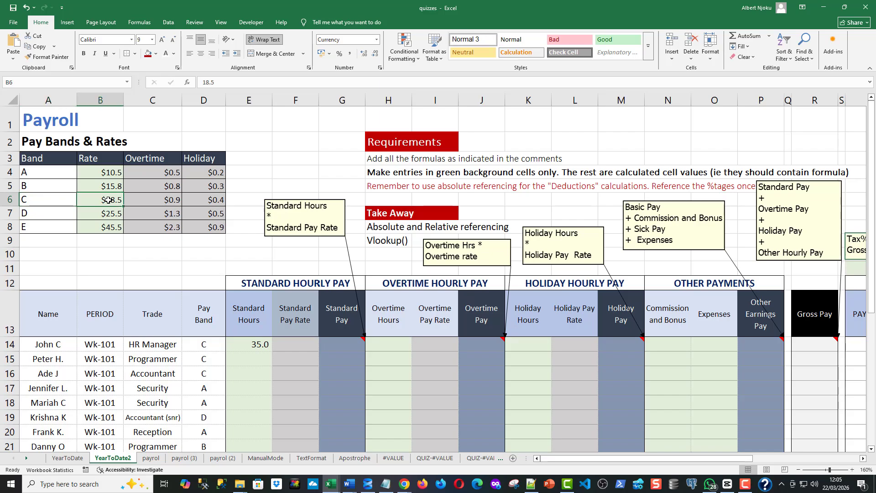
# Step: Look up the first employee's Standard Pay Rate in F14 with =VLOOKUP(D14,A3:D8,2,FALSE) and check it against band C's rate
pyautogui.click(299, 344)
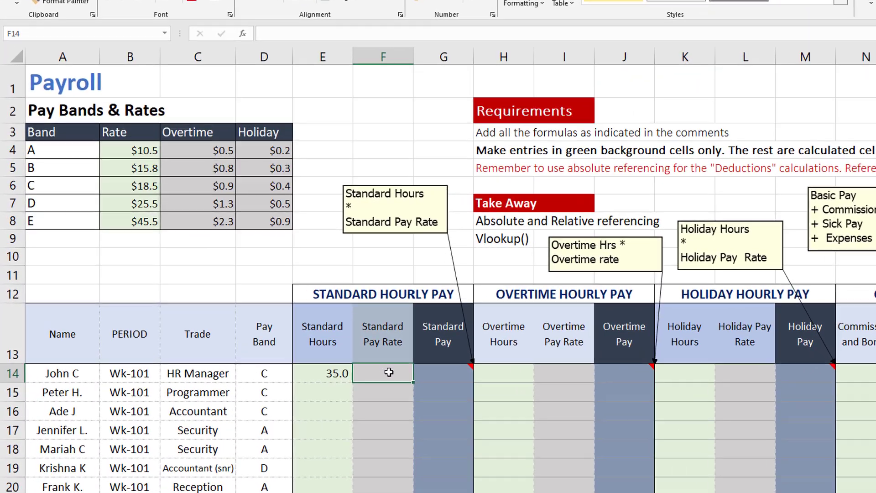
pyautogui.write('=v')
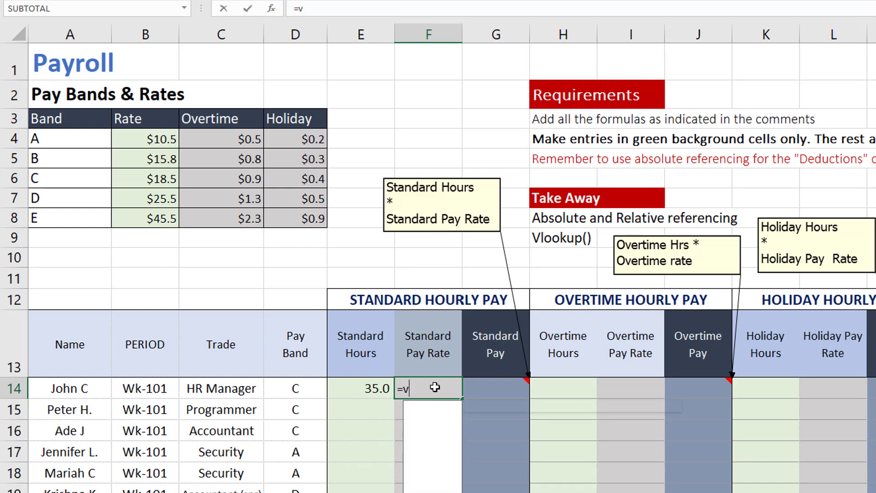
pyautogui.write('loo')
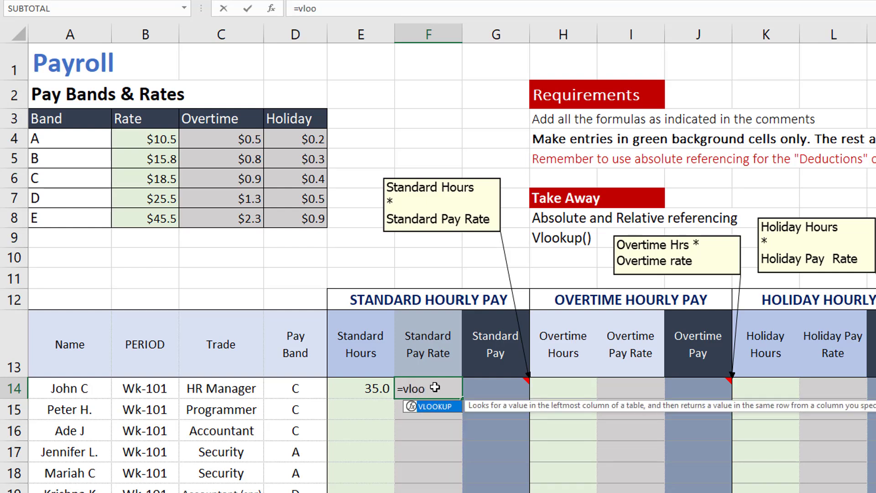
pyautogui.write('kup(')
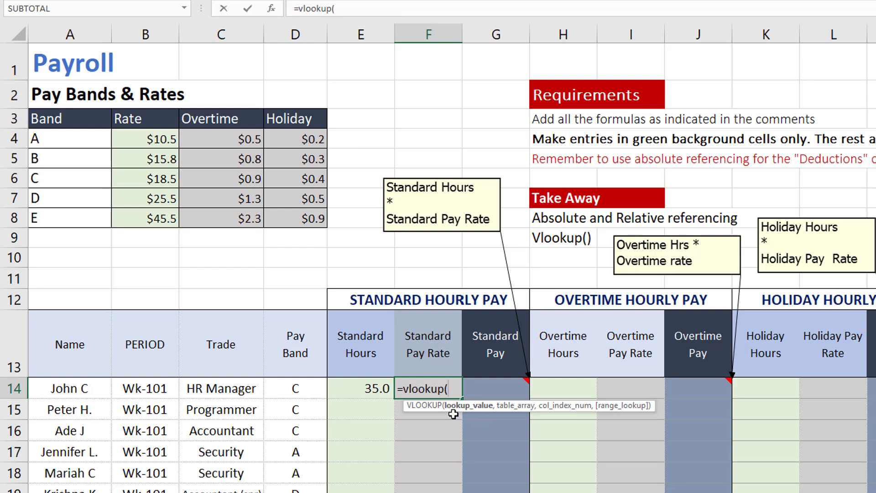
pyautogui.click(297, 389)
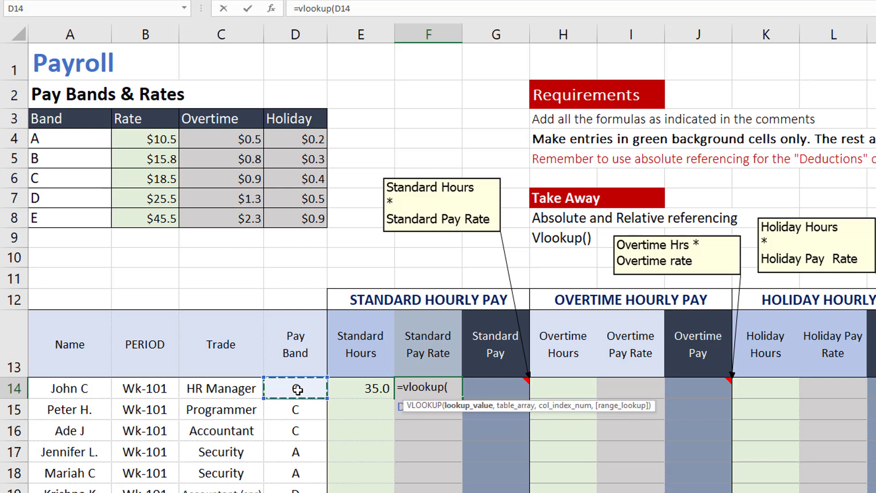
pyautogui.write(',')
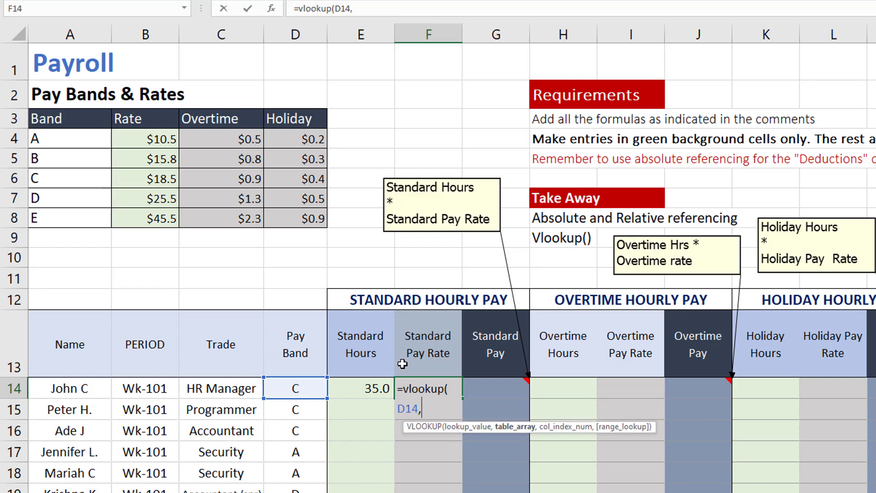
pyautogui.moveTo(51, 118); pyautogui.dragTo(283, 222)
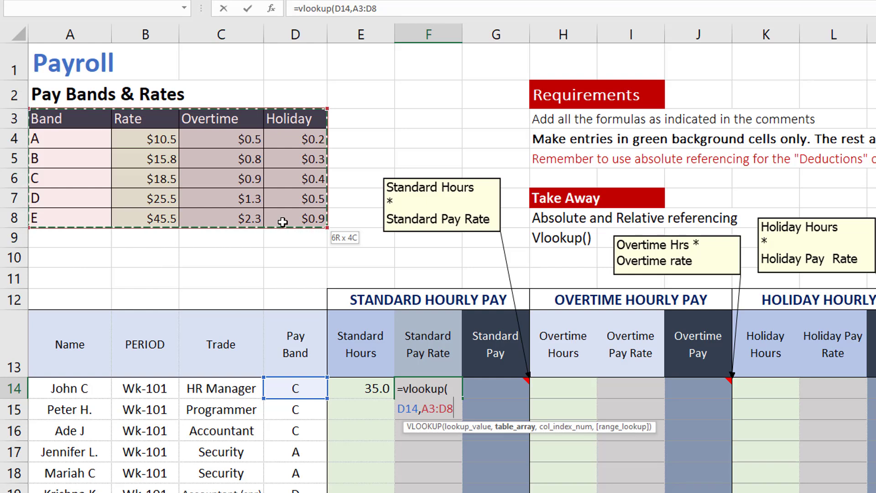
pyautogui.write(',')
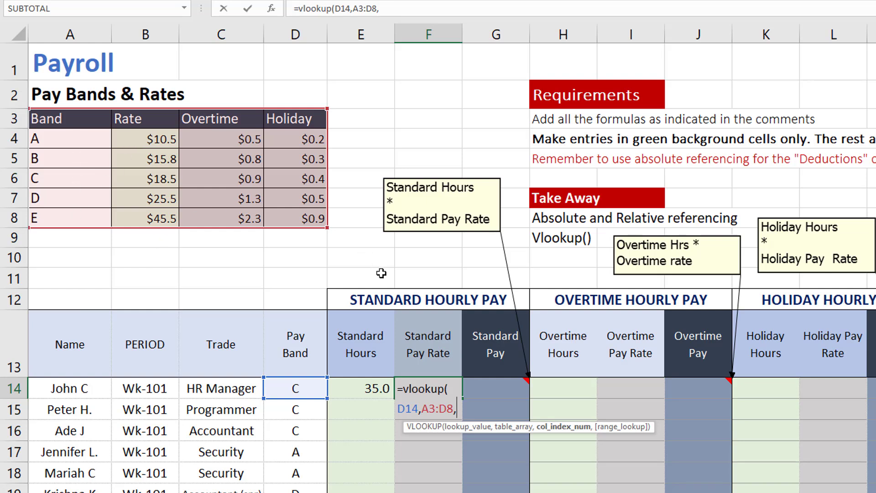
pyautogui.write('2')
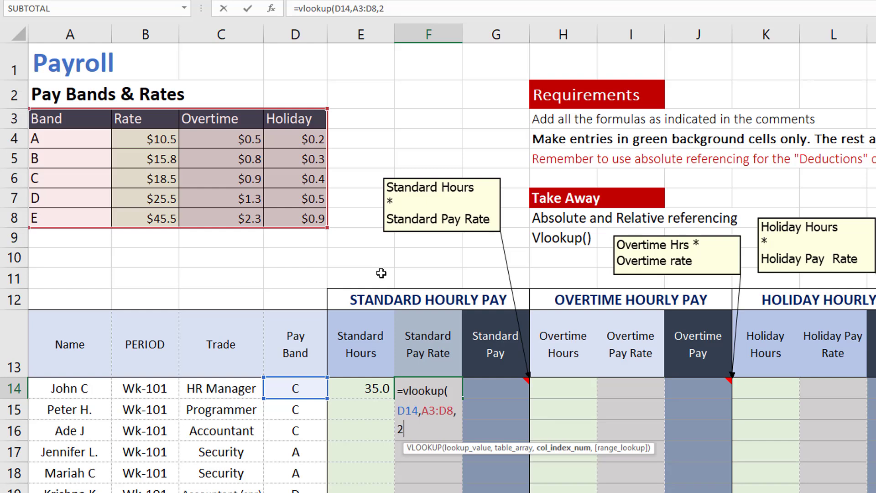
pyautogui.write(',')
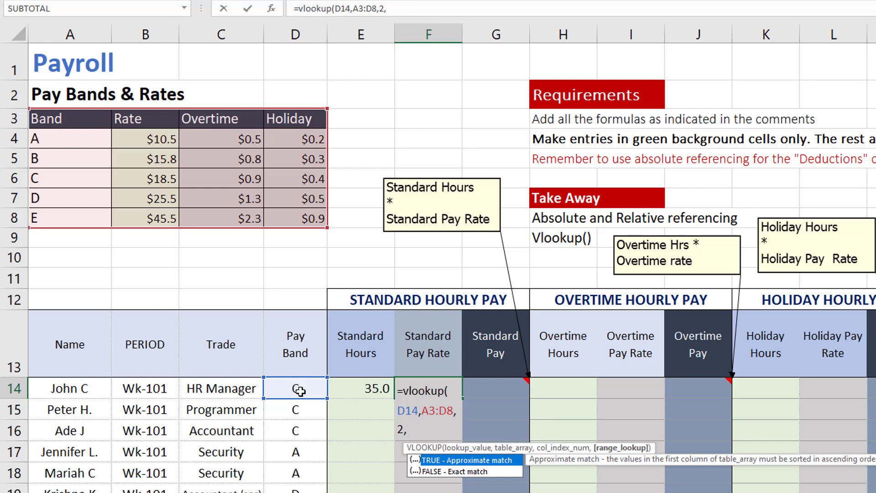
pyautogui.write('false)')
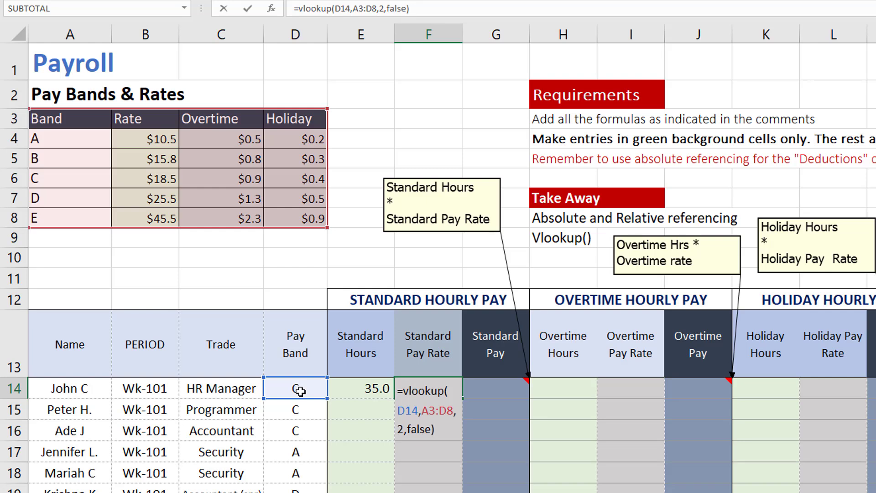
pyautogui.press('Return')
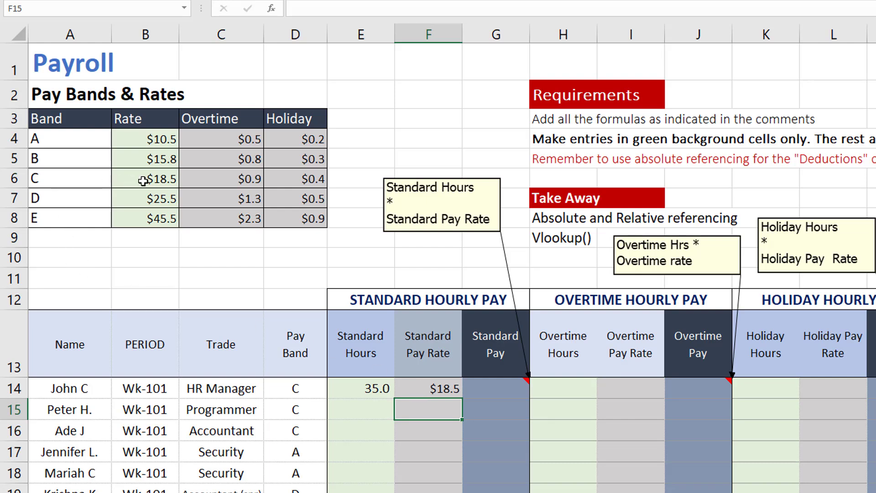
pyautogui.click(58, 178)
pyautogui.click(137, 178)
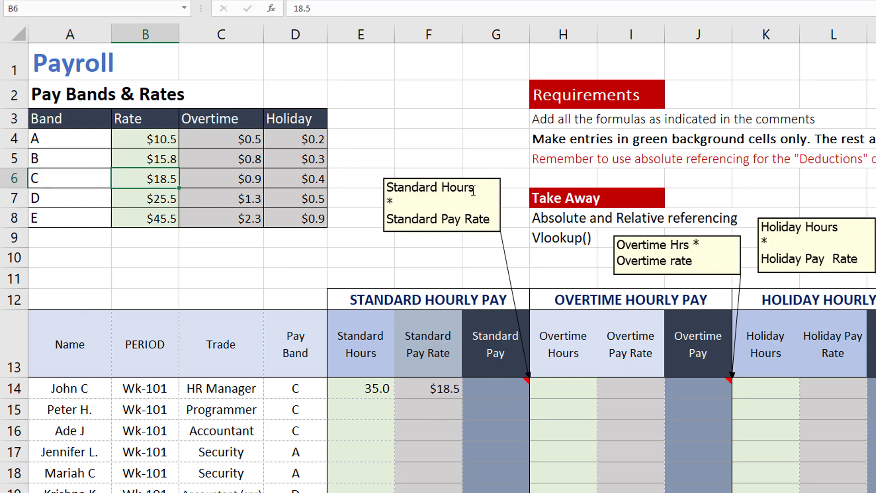
# Step: Calculate the first employee's Standard Pay in G14 with the formula =E14*F14
pyautogui.click(496, 390)
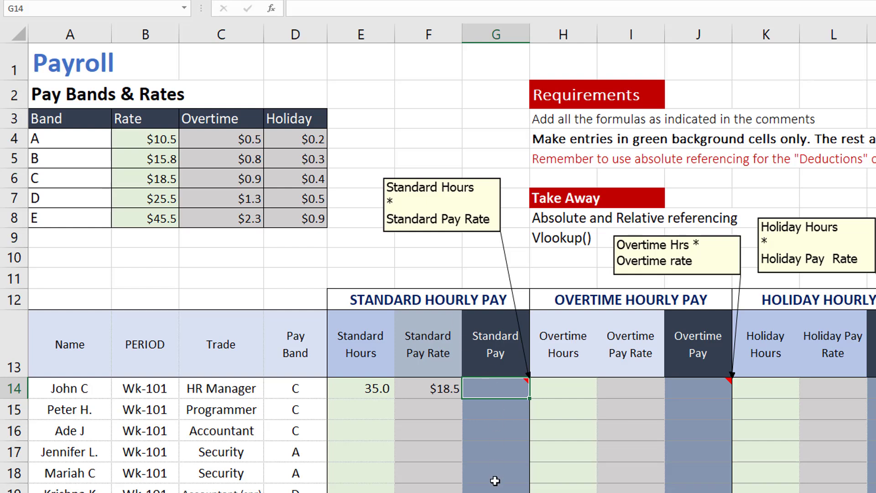
pyautogui.write('=')
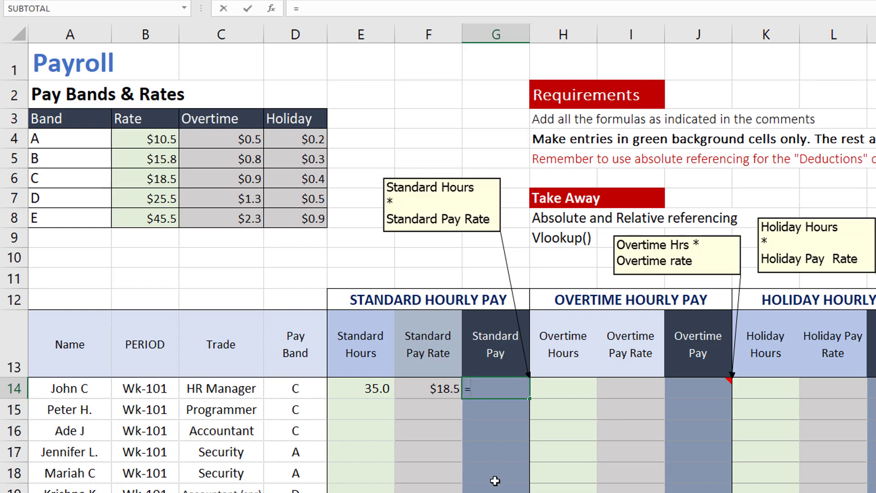
pyautogui.press('Left')
pyautogui.press('Left')
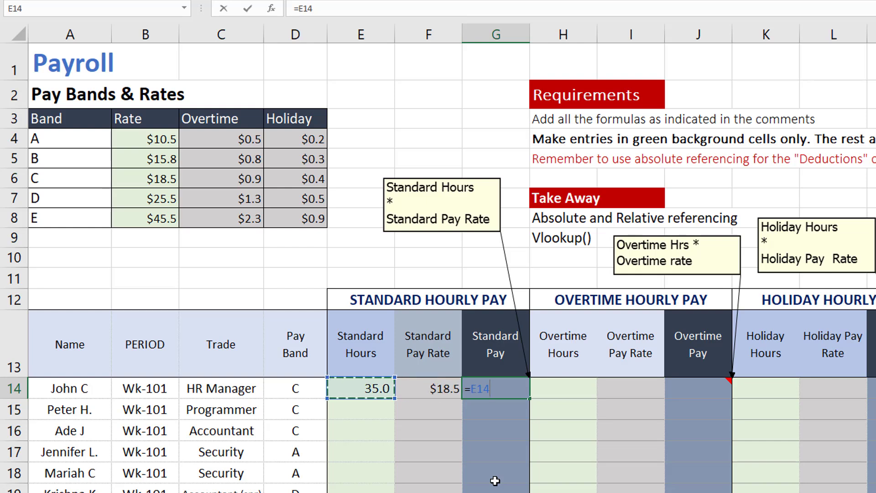
pyautogui.write('*')
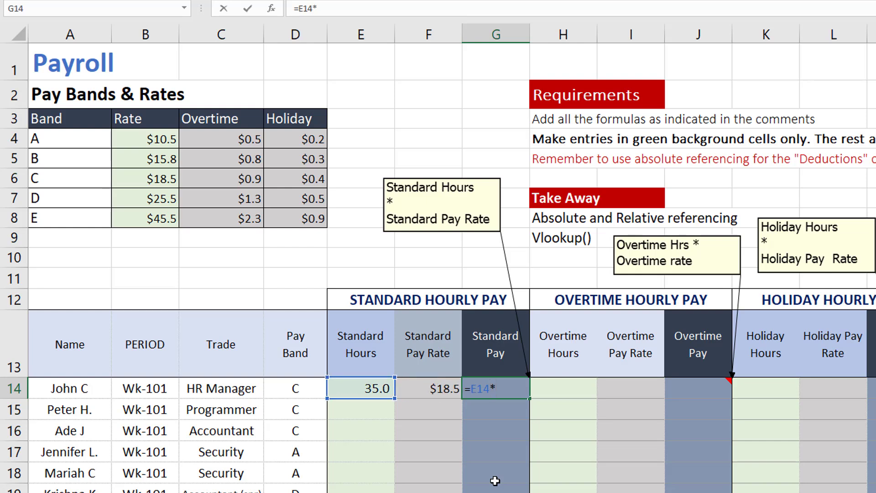
pyautogui.press('Left')
pyautogui.press('Return')
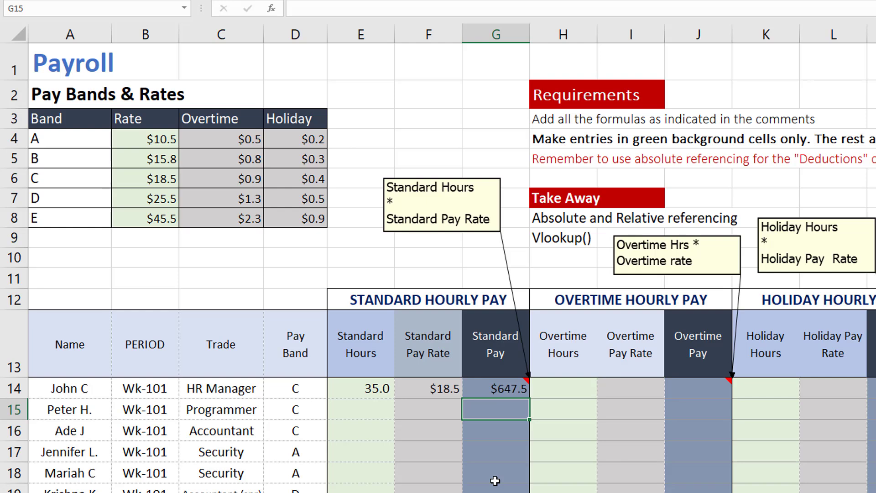
# Step: Copy the Standard Pay Rate and Standard Pay formulas from F14:G14 down through row 19
pyautogui.click(426, 389)
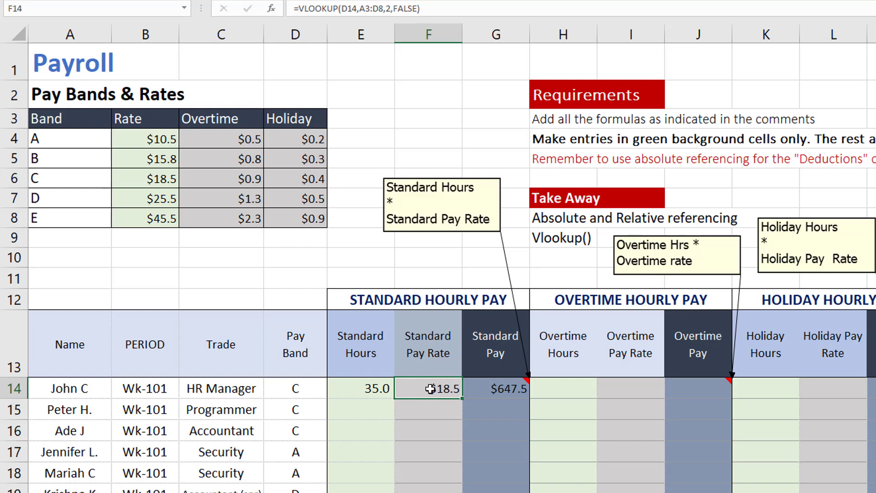
pyautogui.moveTo(422, 389); pyautogui.dragTo(525, 492)
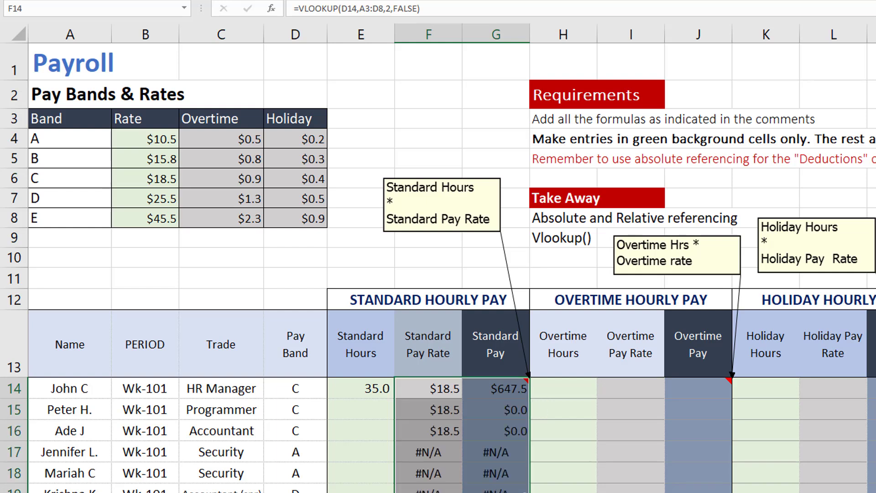
# Step: Inspect the table range used by the VLOOKUP in F17 and compare it with F14's formula and the Pay Bands & Rates table A3:D8
pyautogui.click(436, 457)
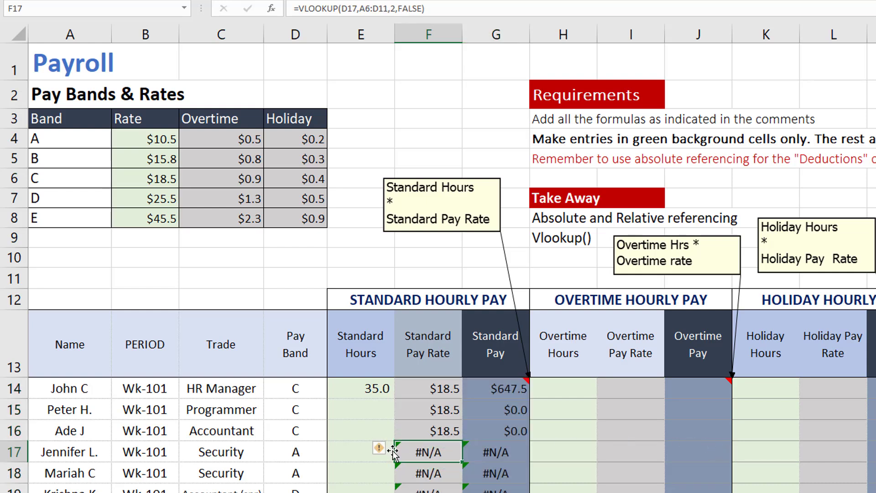
pyautogui.moveTo(389, 451)
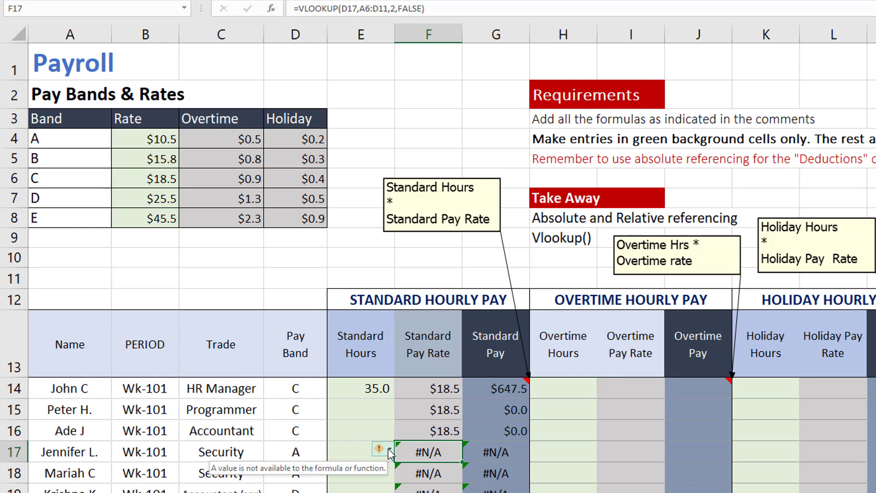
pyautogui.click(588, 420)
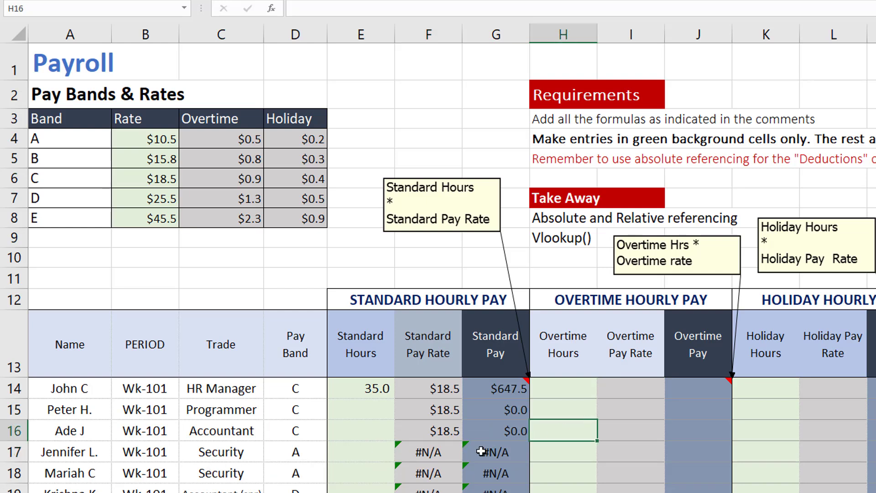
pyautogui.click(434, 450)
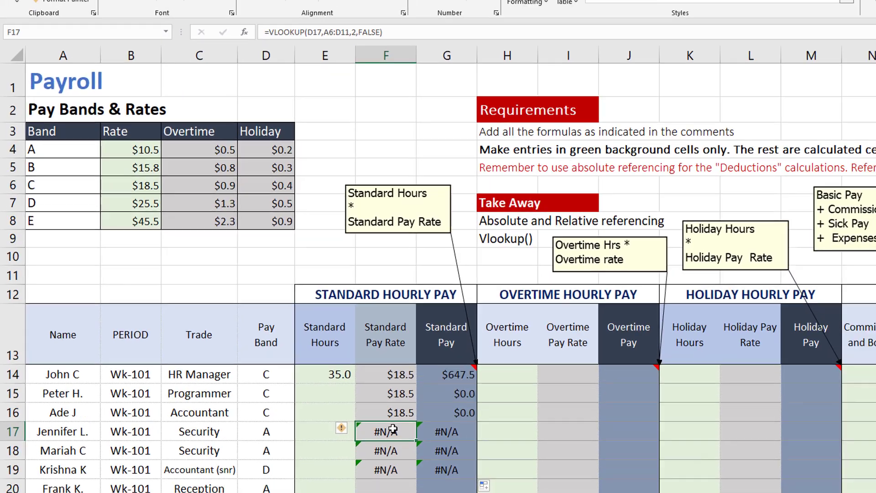
pyautogui.doubleClick(436, 451)
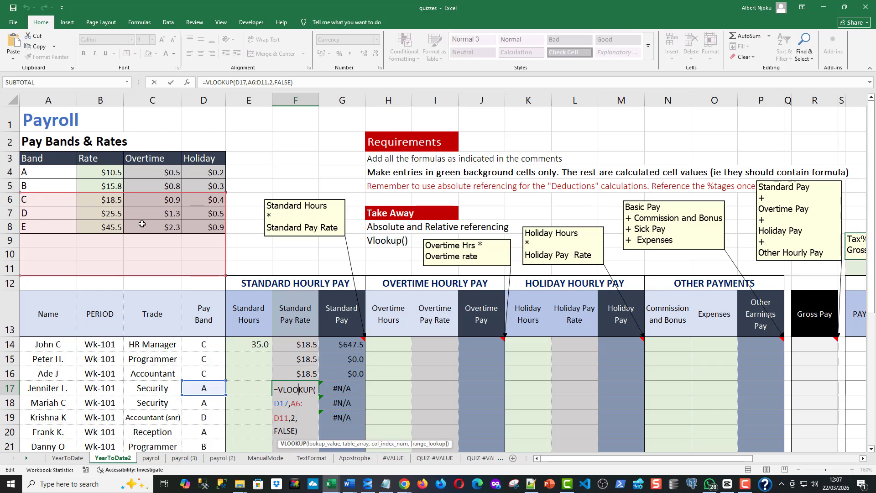
pyautogui.hotkey('ctrl', 'Return')
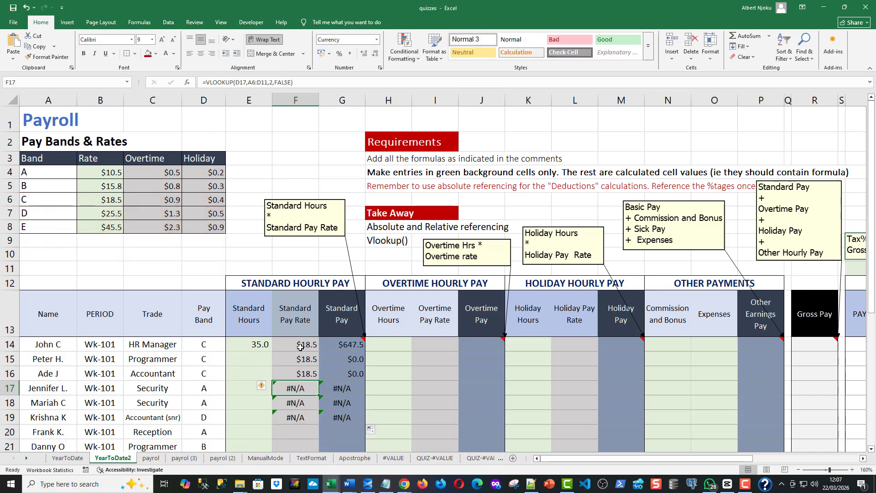
pyautogui.click(301, 347)
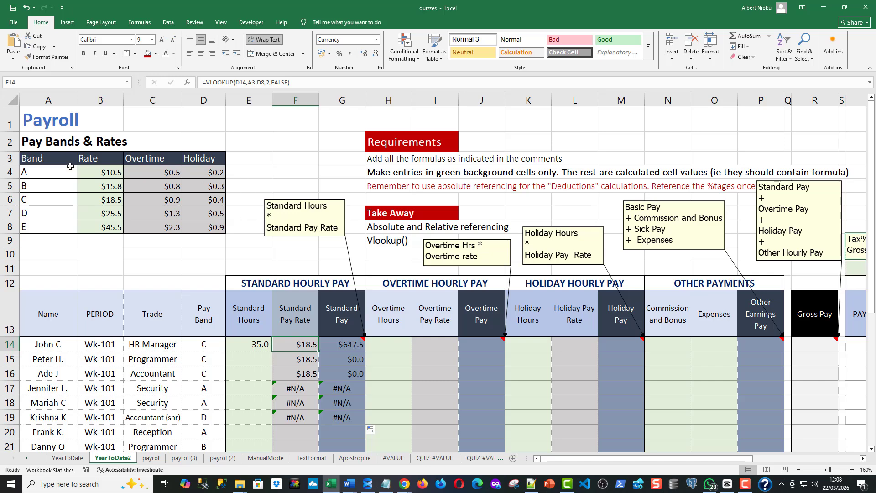
pyautogui.moveTo(37, 158); pyautogui.dragTo(205, 231)
pyautogui.moveTo(205, 231); pyautogui.dragTo(205, 231)
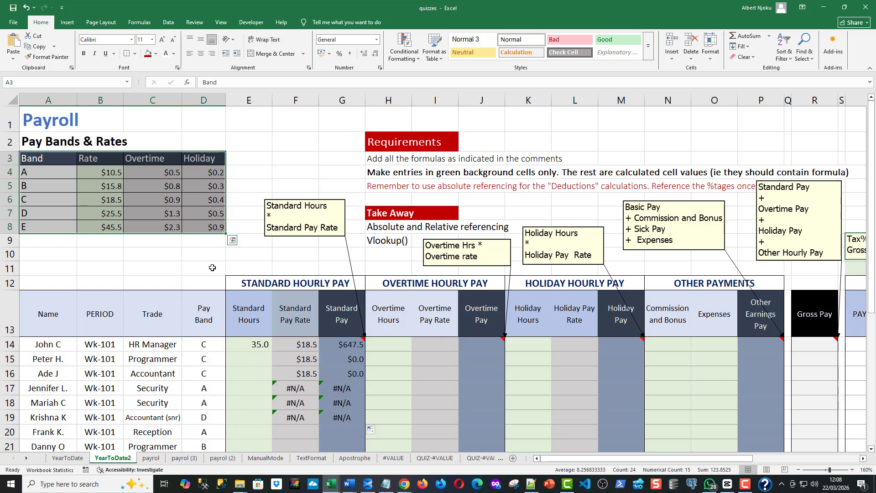
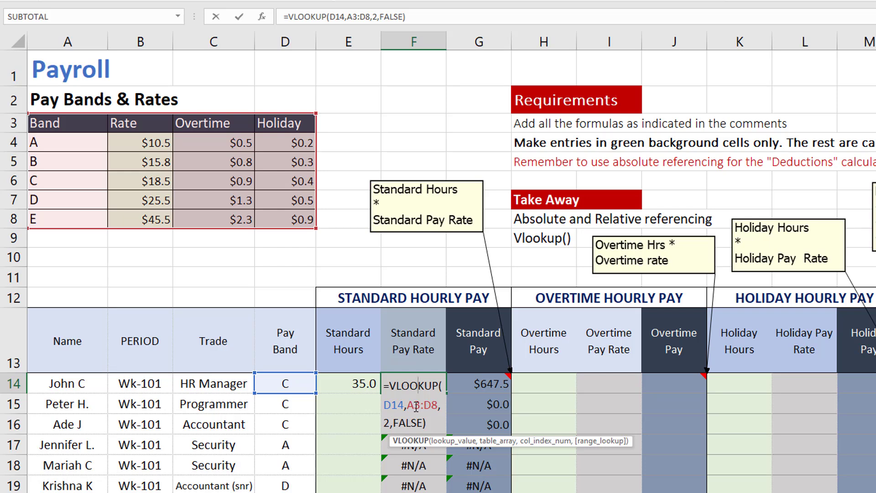
# Step: Make the lookup table range in F14 absolute so the formula reads =VLOOKUP(D14,$A$3:$D$8,2,FALSE)
pyautogui.click(415, 405)
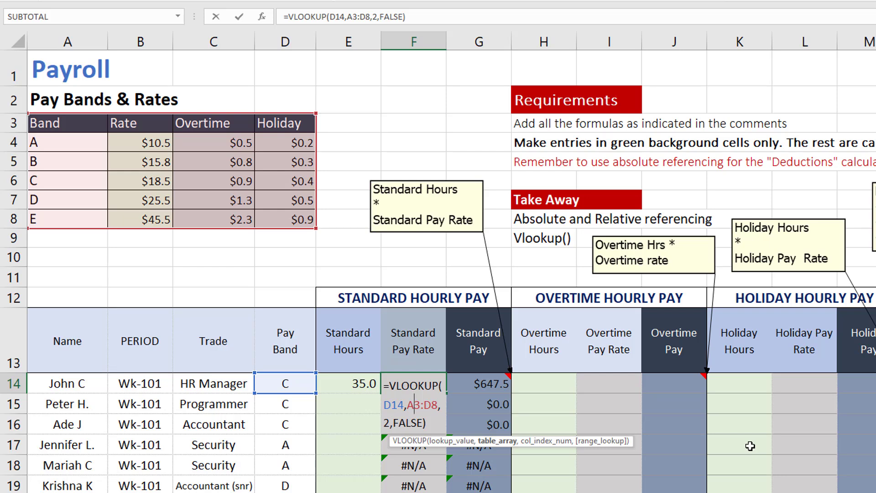
pyautogui.press('F4')
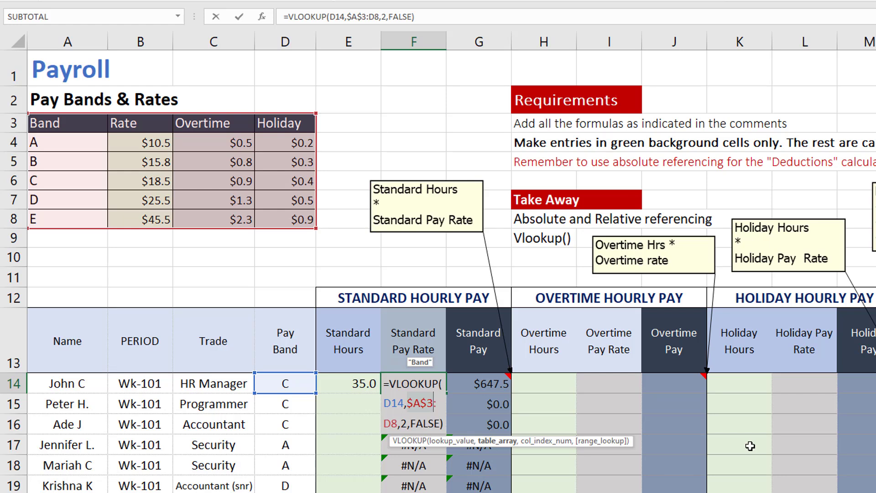
pyautogui.press('F4')
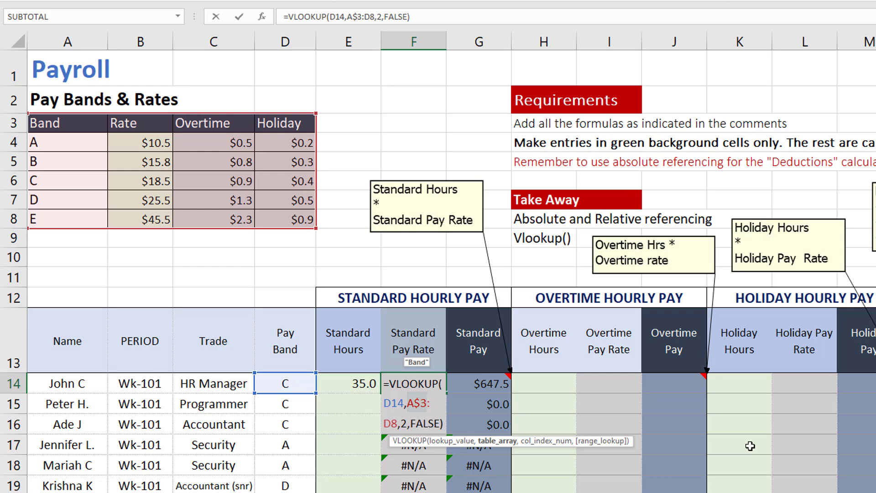
pyautogui.press('F4')
pyautogui.press('F4')
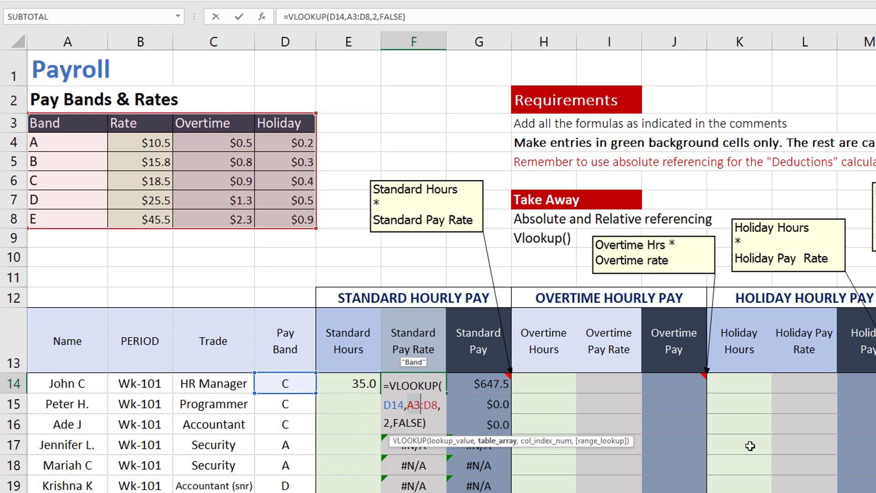
pyautogui.press('F4')
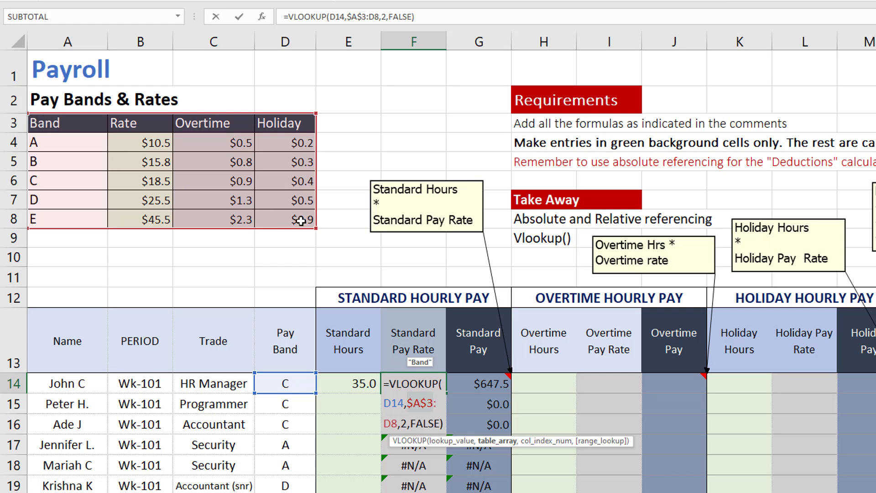
pyautogui.click(393, 424)
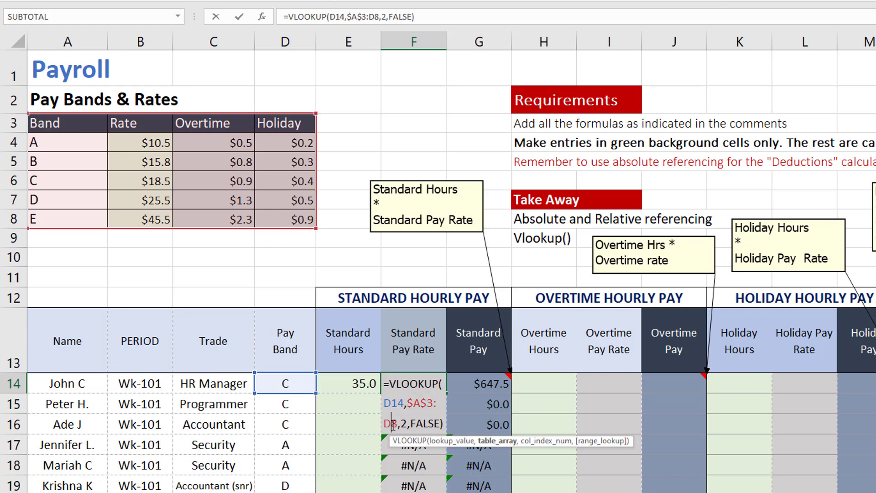
pyautogui.press('F4')
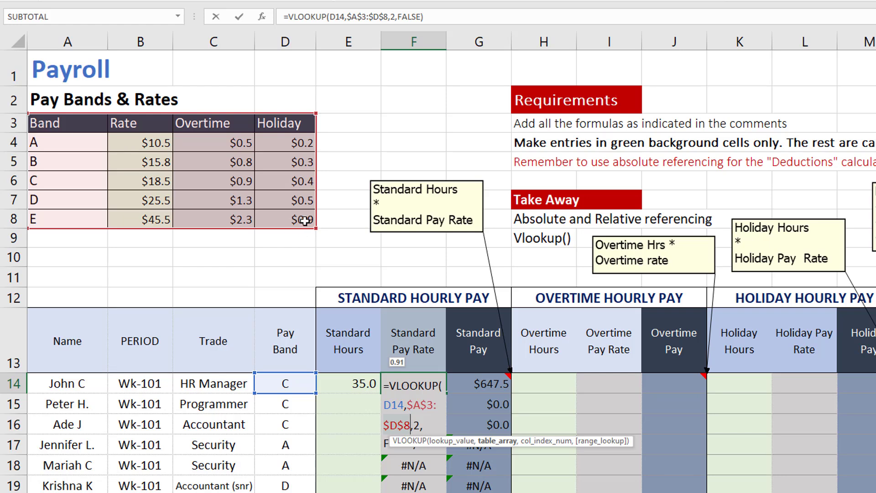
pyautogui.press('Return')
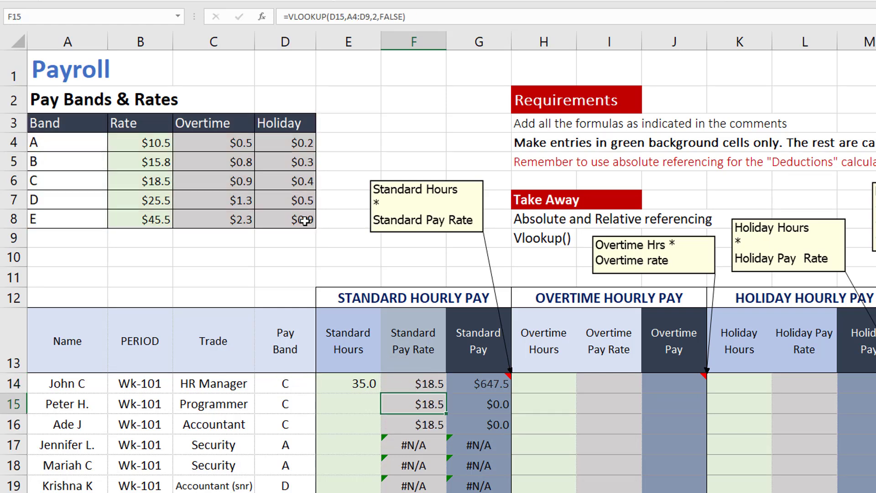
# Step: Copy the Standard Pay Rate formula from F14 down through F19 and check the table range referenced in F18 and F15
pyautogui.press('Up')
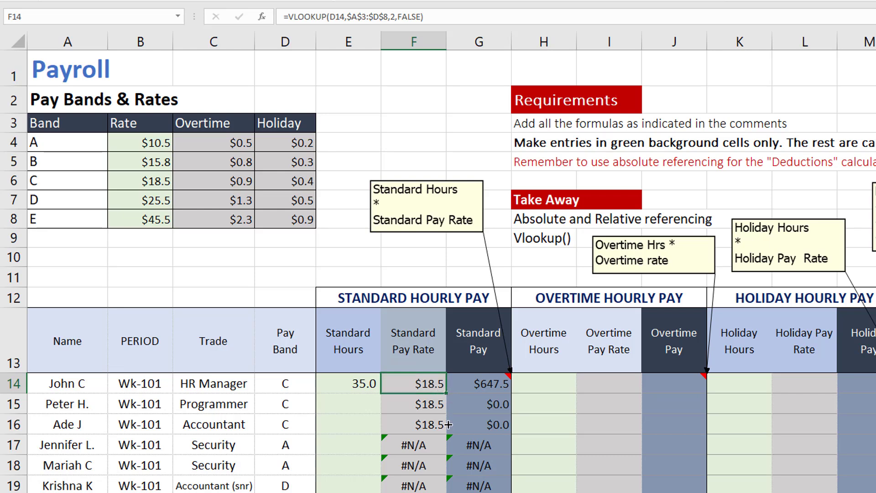
pyautogui.moveTo(445, 393); pyautogui.dragTo(440, 488)
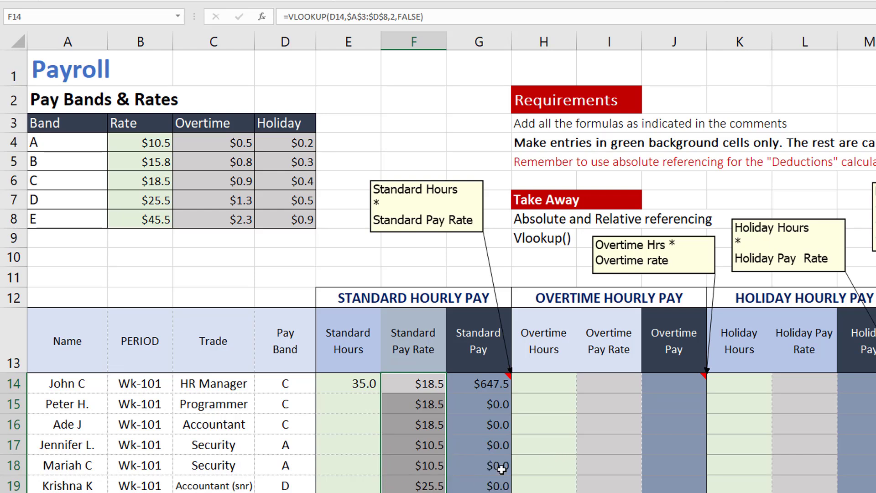
pyautogui.doubleClick(418, 465)
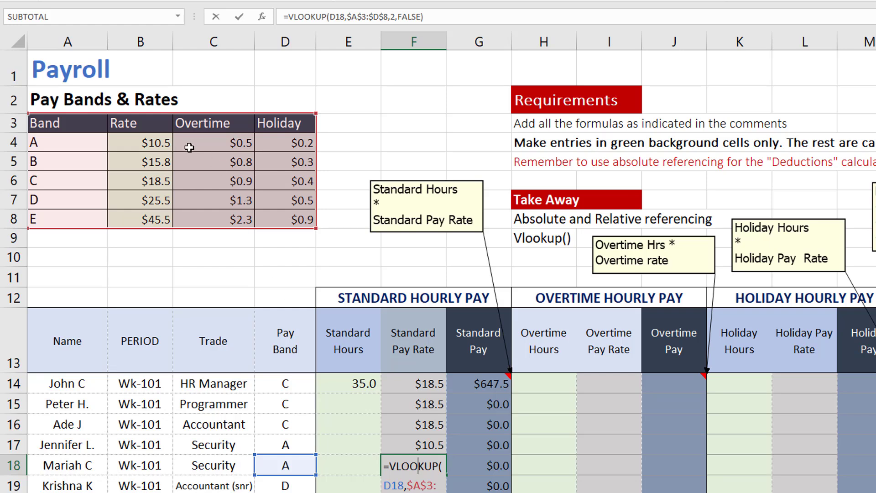
pyautogui.press('Escape')
pyautogui.doubleClick(426, 404)
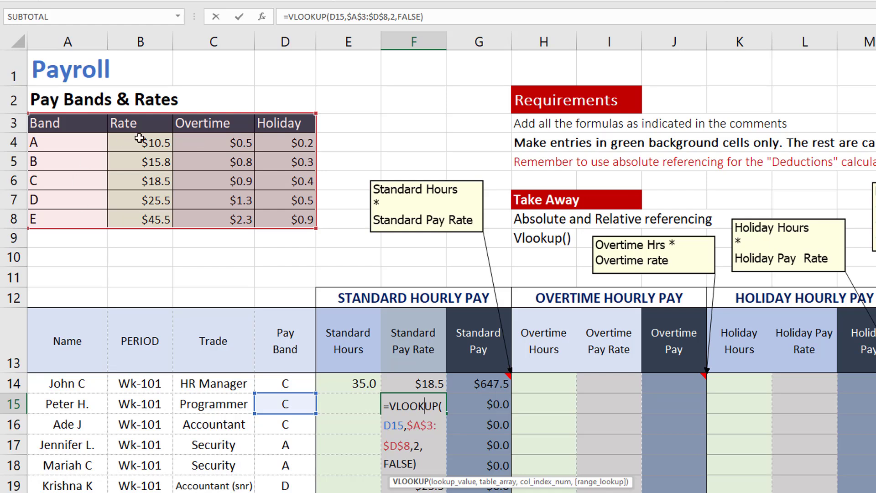
pyautogui.press('Escape')
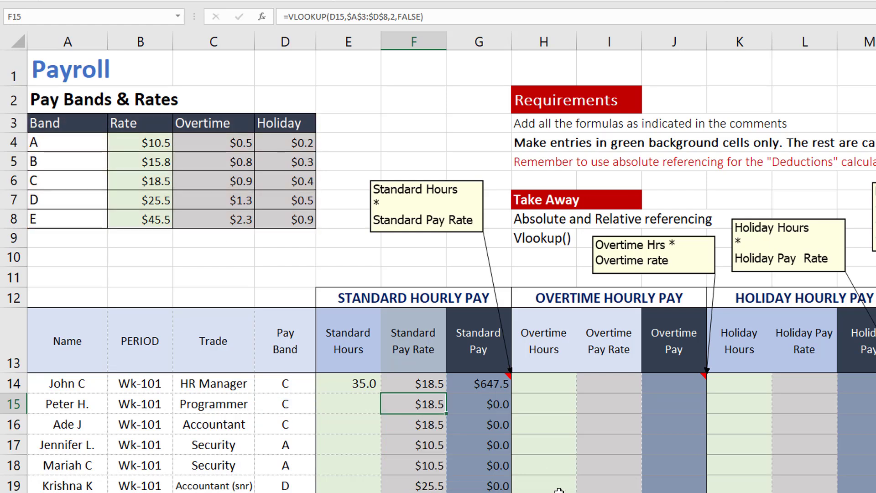
# Step: Enter 40 as the second employee's Standard Hours in E15
pyautogui.click(340, 409)
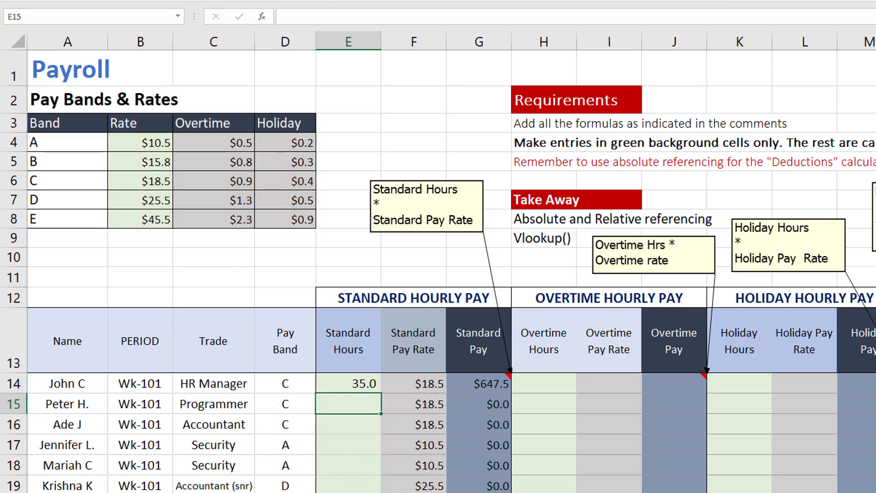
pyautogui.write('45')
pyautogui.press('BackSpace')
pyautogui.write('0')
pyautogui.press('Return')
pyautogui.press('Return')
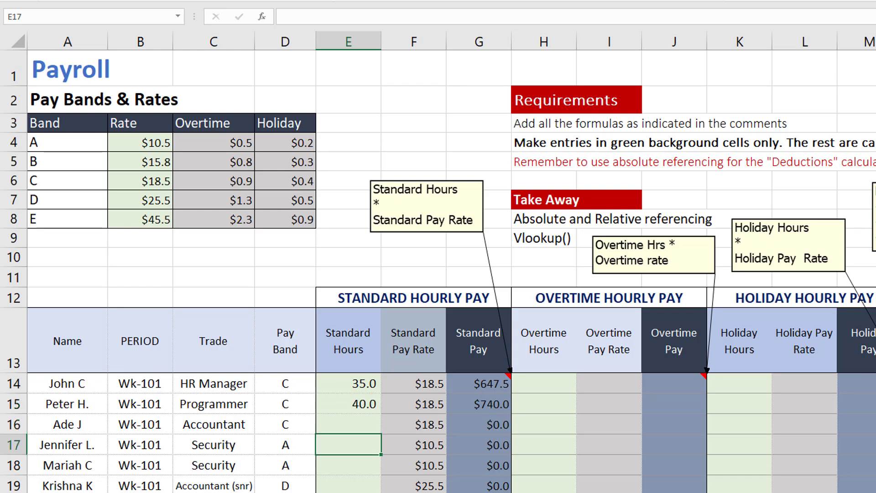
# Step: Enter Standard Hours of 27 in E17 and 15.5 in E16
pyautogui.write('27')
pyautogui.press('Up')
pyautogui.press('Up')
pyautogui.press('Down')
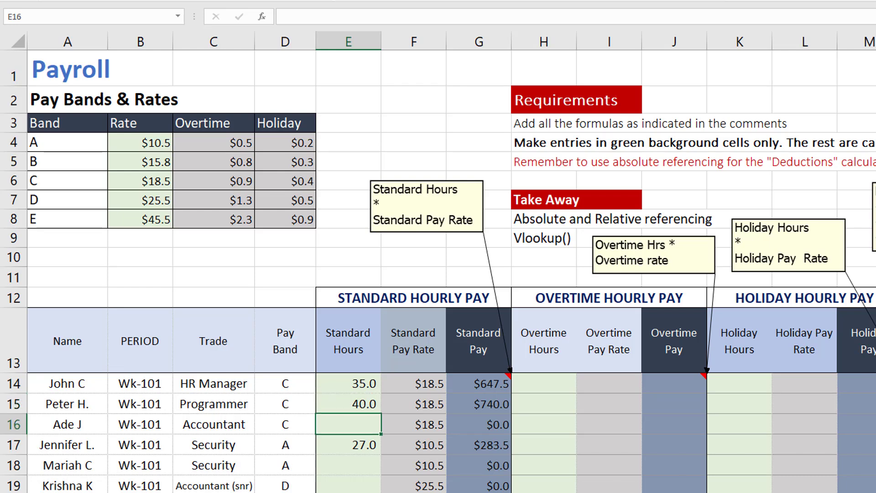
pyautogui.write('15.5')
pyautogui.press('Return')
pyautogui.press('Down')
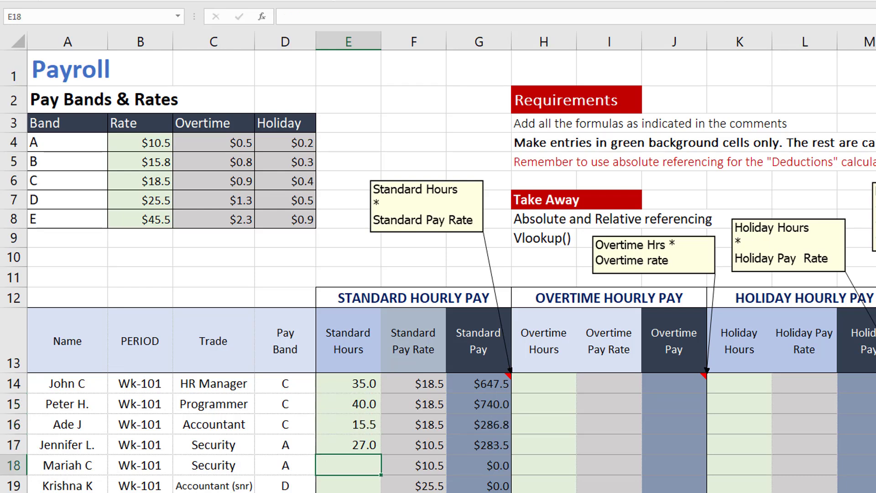
# Step: Enter 35 as the Standard Hours in both E18 and E19
pyautogui.write('35')
pyautogui.press('Return')
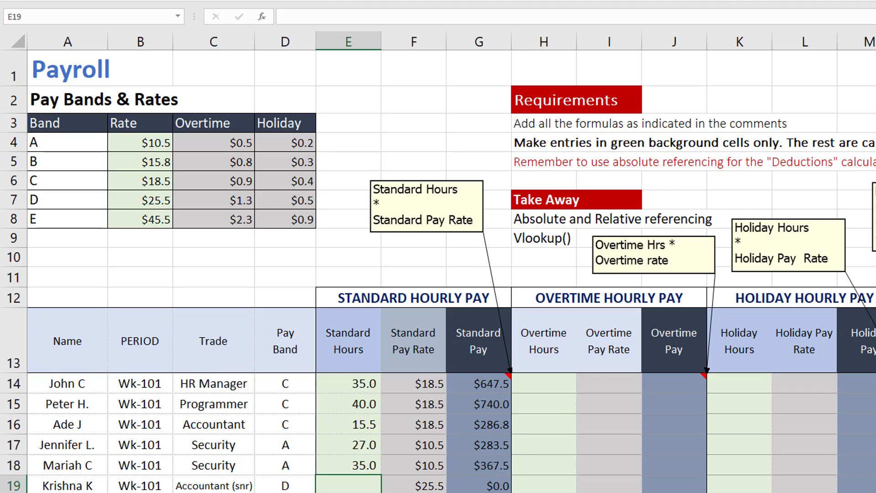
pyautogui.write('35')
pyautogui.press('Return')
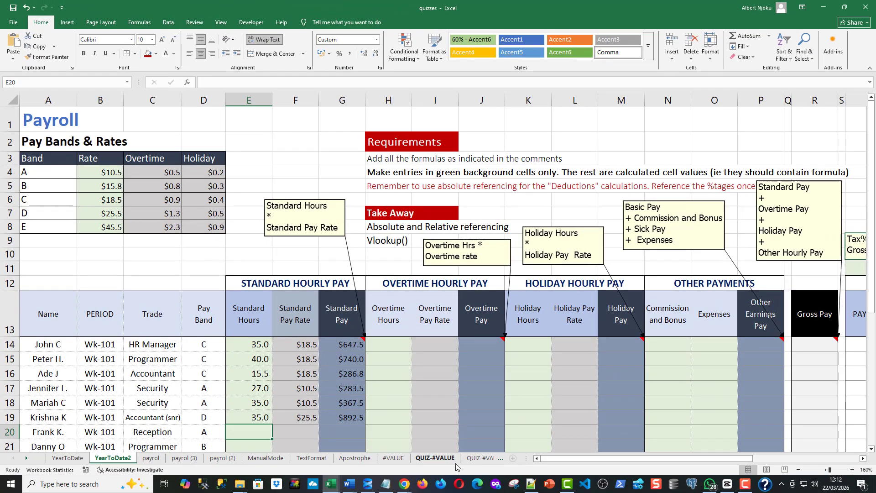
pyautogui.press('Up')
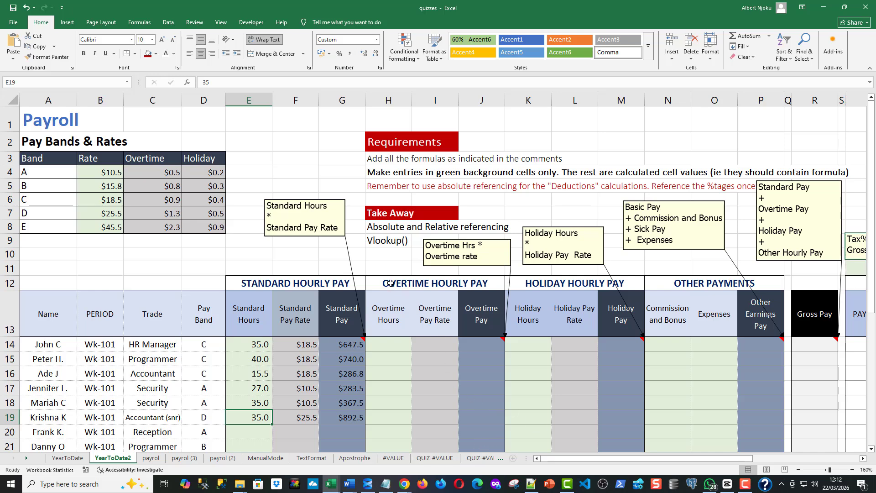
# Step: Enter 5 as the first employee's Overtime Hours in H14
pyautogui.click(390, 345)
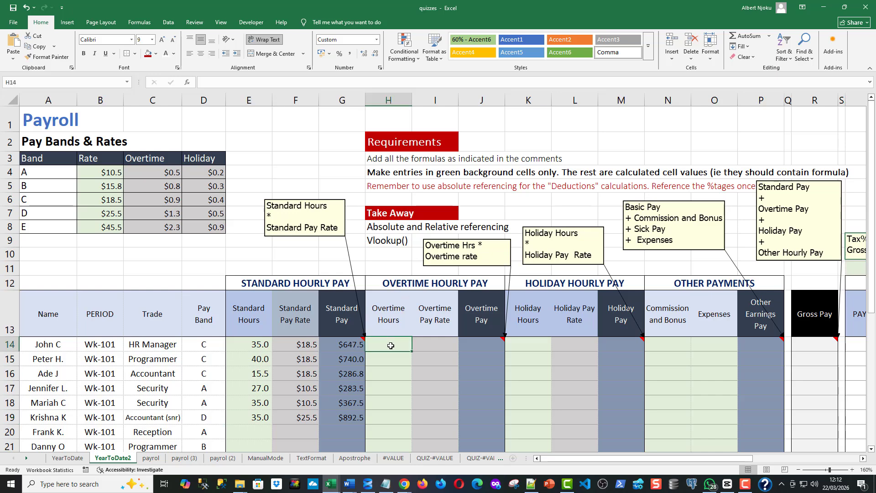
pyautogui.write('5')
pyautogui.hotkey('ctrl', 'Return')
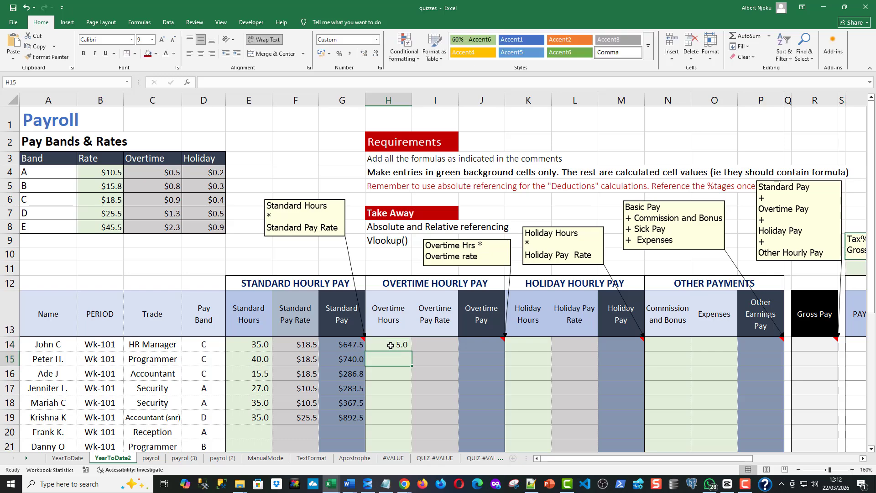
# Step: Begin a VLOOKUP formula in the first Overtime Pay Rate cell, I14, using the pay band in D14 as the lookup value
pyautogui.press('Tab')
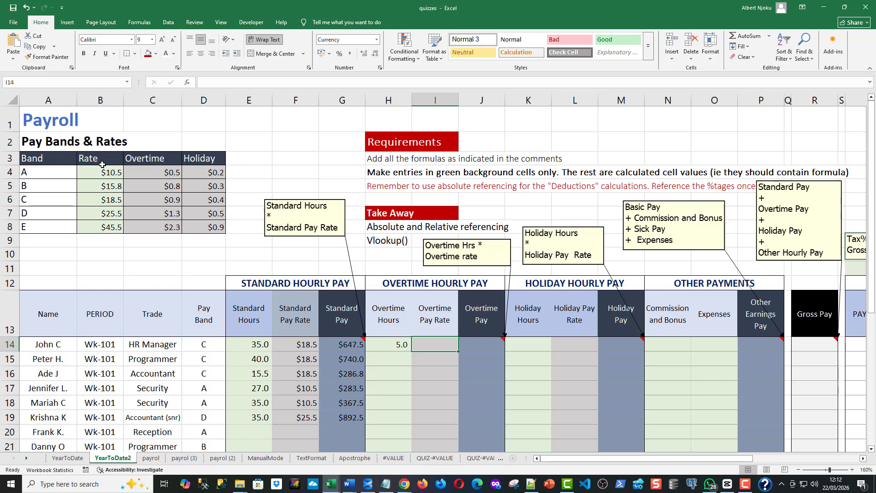
pyautogui.moveTo(155, 160); pyautogui.dragTo(154, 229)
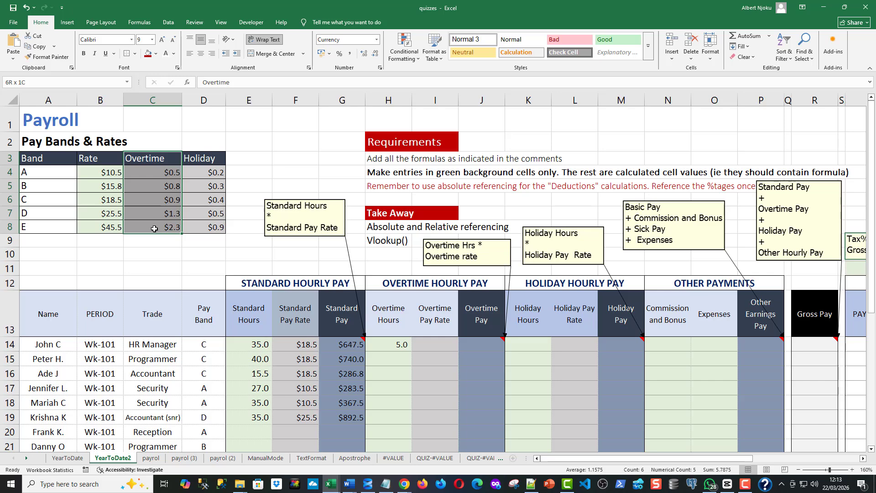
pyautogui.moveTo(154, 228); pyautogui.dragTo(154, 229)
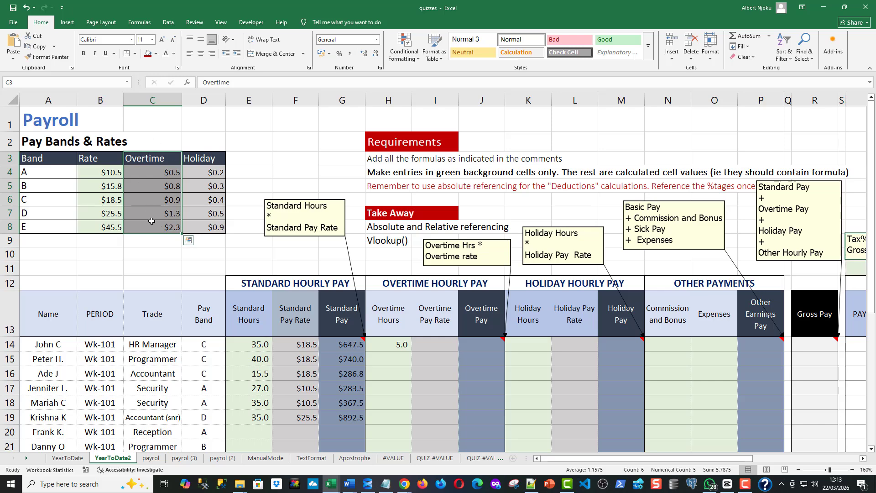
pyautogui.click(439, 346)
pyautogui.write('=v')
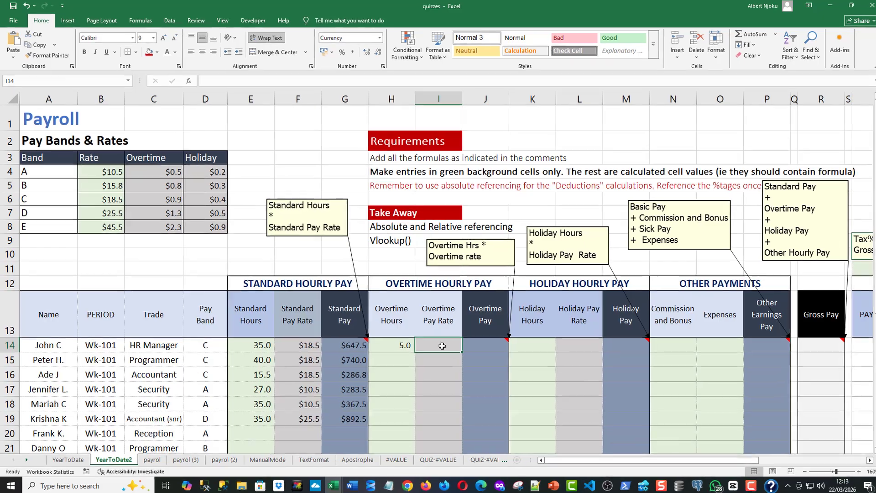
pyautogui.write('looku')
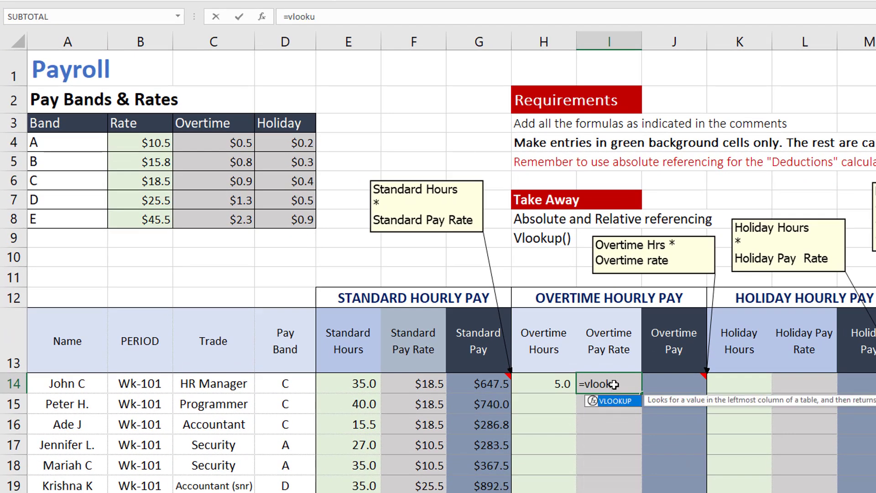
pyautogui.write('p(')
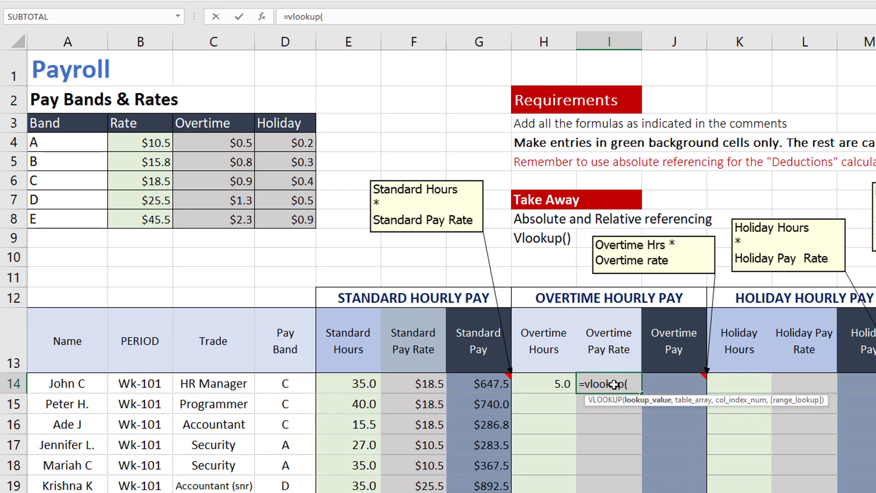
pyautogui.click(288, 385)
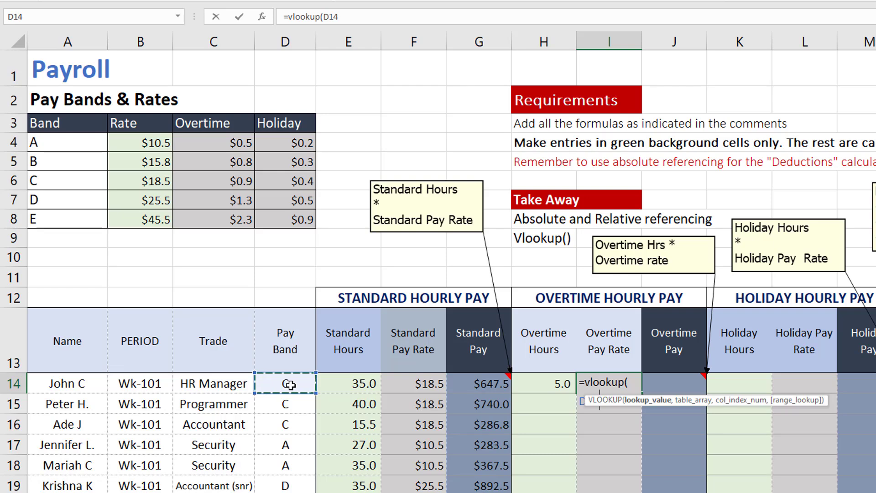
pyautogui.write(',')
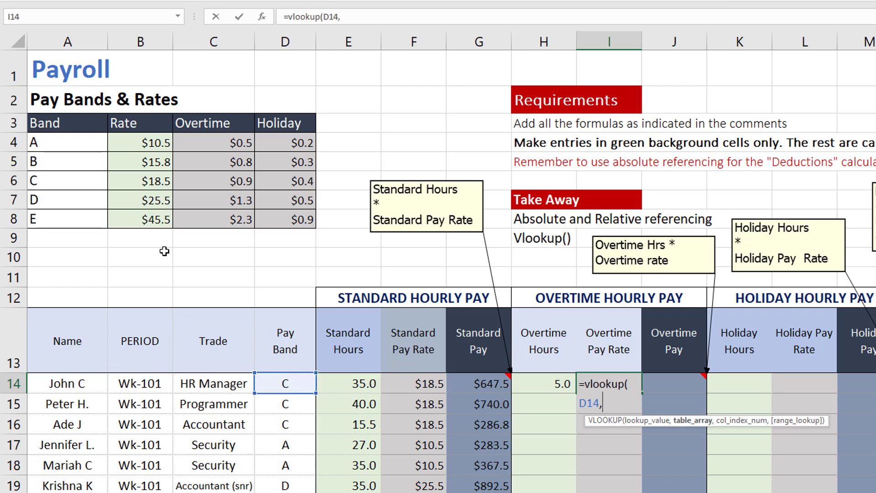
# Step: Complete the I14 lookup with the absolute table range $A$3:$D$8, column index 3 and FALSE, and check it against the band C overtime rate
pyautogui.moveTo(57, 123); pyautogui.dragTo(270, 221)
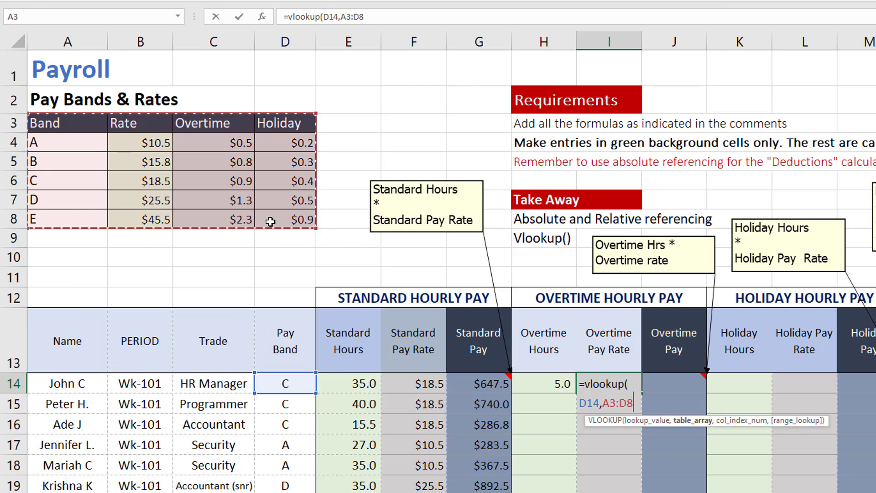
pyautogui.press('F4')
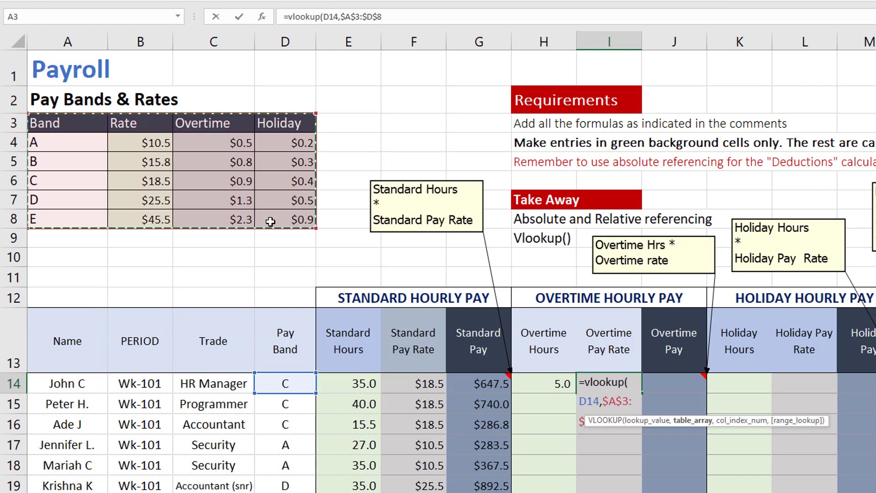
pyautogui.write(',')
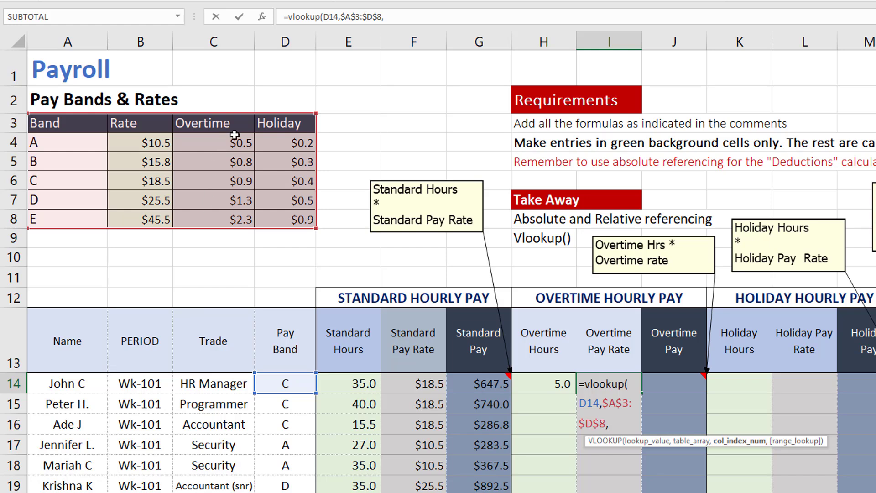
pyautogui.write('3,fals')
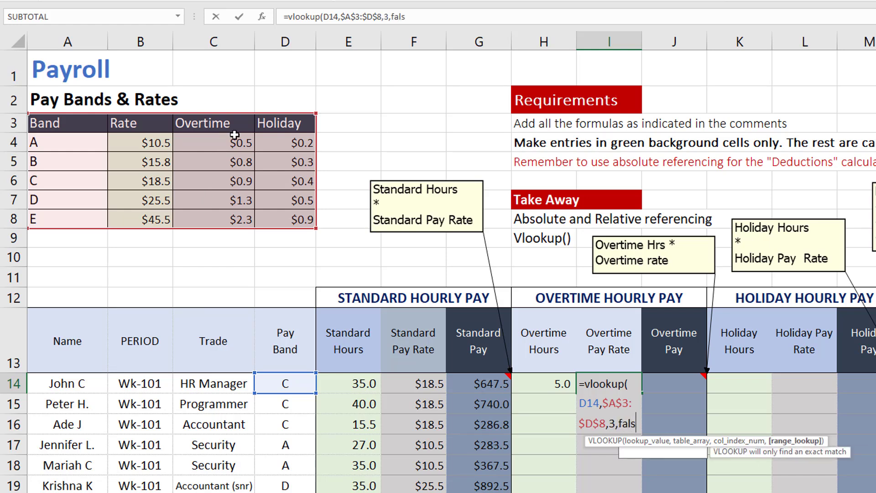
pyautogui.write('e)')
pyautogui.press('Return')
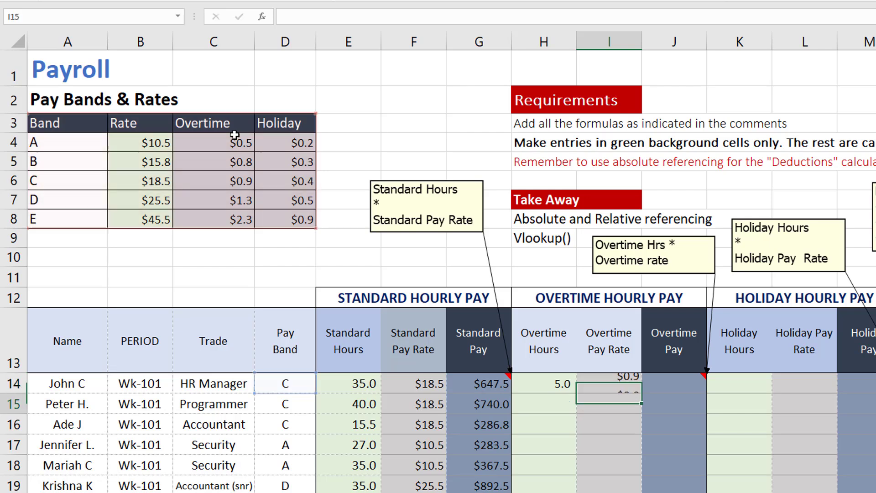
pyautogui.press('Up')
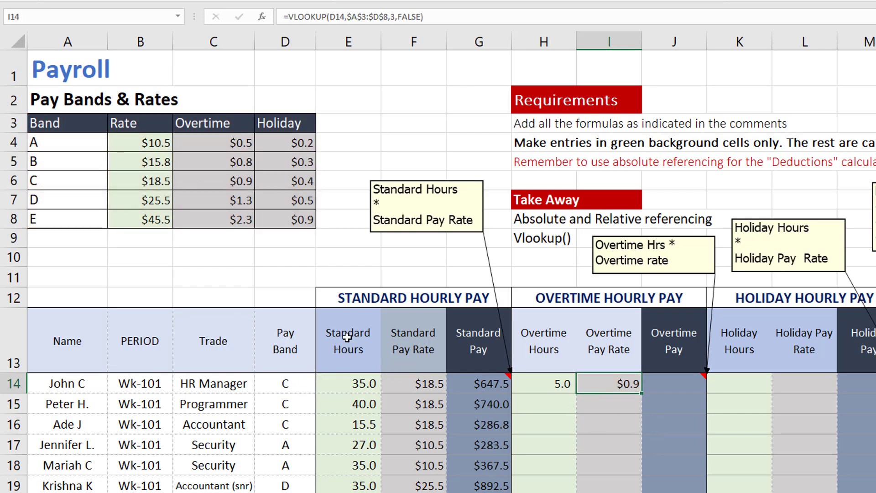
pyautogui.click(239, 182)
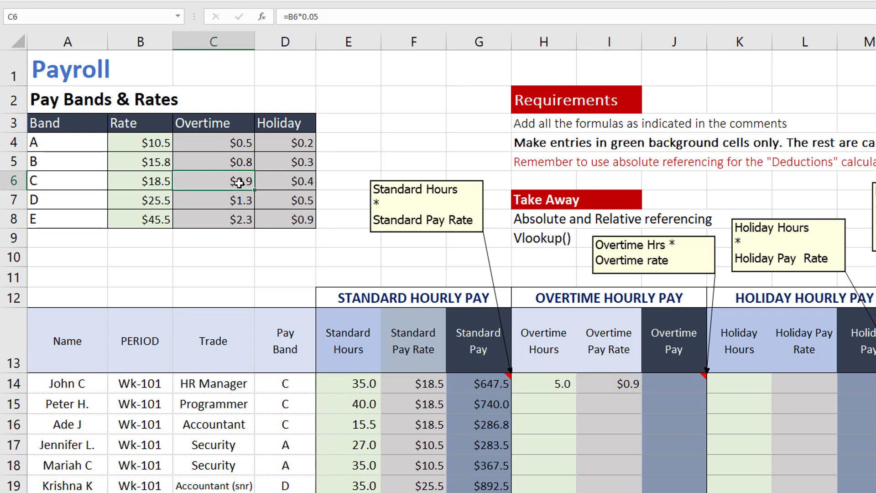
# Step: Move the overtime comment slightly higher and calculate the first employee's Overtime Pay in J14 with =H14*I14
pyautogui.click(661, 383)
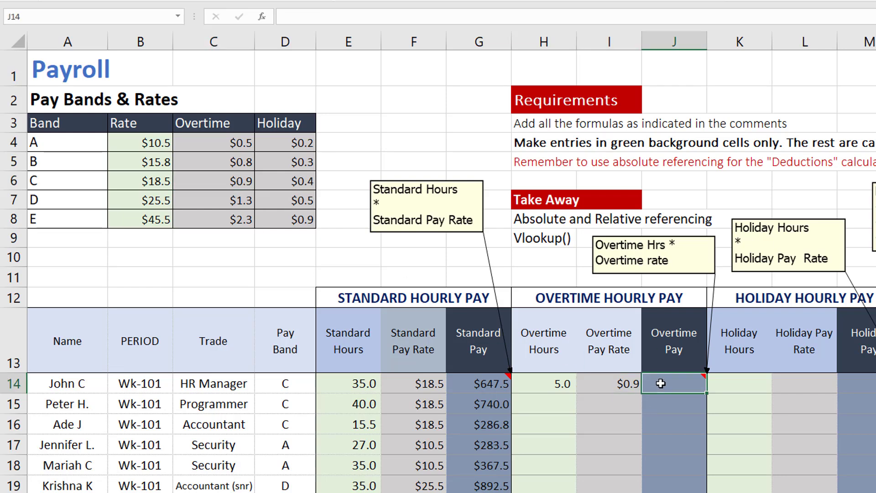
pyautogui.moveTo(688, 273); pyautogui.dragTo(698, 241)
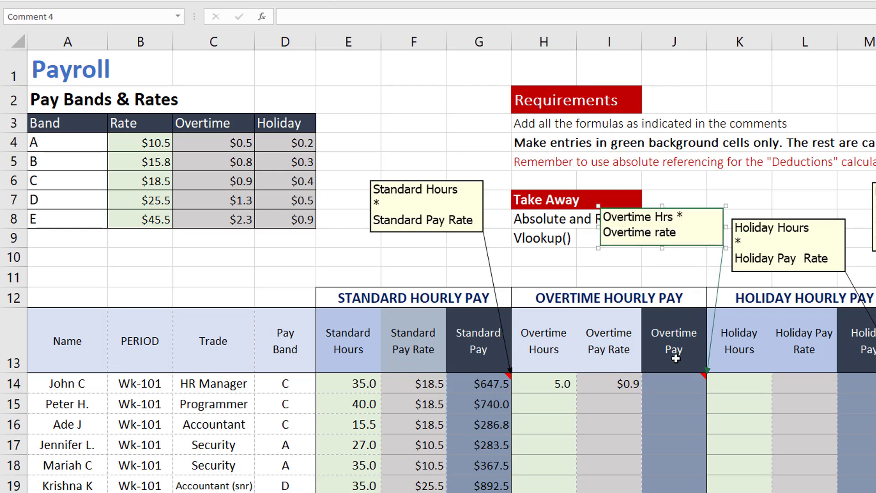
pyautogui.click(555, 383)
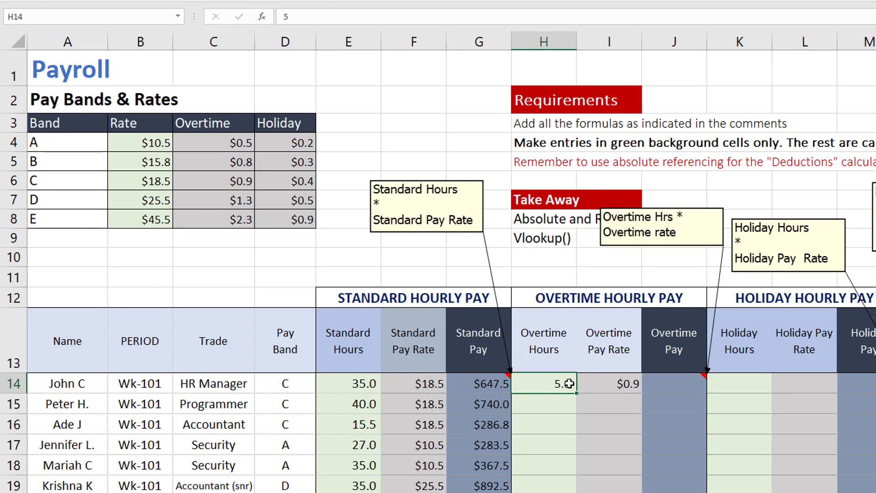
pyautogui.click(615, 383)
pyautogui.click(676, 386)
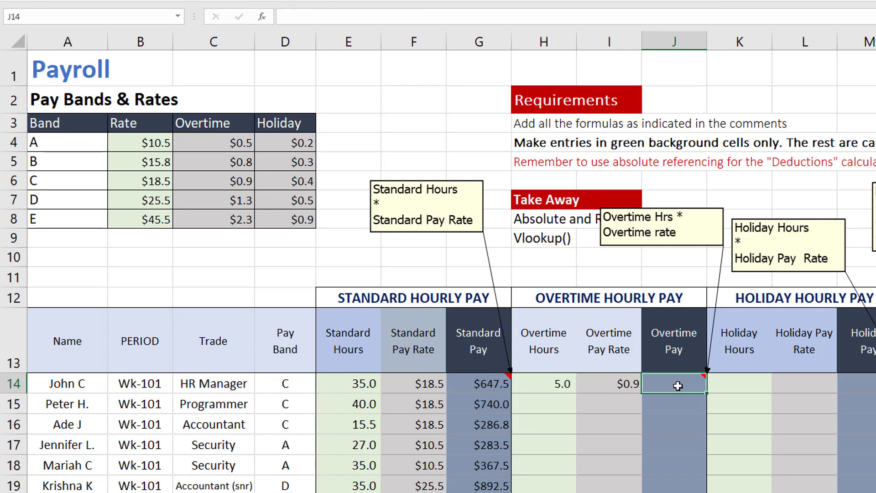
pyautogui.write('=')
pyautogui.press('Left')
pyautogui.press('Left')
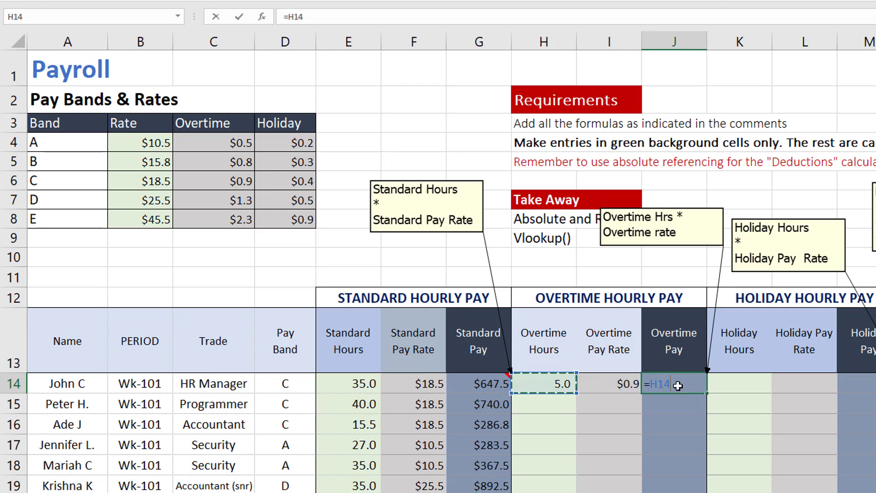
pyautogui.write('*')
pyautogui.press('Left')
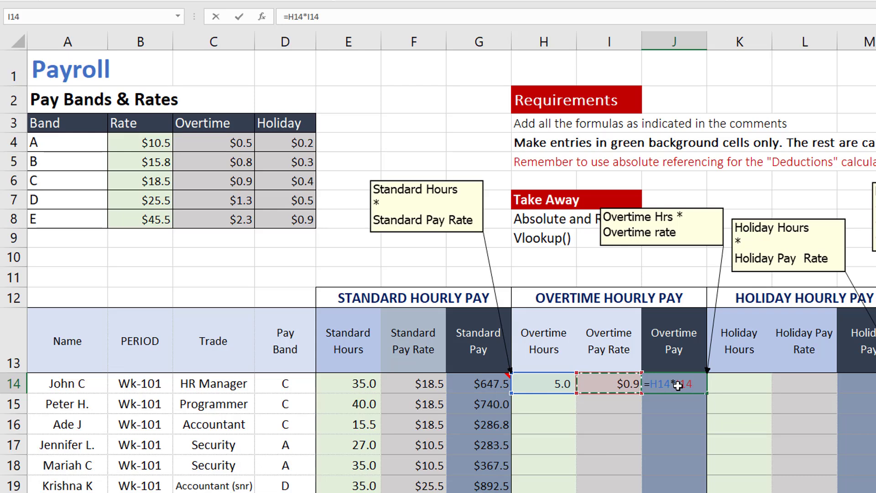
pyautogui.press('Return')
# Step: Copy the Overtime Pay Rate and Overtime Pay formulas from I14:J14 down to row 19
pyautogui.click(678, 386)
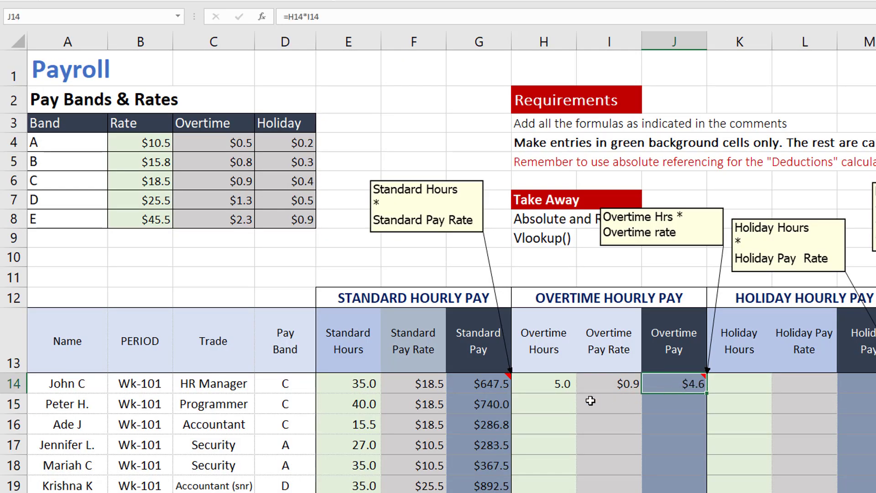
pyautogui.moveTo(609, 382); pyautogui.dragTo(713, 483)
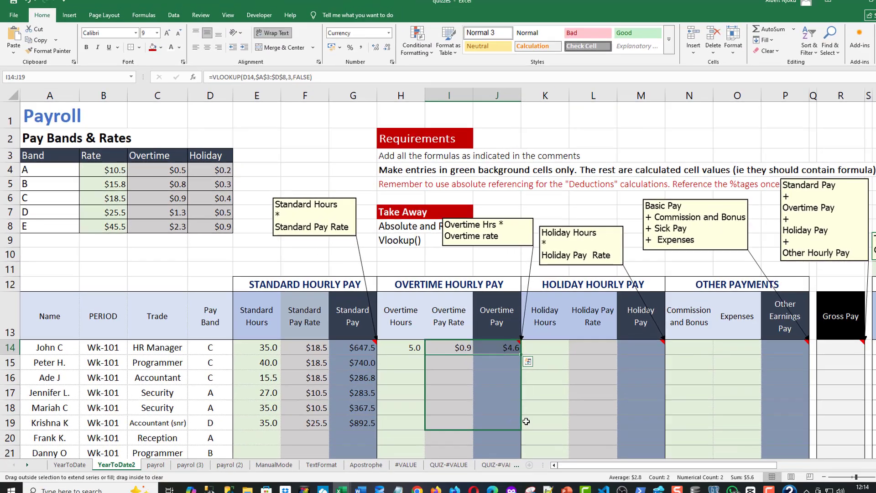
pyautogui.moveTo(525, 421); pyautogui.dragTo(524, 421)
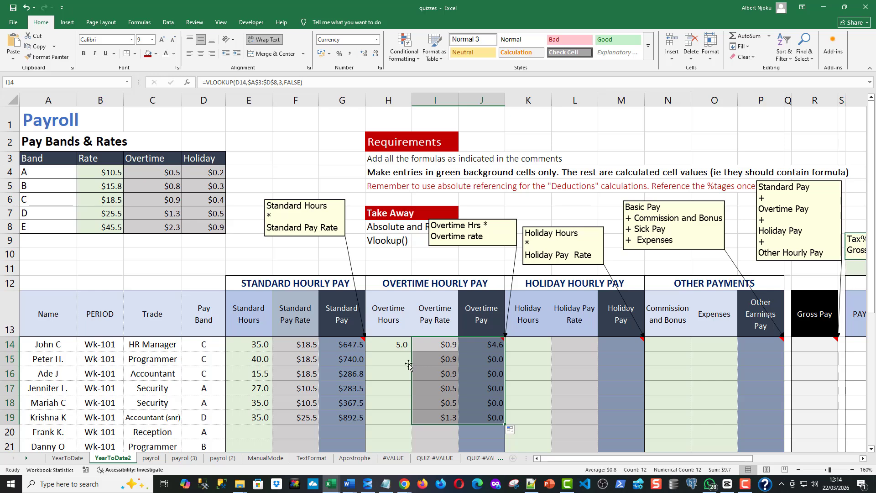
# Step: Enter Overtime Hours of 2 in H15, 1 in H16, 6 in H18 and 10 in H19, leaving H17 empty
pyautogui.click(393, 359)
pyautogui.write('2')
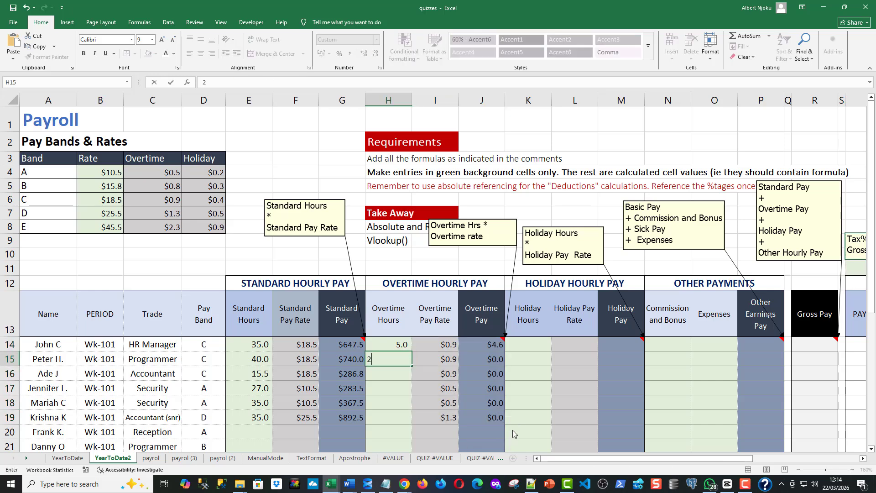
pyautogui.press('Return')
pyautogui.write('1')
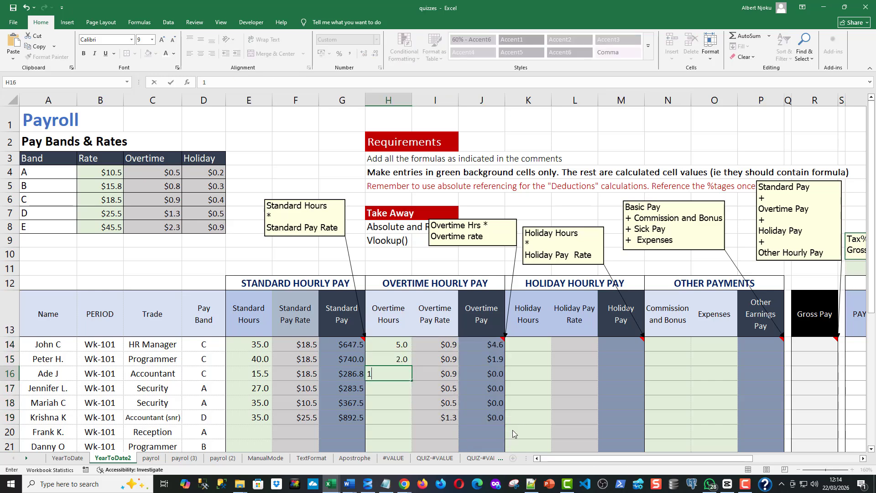
pyautogui.press('Return')
pyautogui.press('Return')
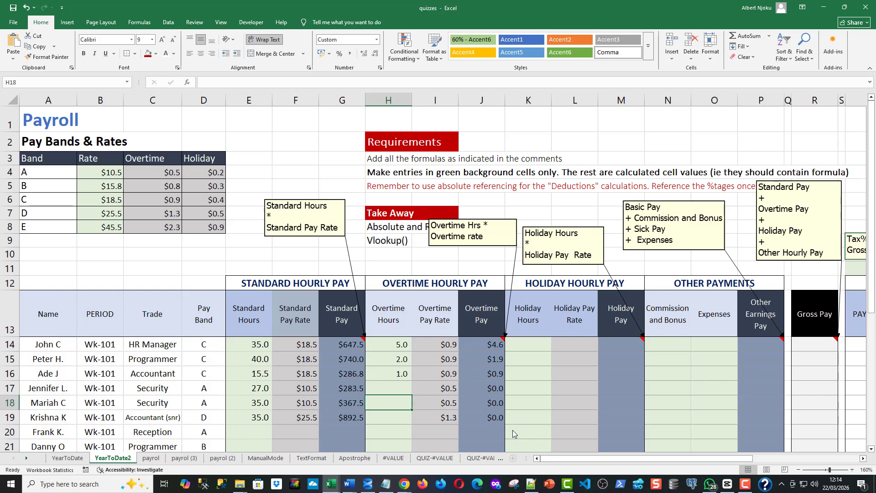
pyautogui.write('6')
pyautogui.press('Return')
pyautogui.write('10')
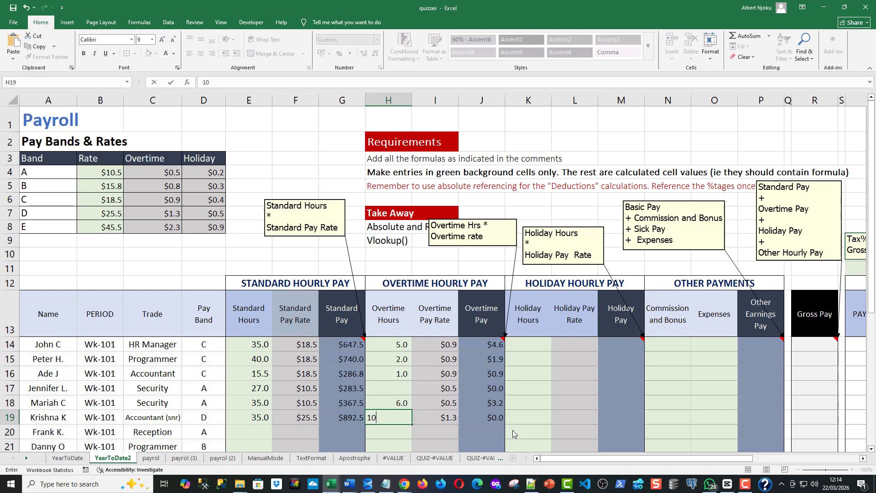
pyautogui.press('Up')
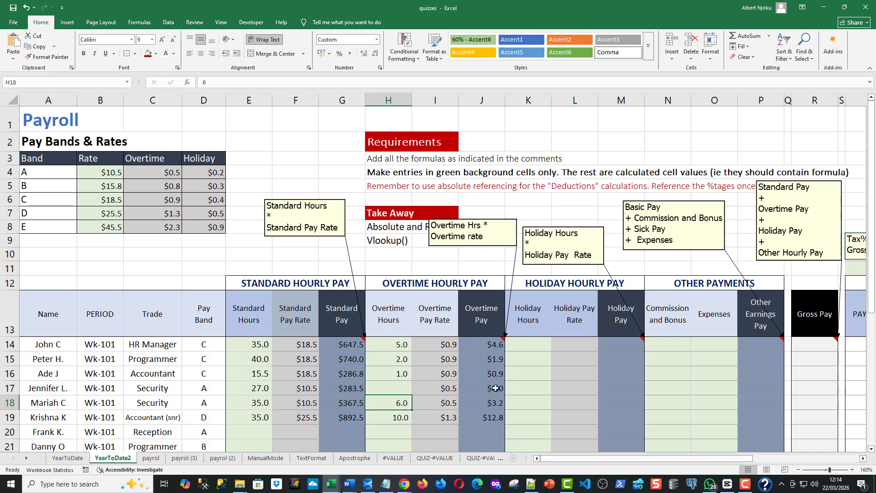
# Step: Check the copied overtime rate lookup in I17 against the pay band in D17 and the band A overtime rate in C4
pyautogui.doubleClick(443, 387)
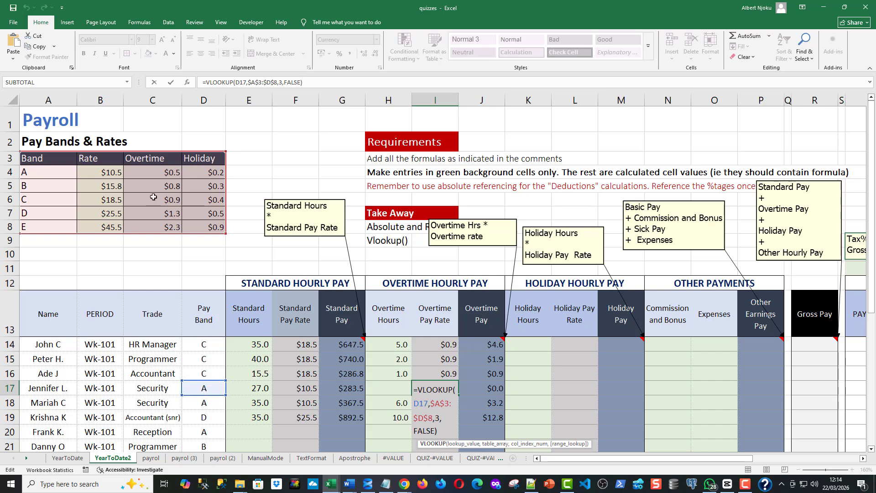
pyautogui.hotkey('ctrl', 'Return')
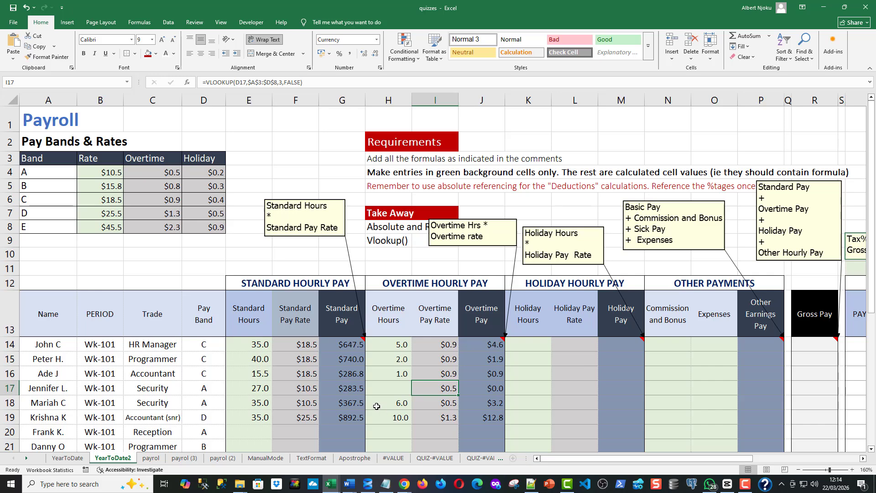
pyautogui.click(212, 390)
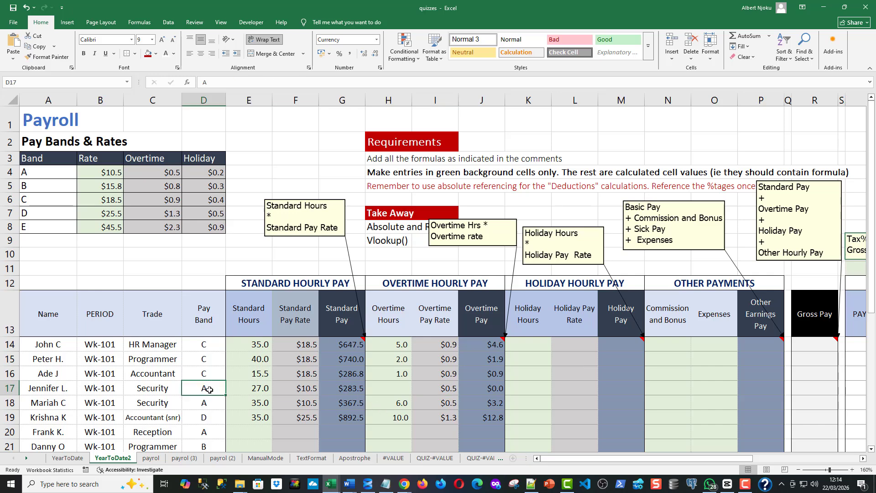
pyautogui.click(446, 390)
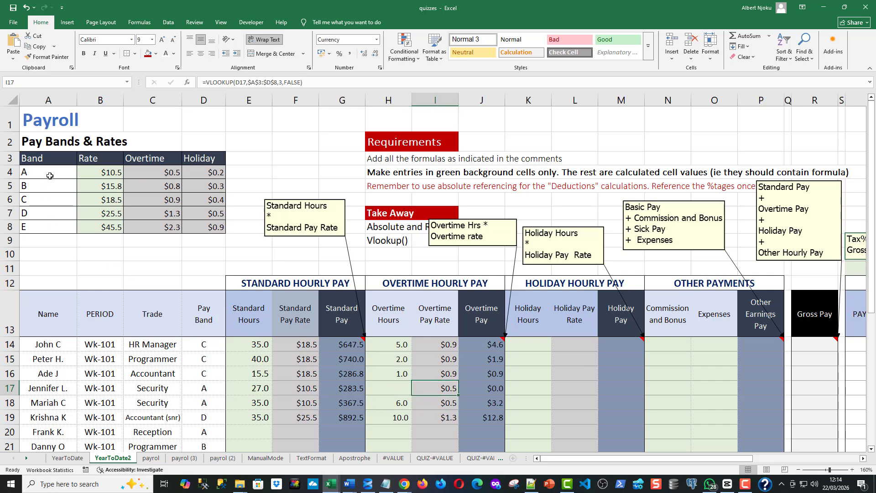
pyautogui.click(161, 173)
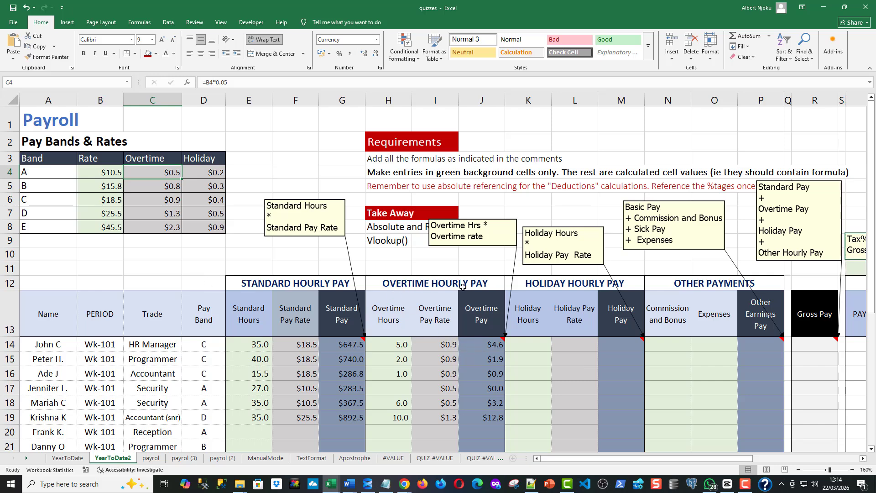
# Step: Enter 5 Holiday Hours for the first employee in K14
pyautogui.click(537, 345)
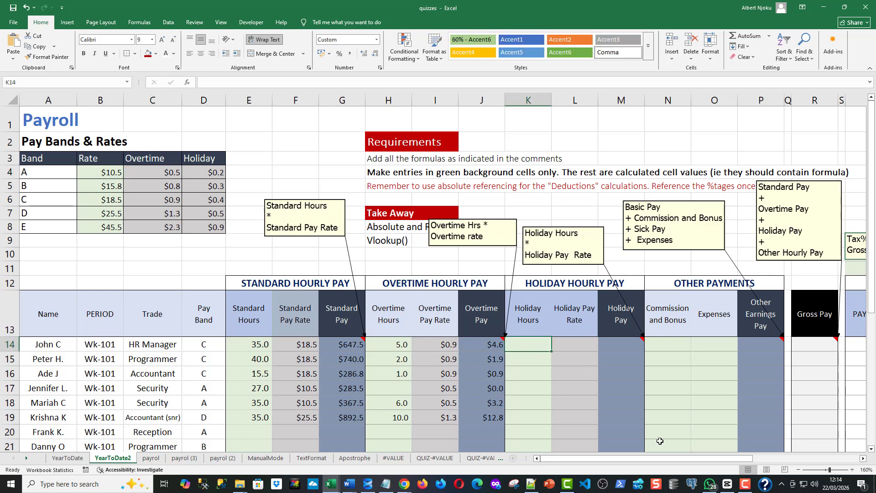
pyautogui.write('5')
pyautogui.press('Return')
pyautogui.press('Down')
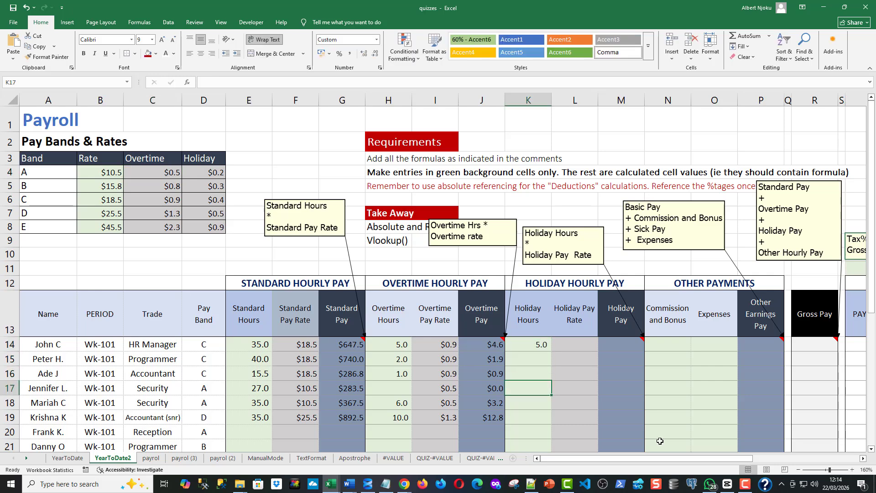
# Step: Look up the first employee's Holiday Pay Rate in L14 with =VLOOKUP(D14,$A$3:$D$8,4,FALSE) and check it against the band C holiday rate
pyautogui.press('Up')
pyautogui.press('Up')
pyautogui.press('Right')
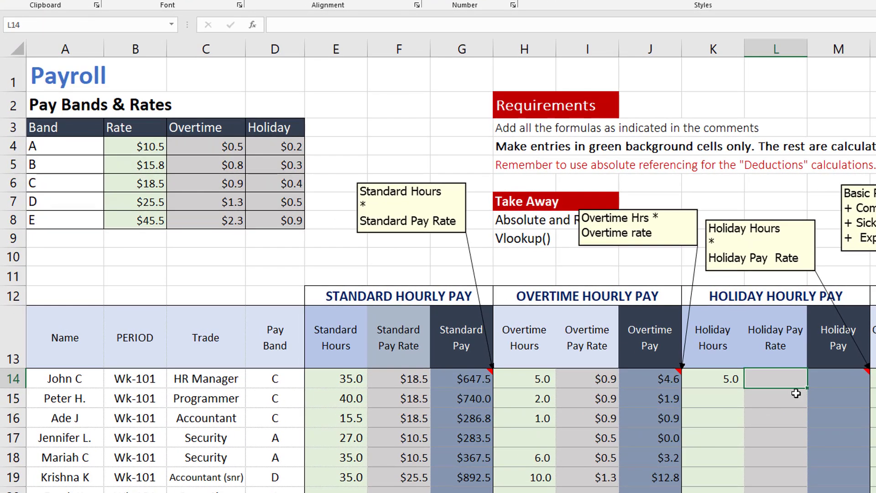
pyautogui.write('=')
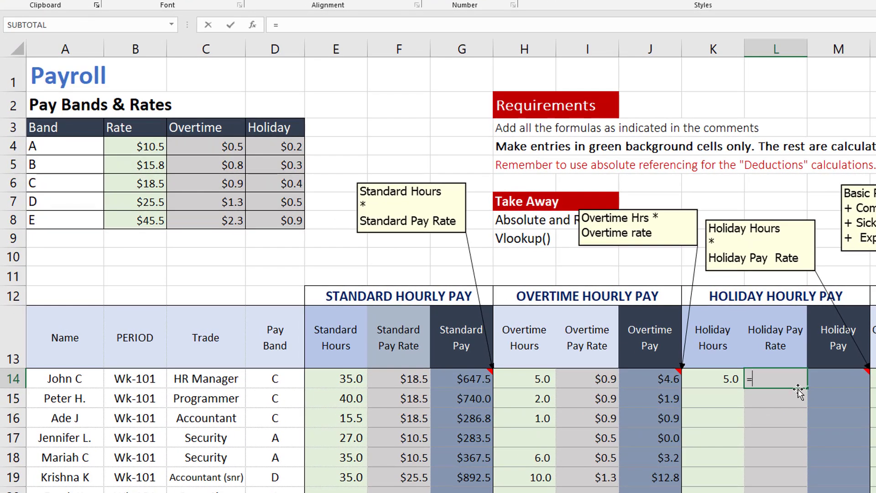
pyautogui.write('vloo')
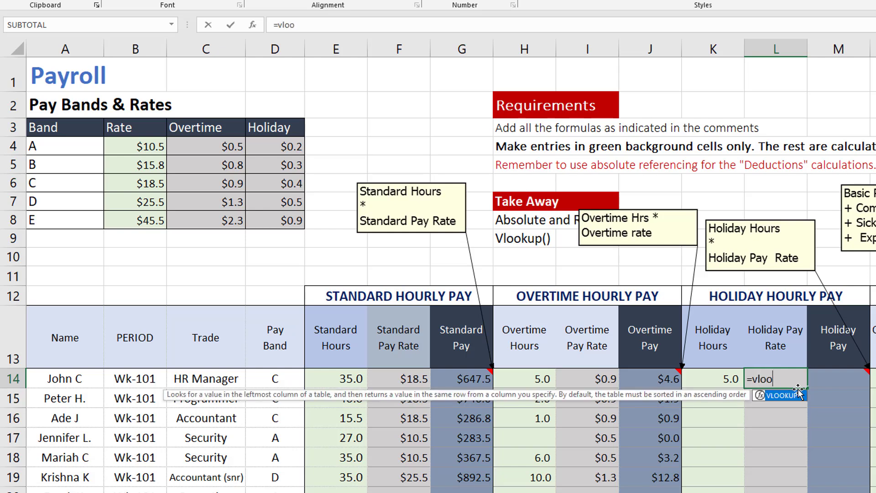
pyautogui.write('kup(')
pyautogui.click(272, 379)
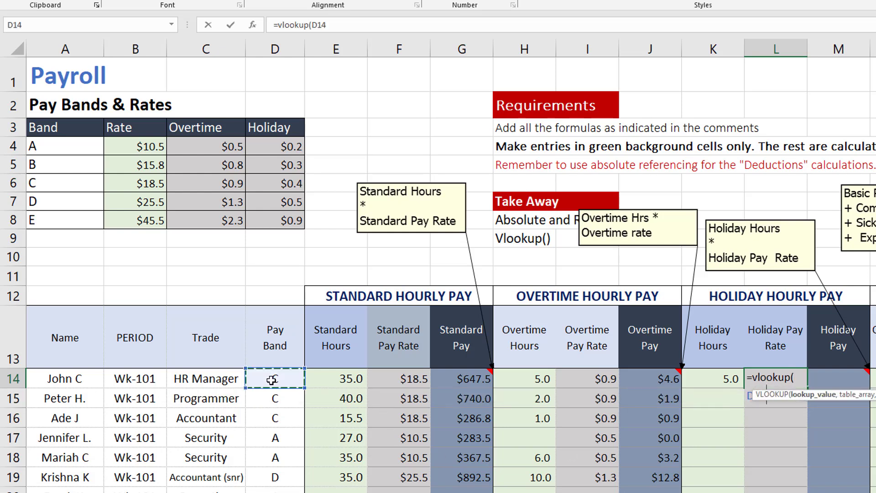
pyautogui.write(',')
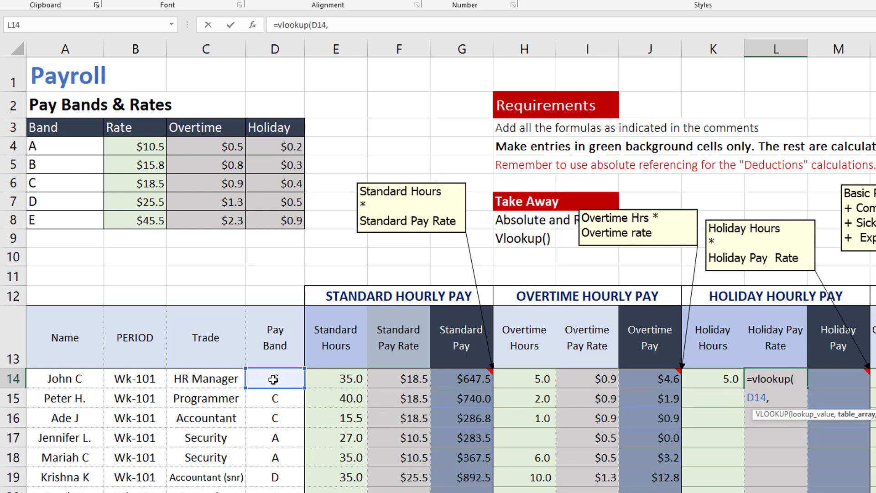
pyautogui.moveTo(43, 131); pyautogui.dragTo(269, 224)
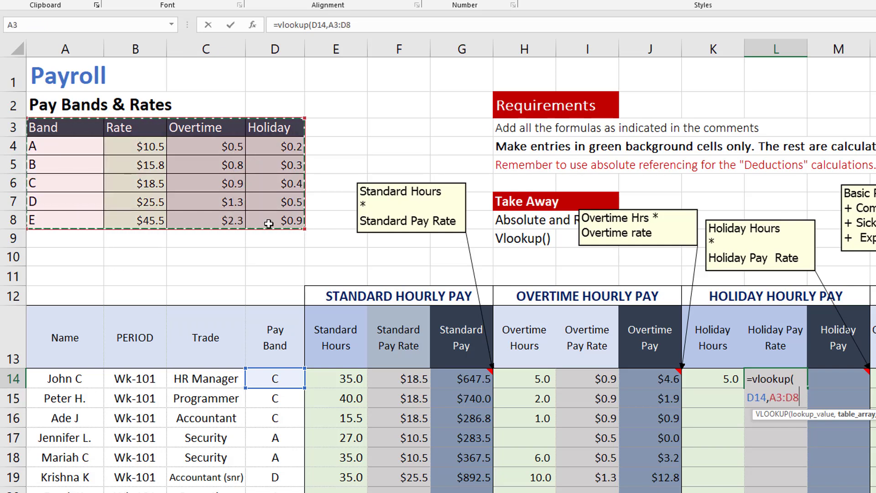
pyautogui.press('F4')
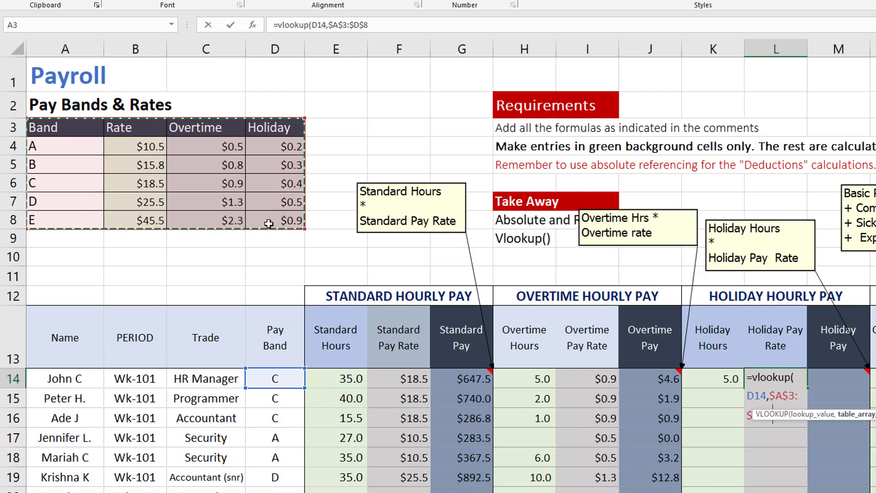
pyautogui.write(',')
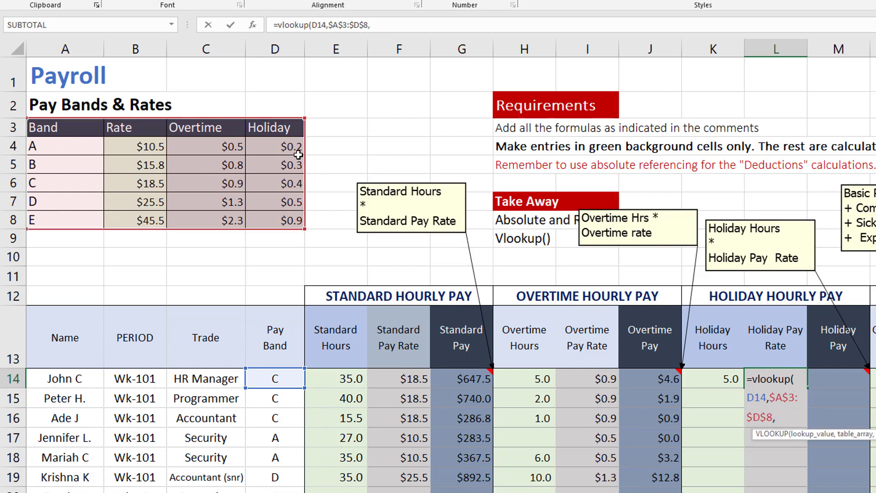
pyautogui.write('4,false)')
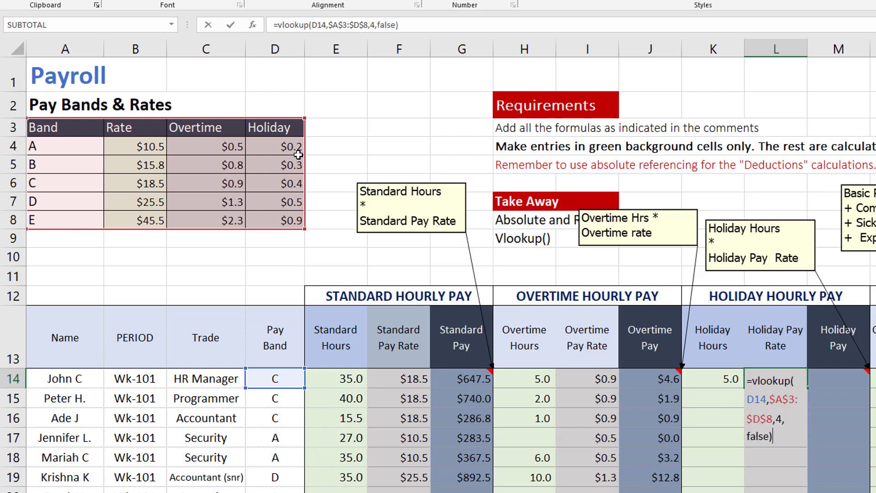
pyautogui.press('Return')
pyautogui.press('Up')
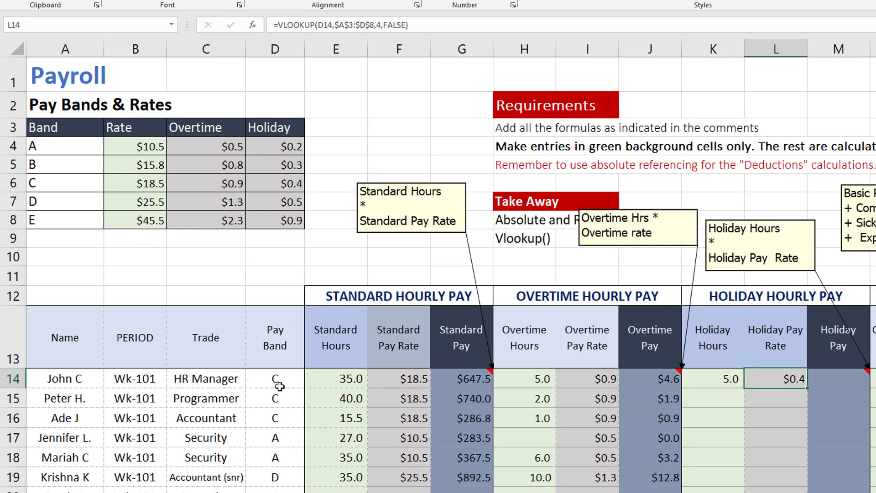
pyautogui.click(291, 184)
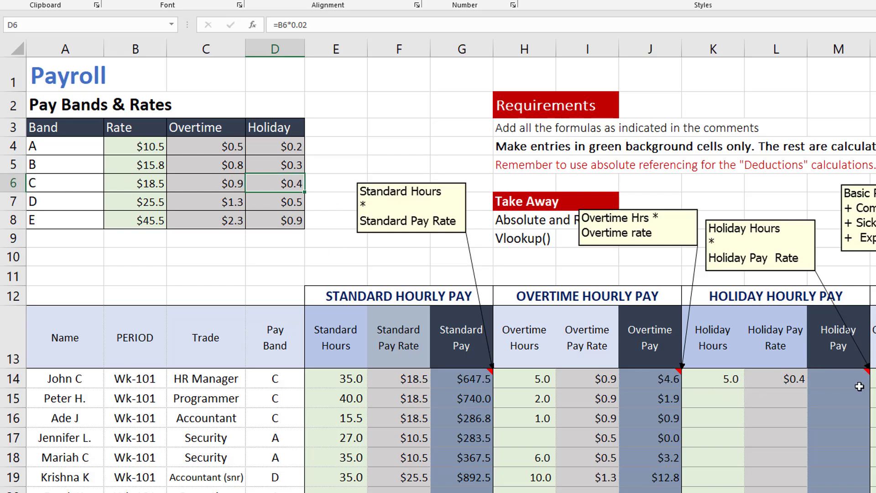
# Step: Calculate the first employee's Holiday Pay in M14 with =L14*K14
pyautogui.click(841, 377)
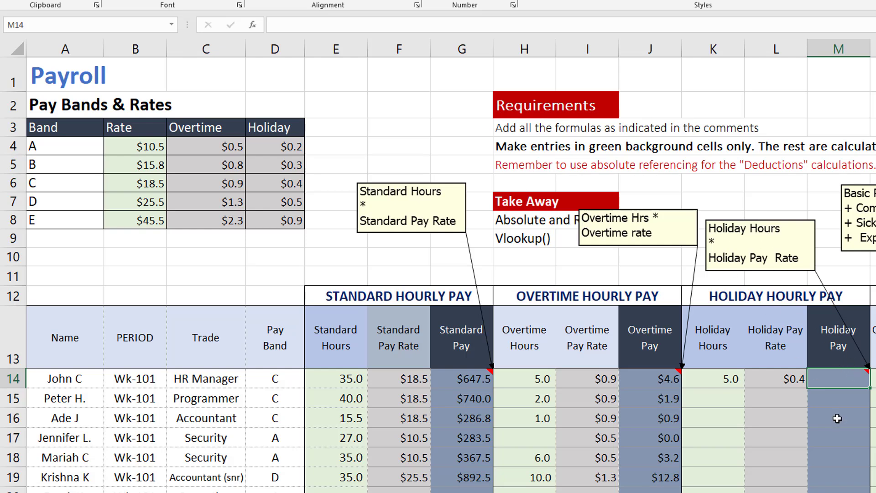
pyautogui.write('=')
pyautogui.click(783, 375)
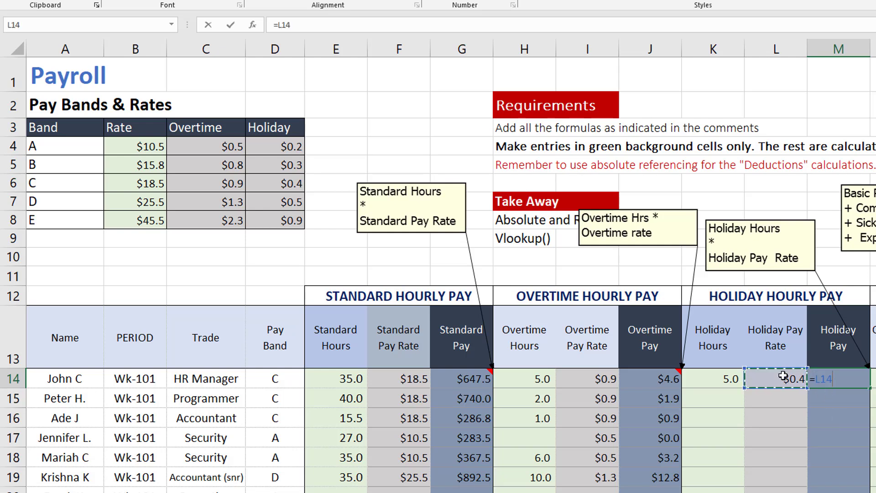
pyautogui.write('*')
pyautogui.click(725, 379)
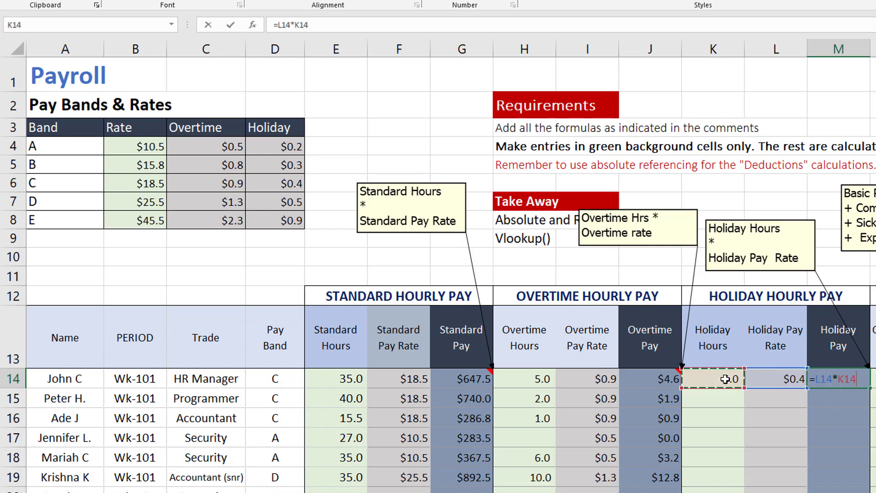
pyautogui.press('Return')
pyautogui.press('Up')
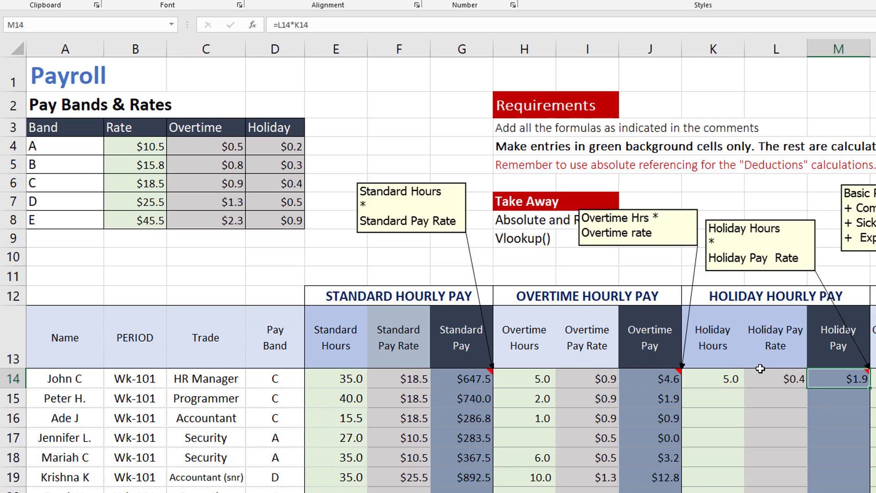
# Step: Copy the Holiday Pay Rate and Holiday Pay formulas from L14:M14 down to row 19
pyautogui.click(788, 380)
pyautogui.moveTo(789, 380); pyautogui.dragTo(817, 378)
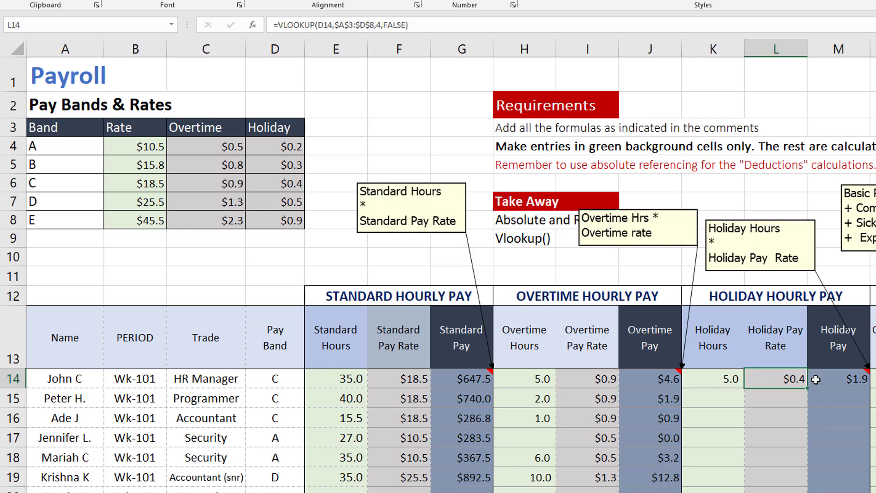
pyautogui.moveTo(868, 387); pyautogui.dragTo(859, 475)
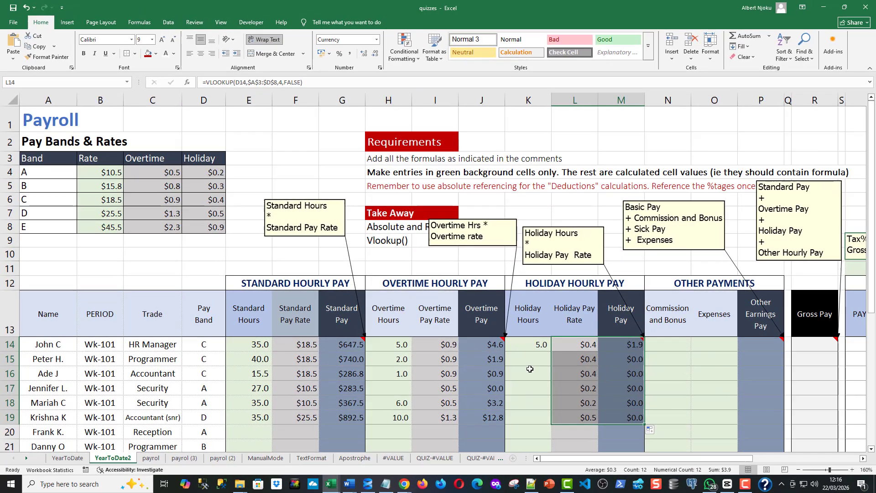
# Step: Enter Holiday Hours of 3 in K16 and 5 in K19, leaving the other rows empty
pyautogui.click(736, 424)
pyautogui.write('3')
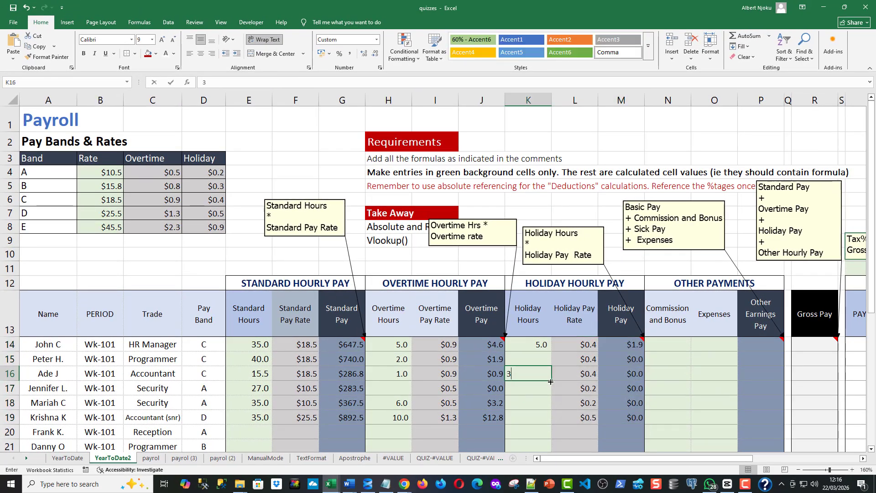
pyautogui.press('Return')
pyautogui.press('Return')
pyautogui.press('Return')
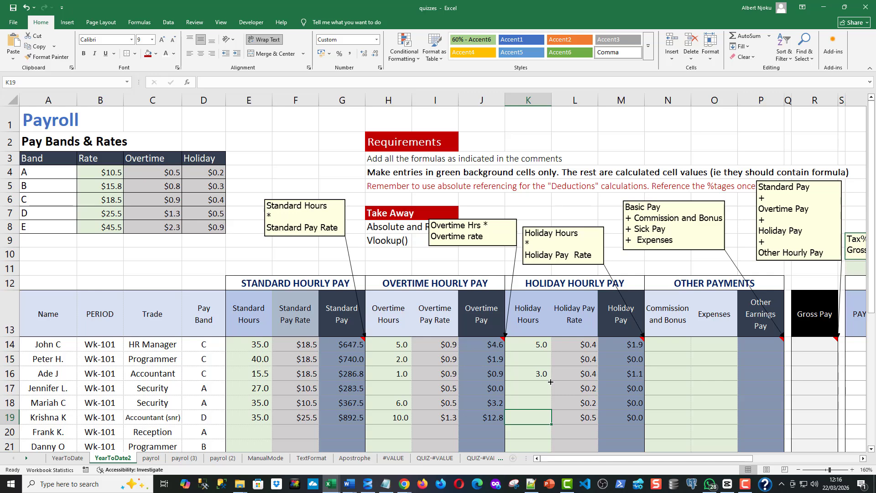
pyautogui.write('5')
pyautogui.press('Up')
pyautogui.press('Up')
pyautogui.press('Up')
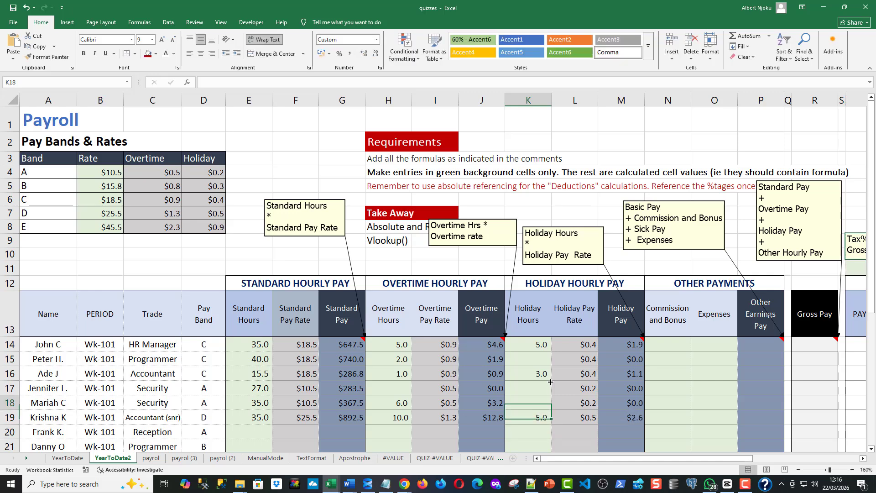
# Step: Enter the first employee's Commission and Bonus of 50 in N14 and Expenses of 10 in O14
pyautogui.press('Right')
pyautogui.press('Right')
pyautogui.press('Up')
pyautogui.press('Up')
pyautogui.press('Up')
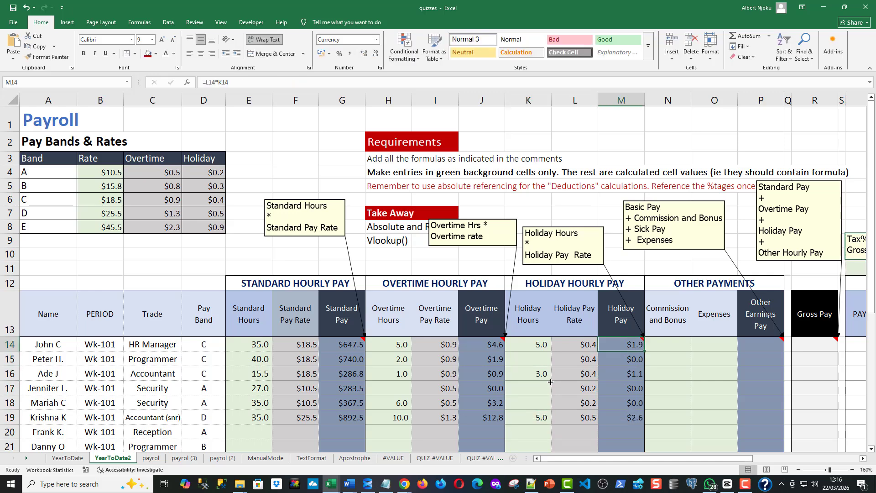
pyautogui.press('Down')
pyautogui.press('Right')
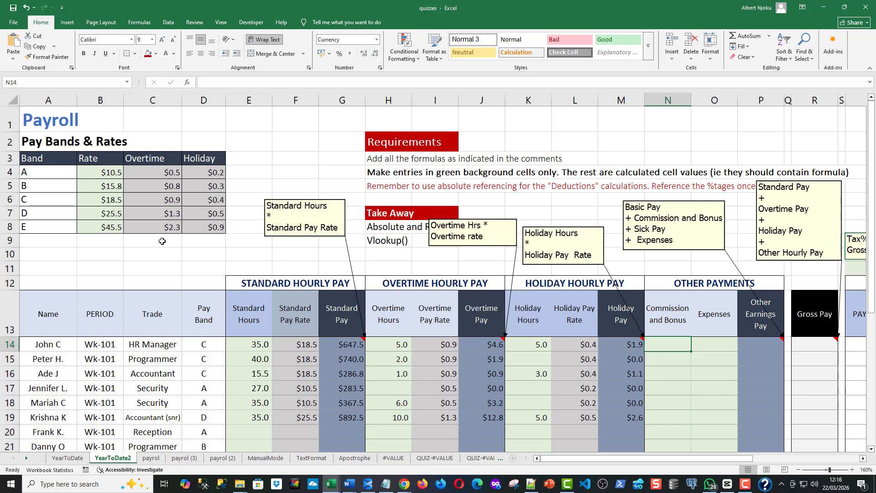
pyautogui.write('50')
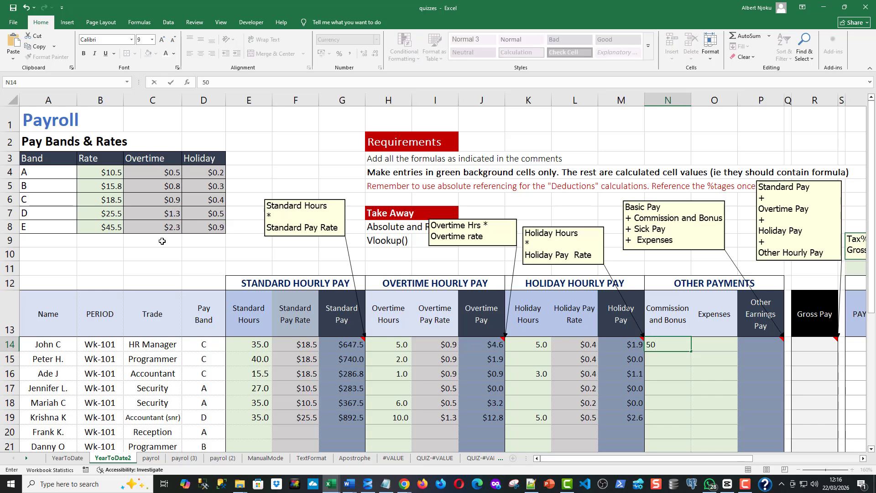
pyautogui.press('Tab')
pyautogui.write('10')
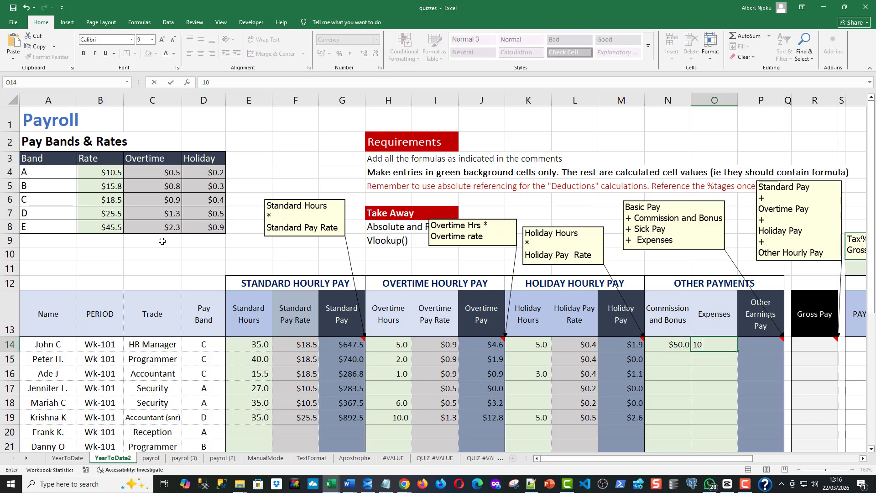
pyautogui.press('Return')
# Step: Enter a Commission and Bonus of 100 in N17 and Expenses of 0 in O17
pyautogui.press('Down')
pyautogui.press('Down')
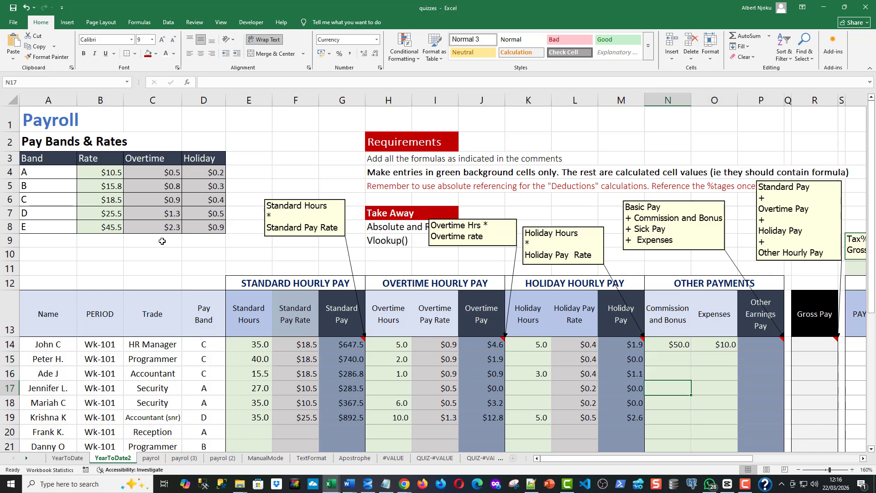
pyautogui.write('100')
pyautogui.press('Return')
pyautogui.press('Up')
pyautogui.press('Right')
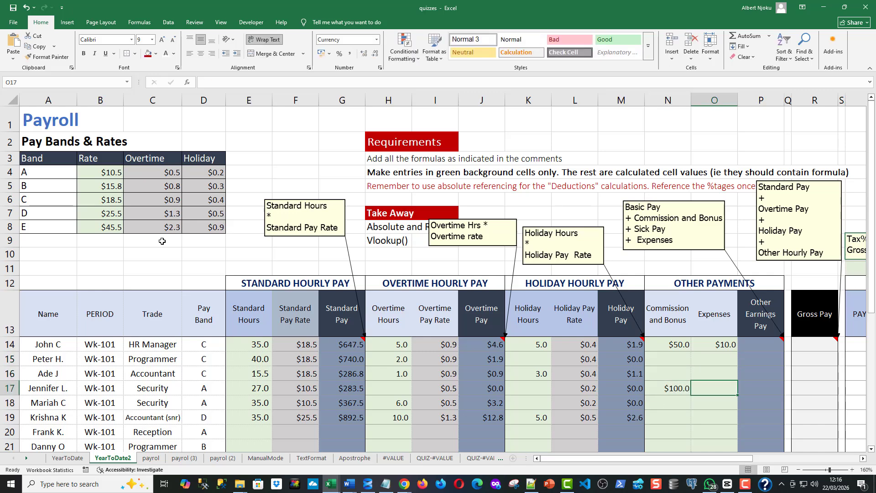
pyautogui.write('0')
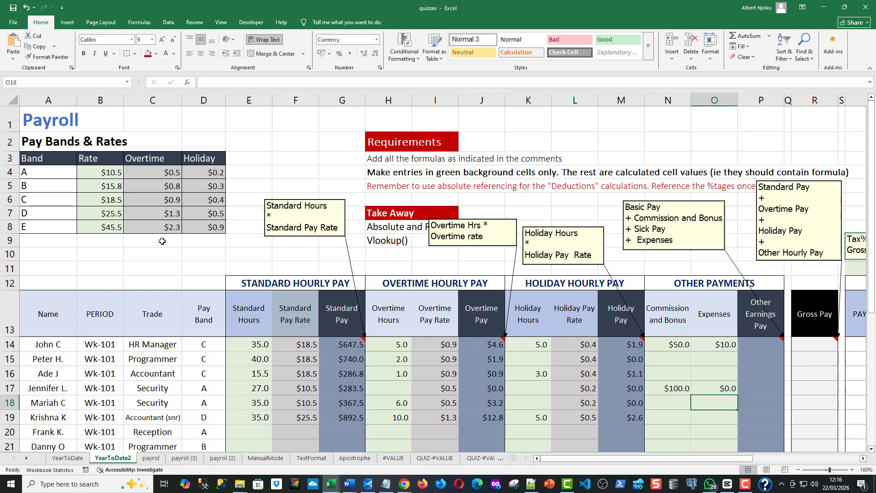
pyautogui.press('Return')
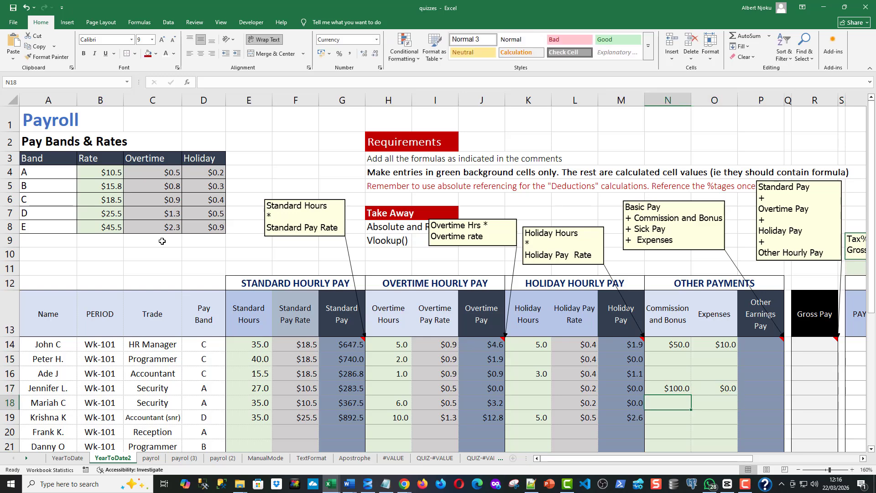
# Step: Enter a Commission and Bonus of 25 in N18 and Expenses of 6 in O18
pyautogui.write('25')
pyautogui.press('Tab')
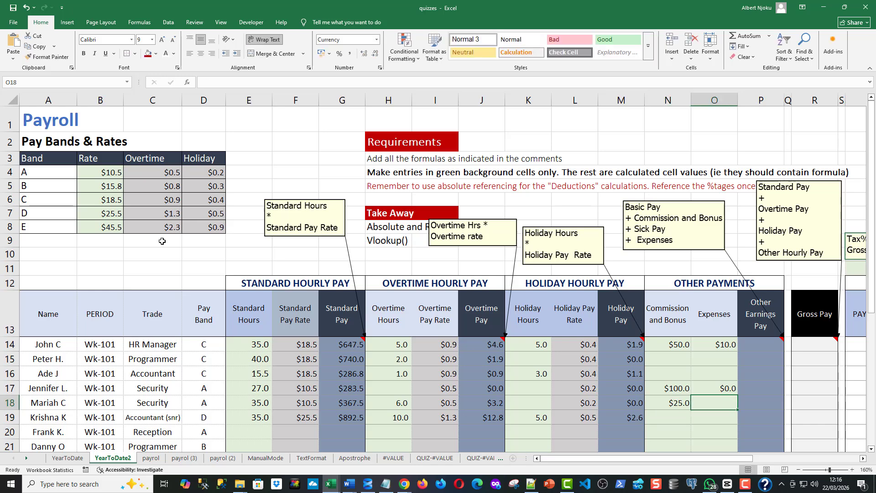
pyautogui.write('6')
pyautogui.press('Return')
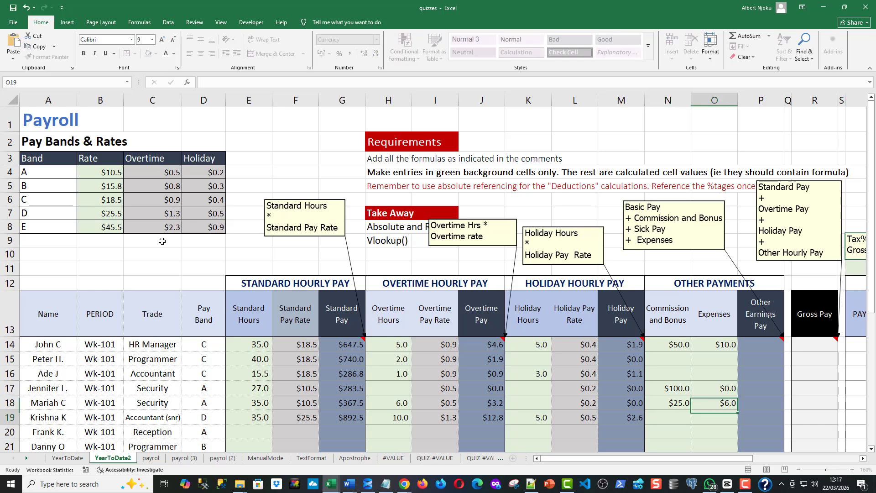
# Step: Calculate Other Earnings Pay in P14 with =SUM(N14:O14) and fill the formula down to P19
pyautogui.click(759, 346)
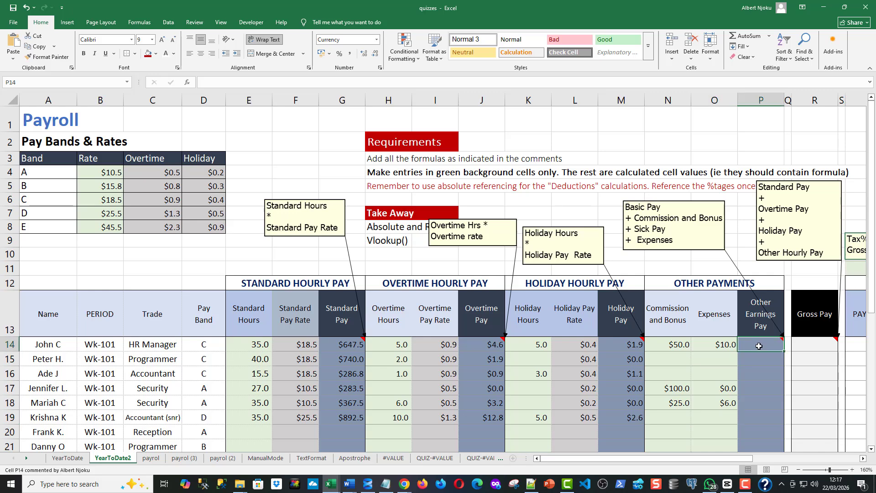
pyautogui.write('=sum(')
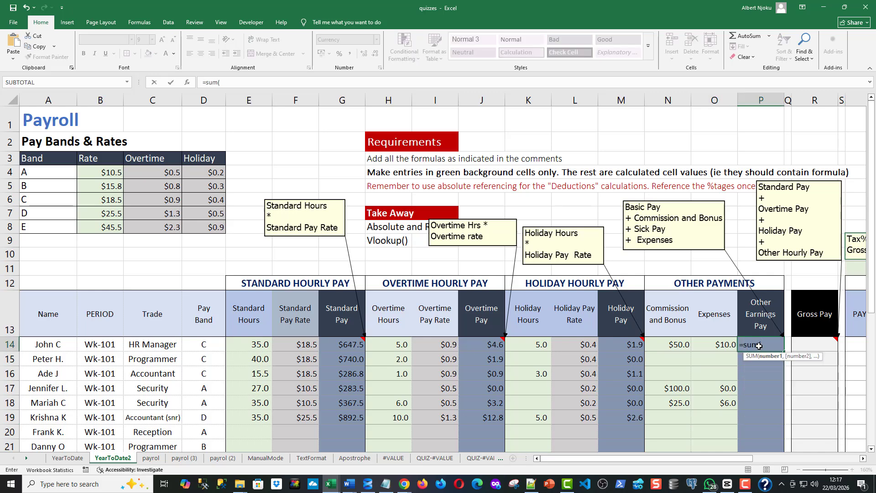
pyautogui.press('Left')
pyautogui.hotkey('shift', 'Left')
pyautogui.hotkey('shift', 'Left')
pyautogui.hotkey('shift', 'Right')
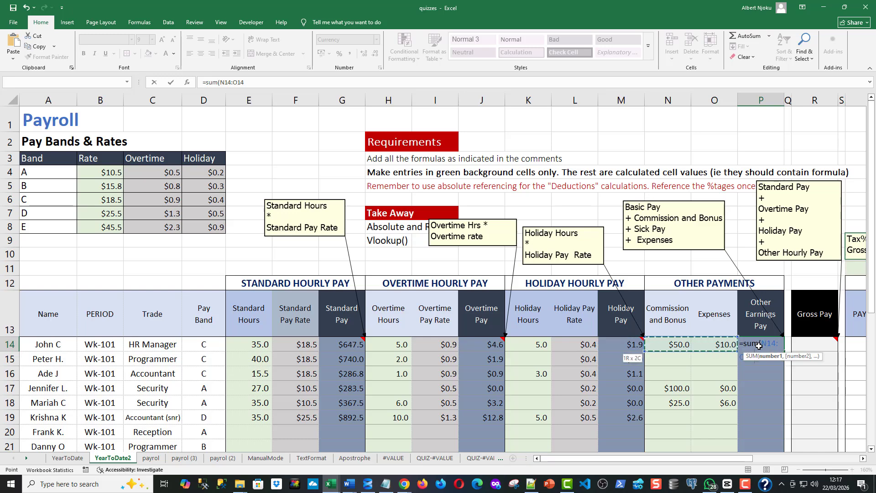
pyautogui.hotkey('ctrl', 'Return')
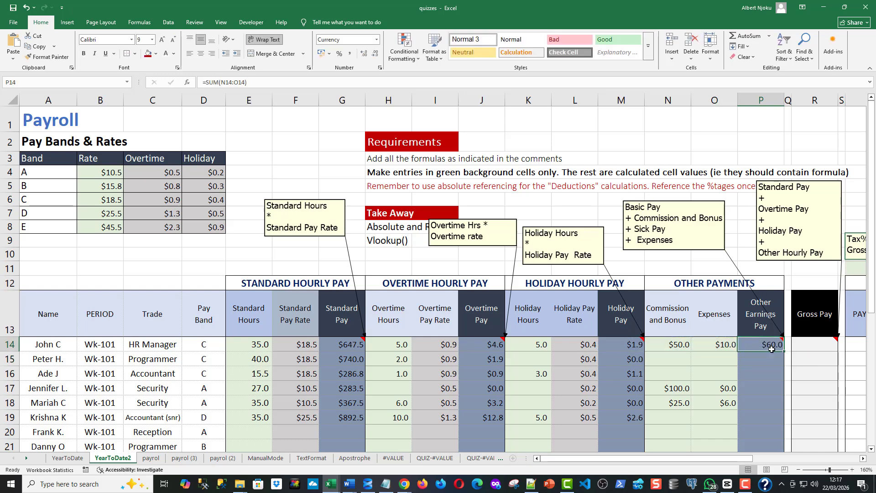
pyautogui.moveTo(783, 353); pyautogui.dragTo(780, 424)
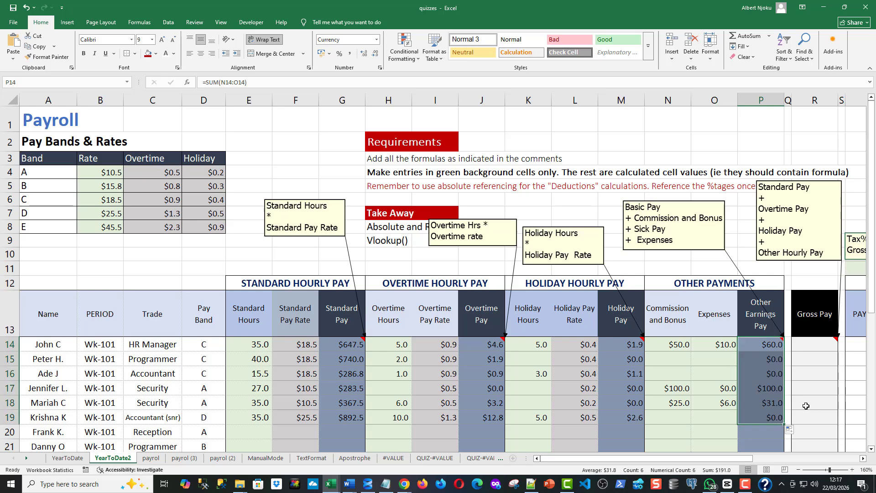
# Step: Move the Gross Pay comment box slightly up so it sits clear of the Tax% comment
pyautogui.click(813, 345)
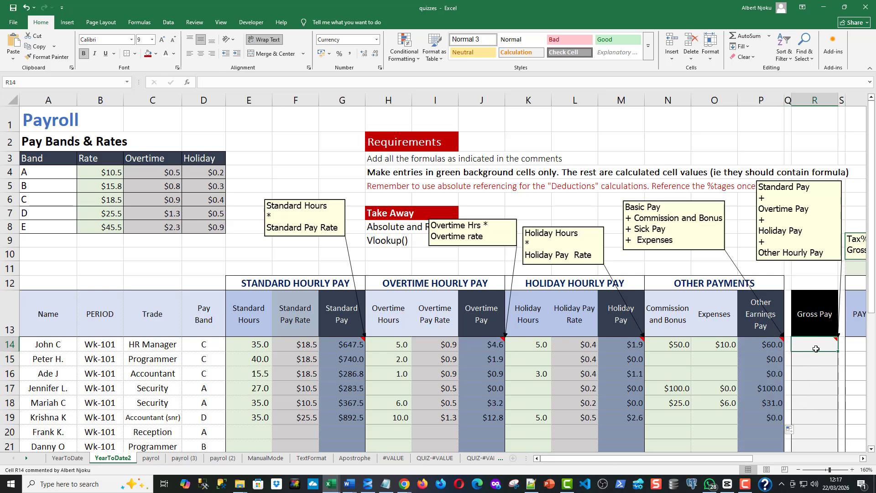
pyautogui.press('Right')
pyautogui.press('Right')
pyautogui.press('Right')
pyautogui.press('Right')
pyautogui.press('Left')
pyautogui.press('Left')
pyautogui.press('Left')
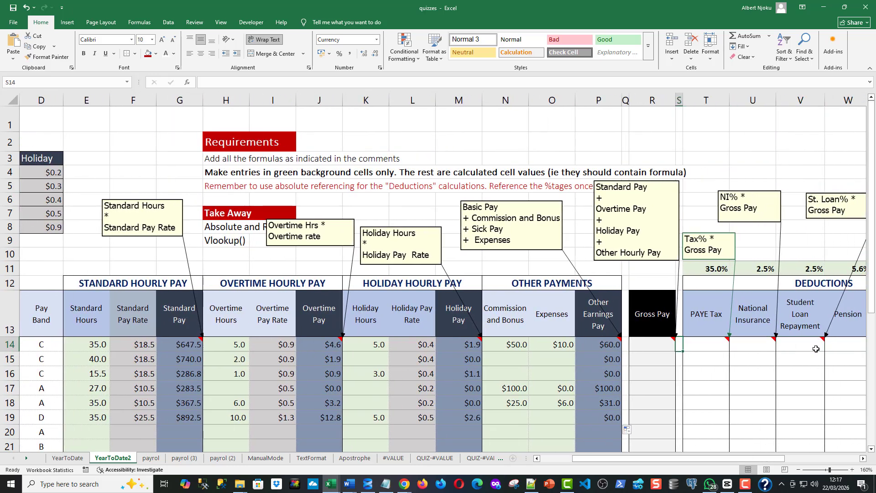
pyautogui.press('Left')
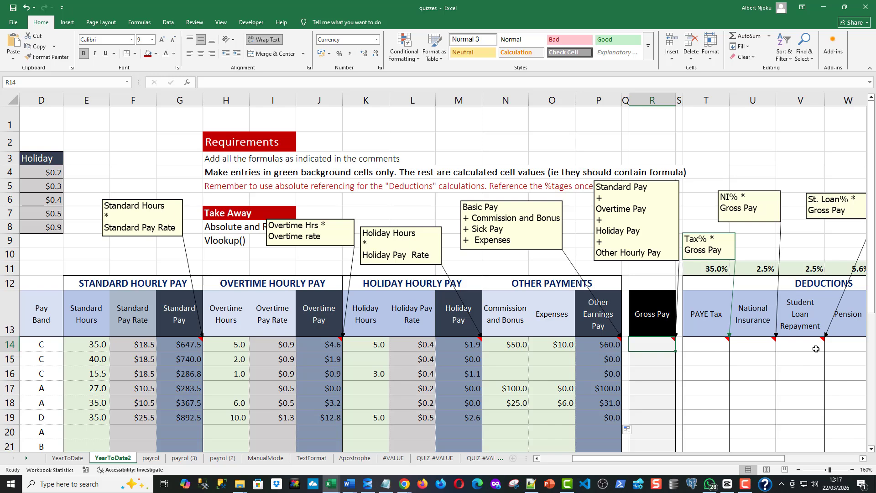
pyautogui.moveTo(678, 213); pyautogui.dragTo(681, 196)
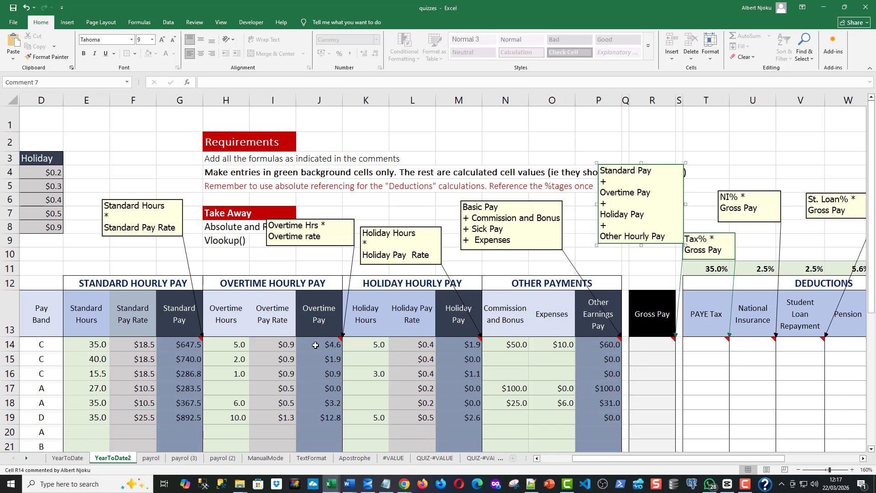
# Step: Calculate Gross Pay in R14 with =G14+J14+M14+P14 and fill the formula down to R19
pyautogui.moveTo(90, 345); pyautogui.dragTo(566, 345)
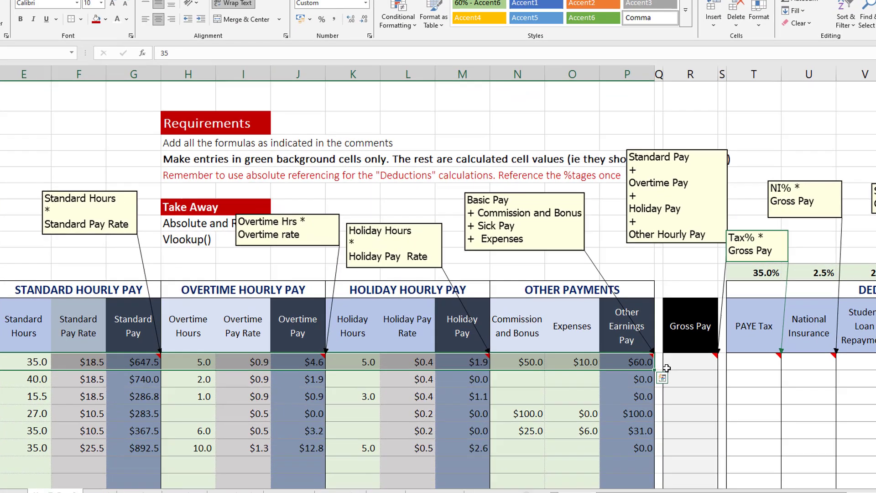
pyautogui.click(652, 344)
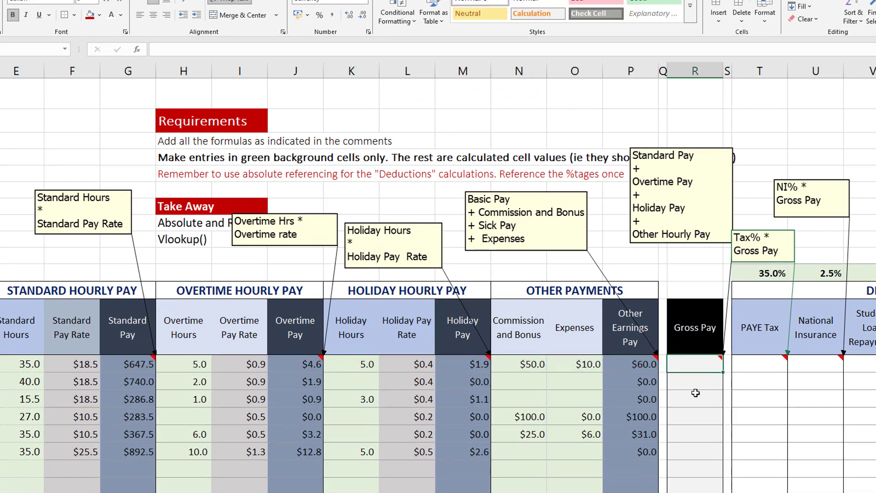
pyautogui.write('=')
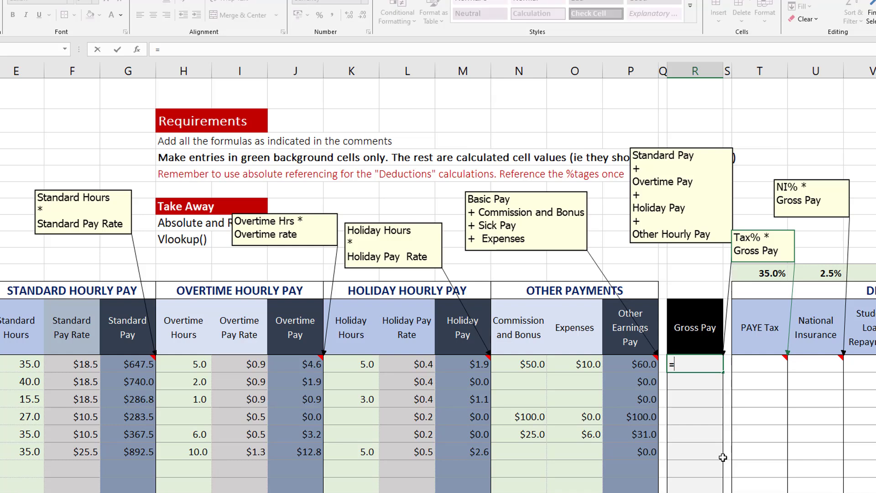
pyautogui.click(130, 364)
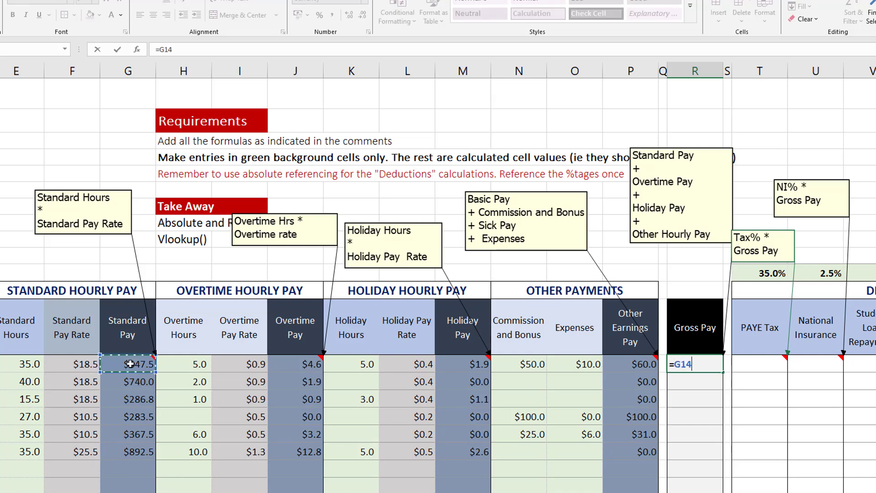
pyautogui.write('+')
pyautogui.click(297, 361)
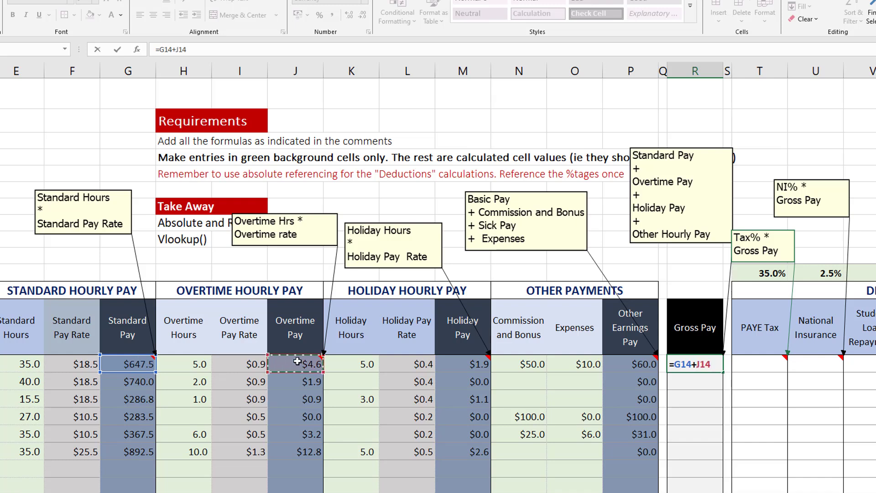
pyautogui.write('+')
pyautogui.click(456, 363)
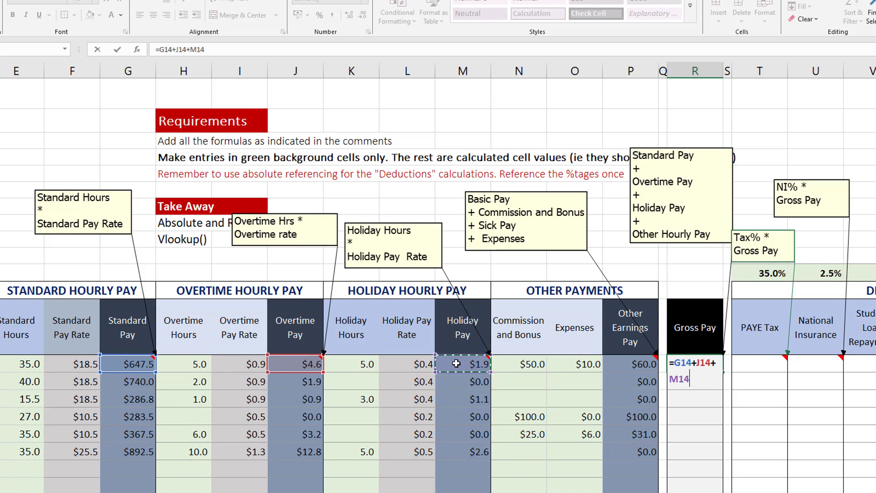
pyautogui.write('+')
pyautogui.click(624, 365)
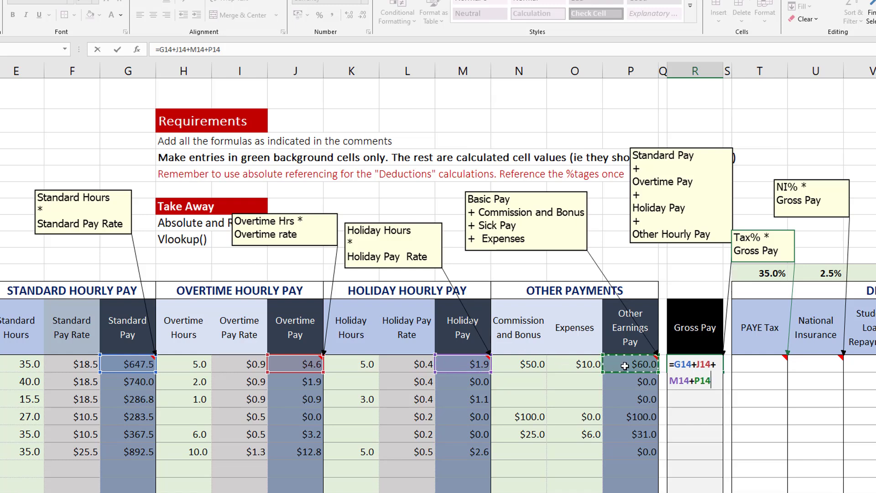
pyautogui.press('Return')
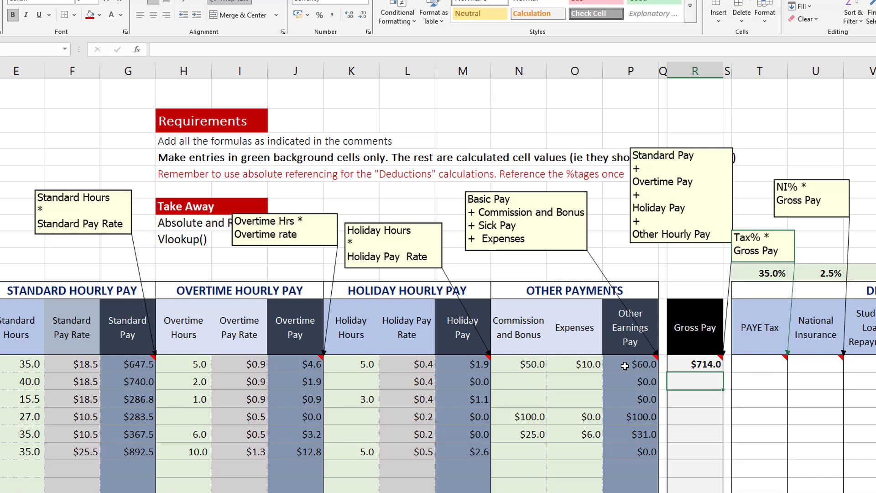
pyautogui.press('Up')
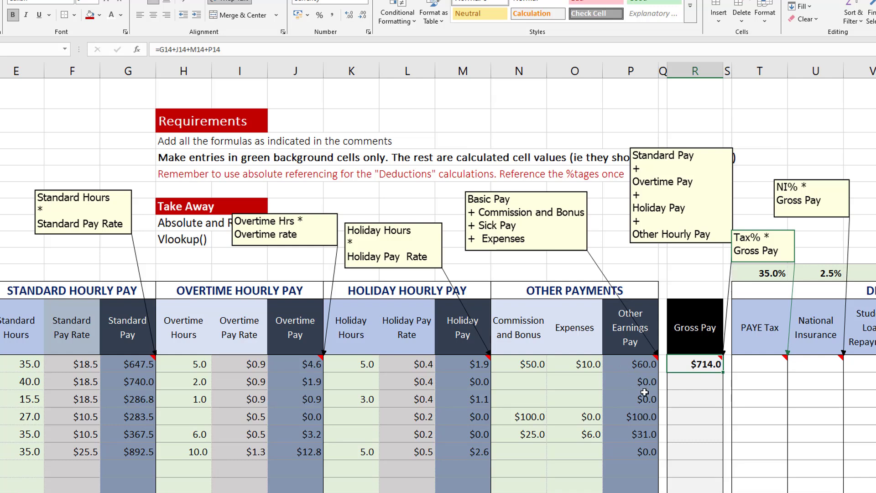
pyautogui.moveTo(721, 374); pyautogui.dragTo(714, 446)
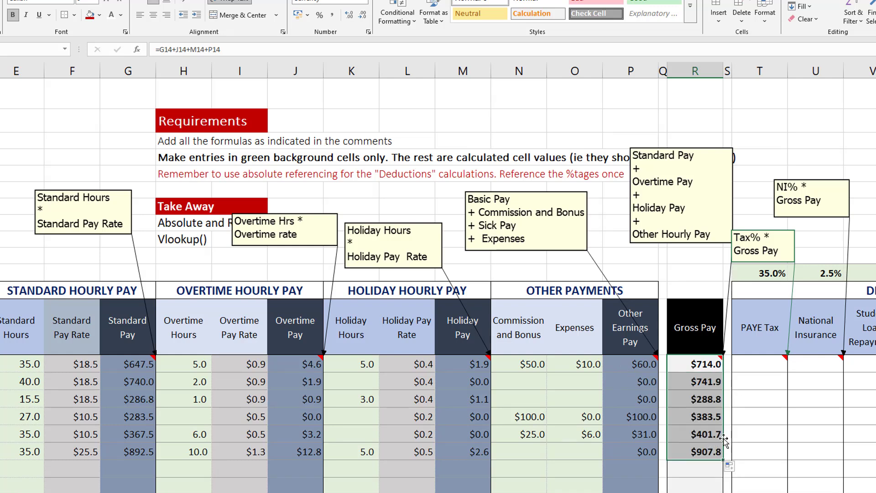
# Step: Examine the deduction columns beside Gross Pay, from PAYE Tax to Union Fees, and their comments
pyautogui.click(703, 364)
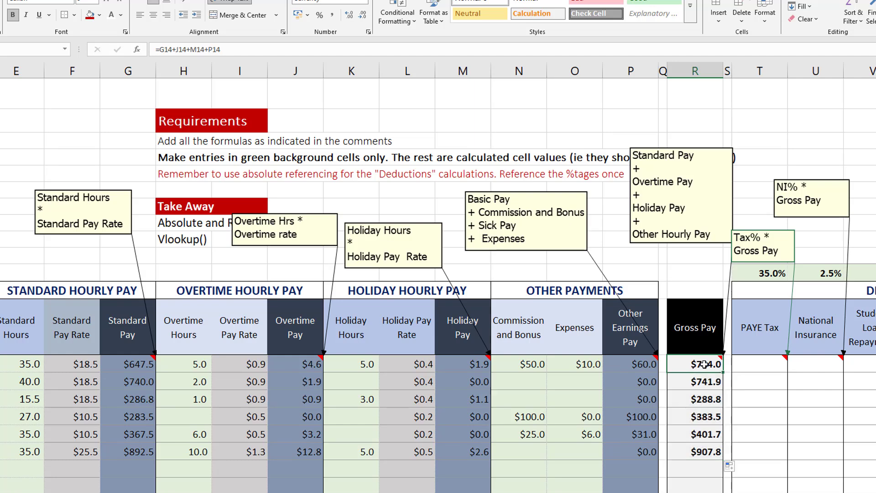
pyautogui.press('Right')
pyautogui.press('Right')
pyautogui.press('Right')
pyautogui.press('Right')
pyautogui.press('Right')
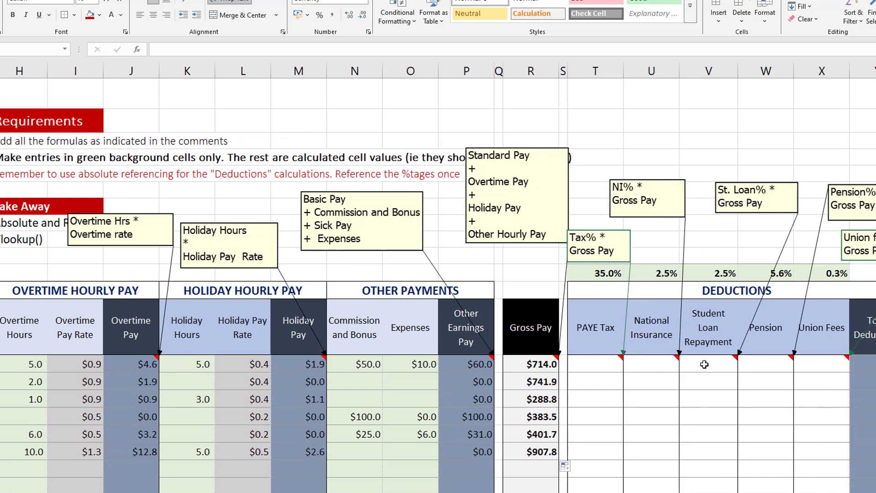
pyautogui.press('Left')
pyautogui.press('Left')
pyautogui.press('Left')
pyautogui.press('Left')
pyautogui.press('Left')
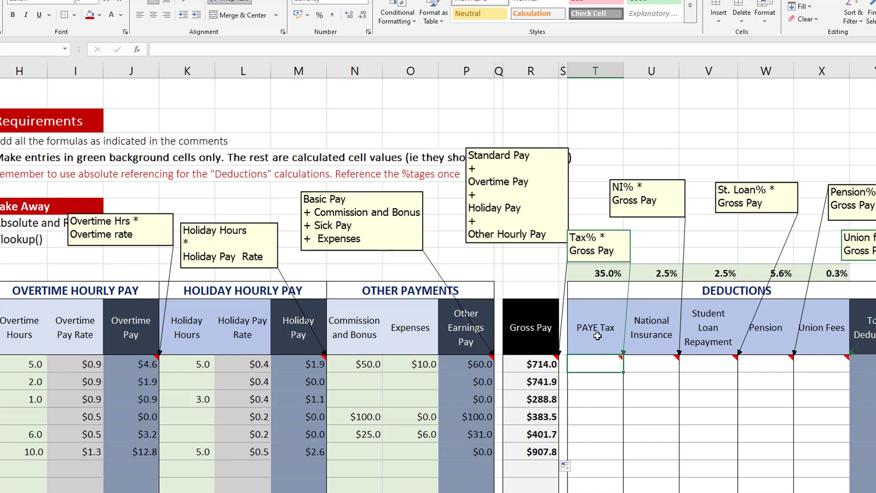
# Step: Examine the deduction percentages in T11:X11 against their headings and the first employee's deduction cells
pyautogui.click(605, 273)
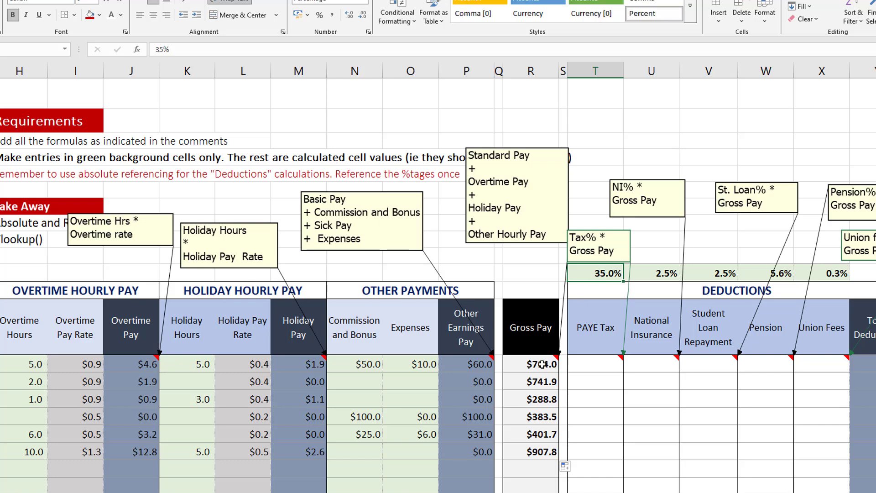
pyautogui.click(605, 326)
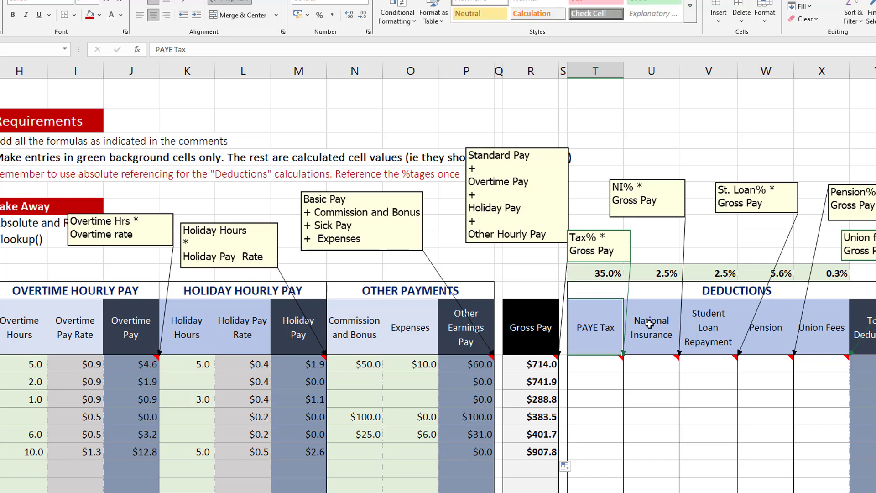
pyautogui.click(678, 324)
pyautogui.click(724, 322)
pyautogui.click(805, 322)
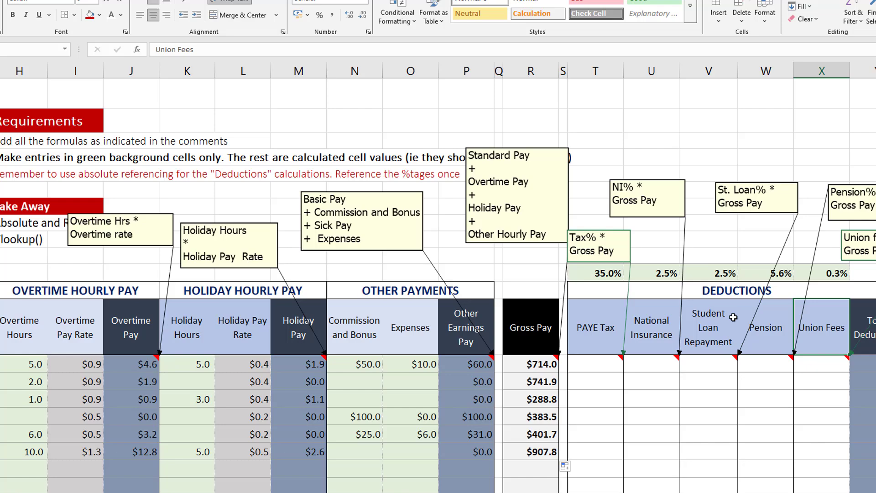
pyautogui.click(594, 271)
pyautogui.moveTo(594, 271); pyautogui.dragTo(820, 269)
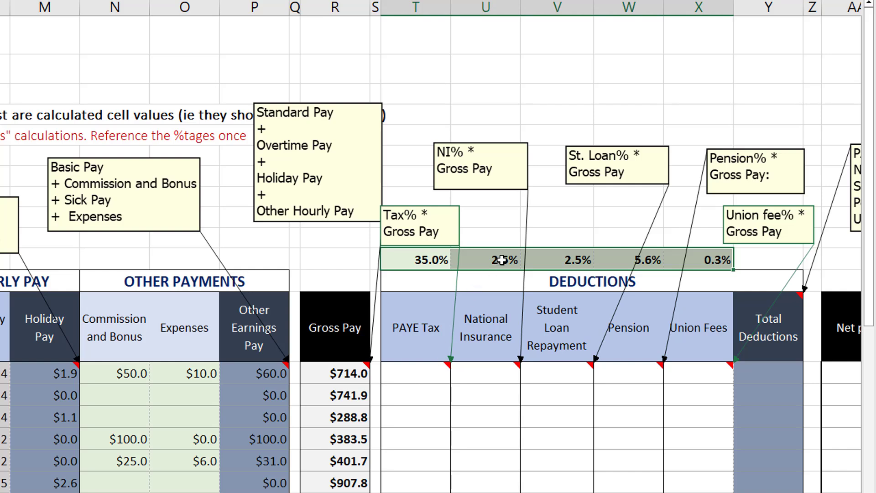
pyautogui.click(479, 372)
pyautogui.click(554, 373)
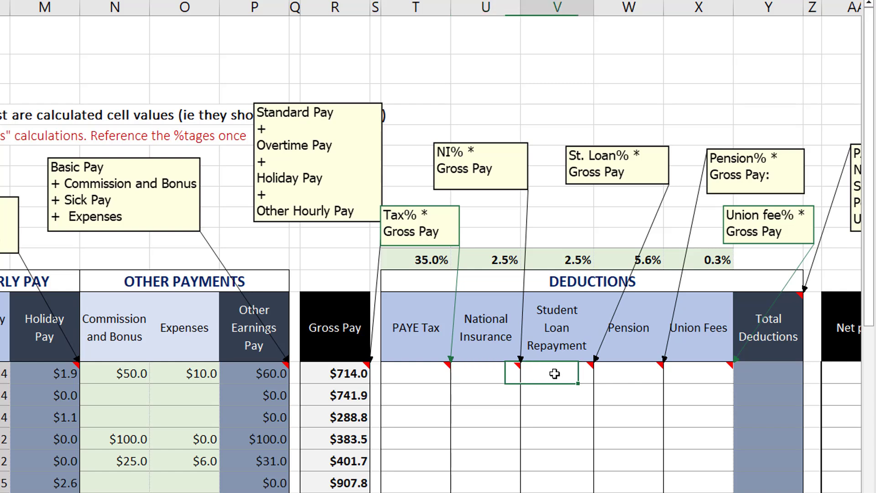
pyautogui.click(618, 369)
# Step: Enter =R14*T11 as the PAYE Tax formula in T14 and fill it down to T19
pyautogui.click(406, 377)
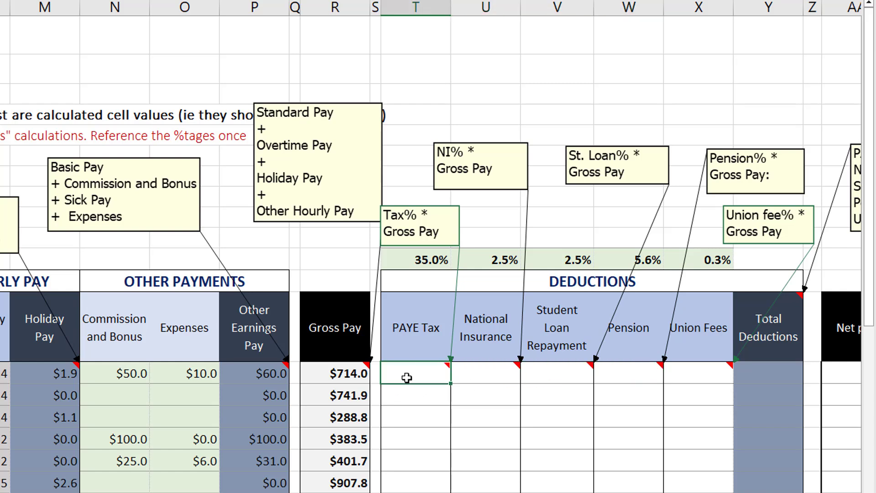
pyautogui.write('=')
pyautogui.press('Left')
pyautogui.press('Left')
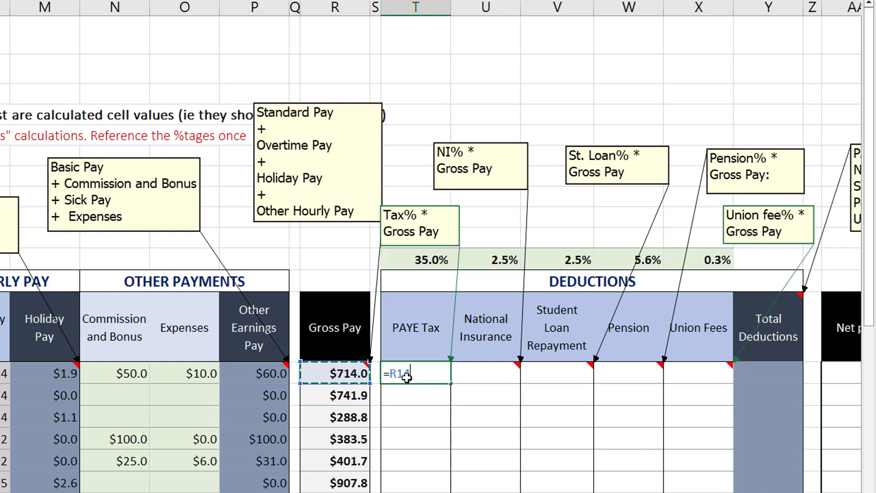
pyautogui.write('*')
pyautogui.click(431, 259)
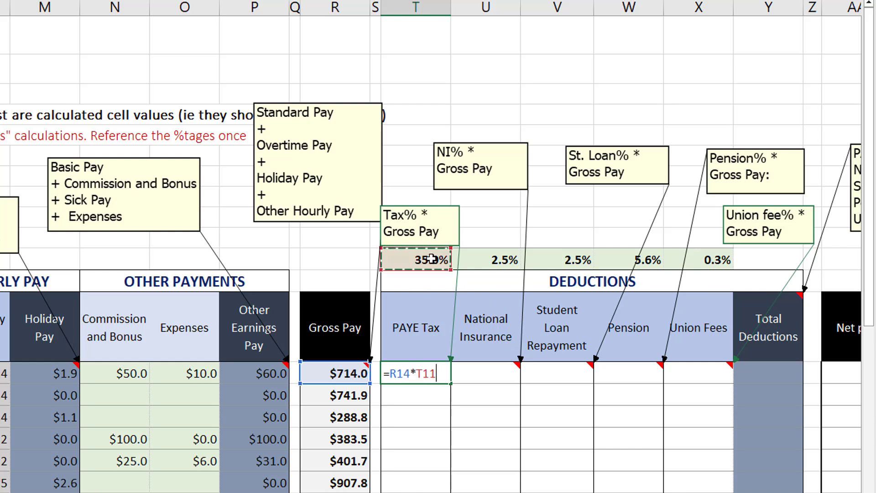
pyautogui.press('Return')
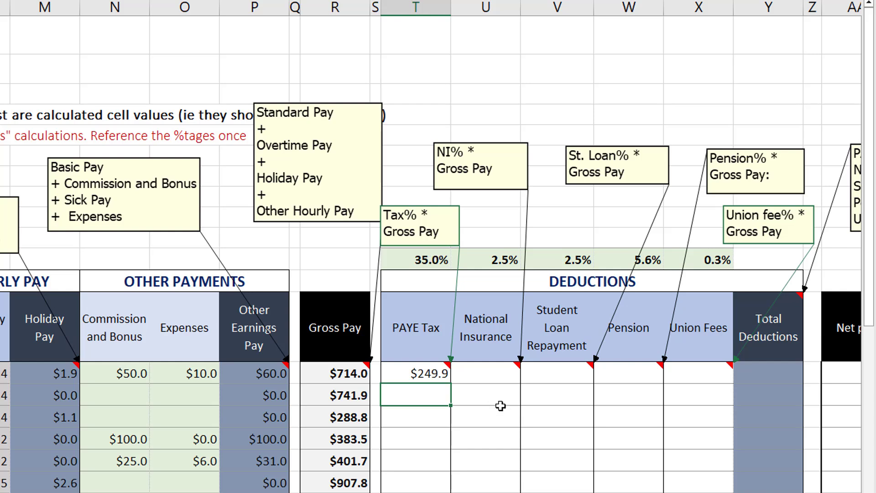
pyautogui.click(433, 375)
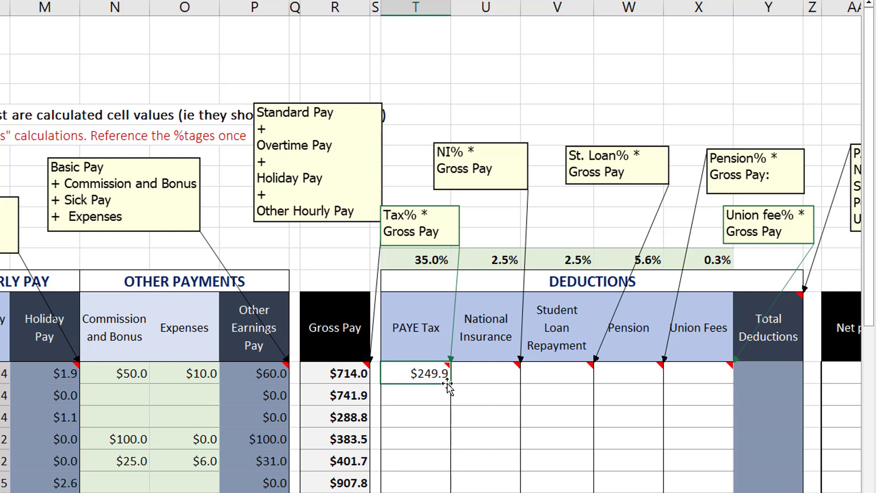
pyautogui.moveTo(450, 383); pyautogui.dragTo(436, 484)
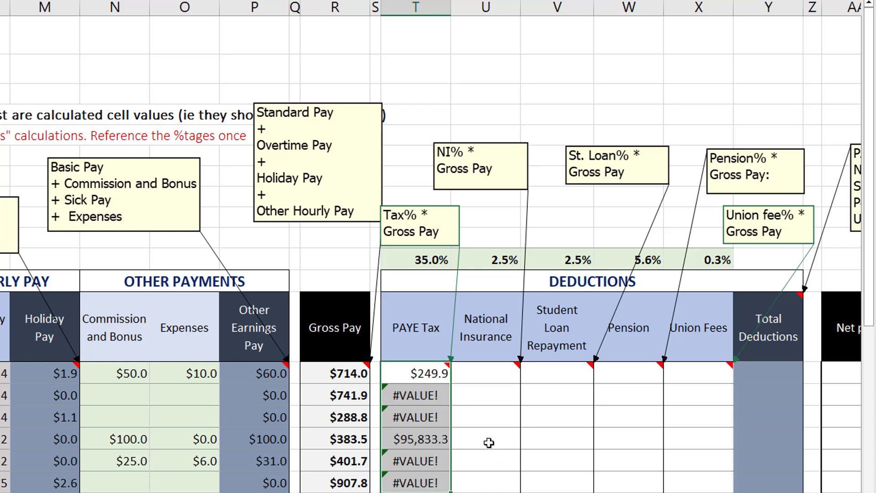
# Step: Inspect the copied PAYE Tax formula in T15 to see which cells it references
pyautogui.click(426, 395)
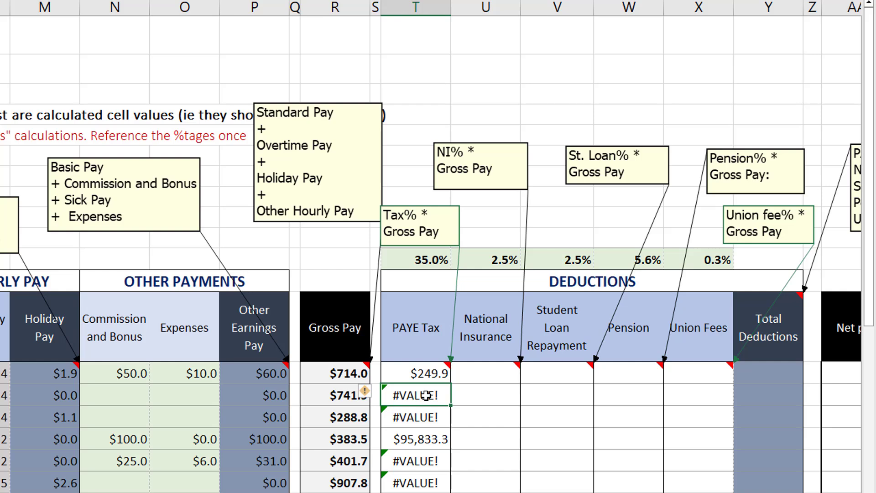
pyautogui.doubleClick(426, 395)
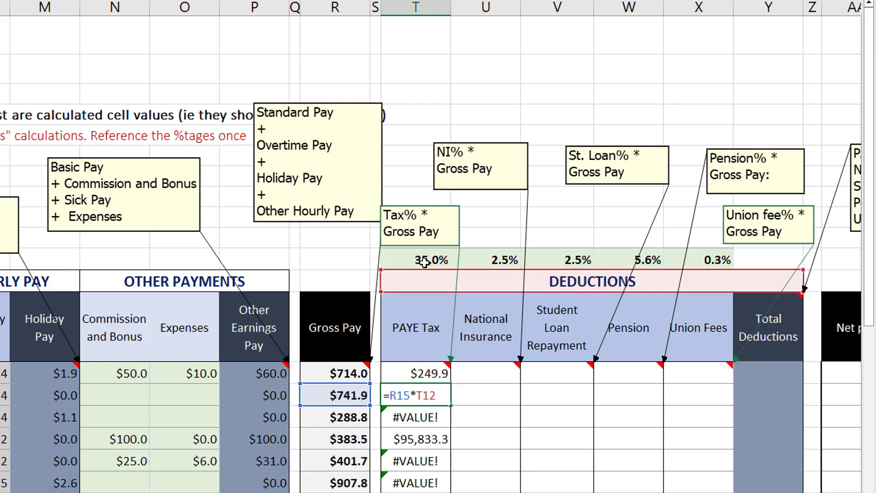
pyautogui.press('Return')
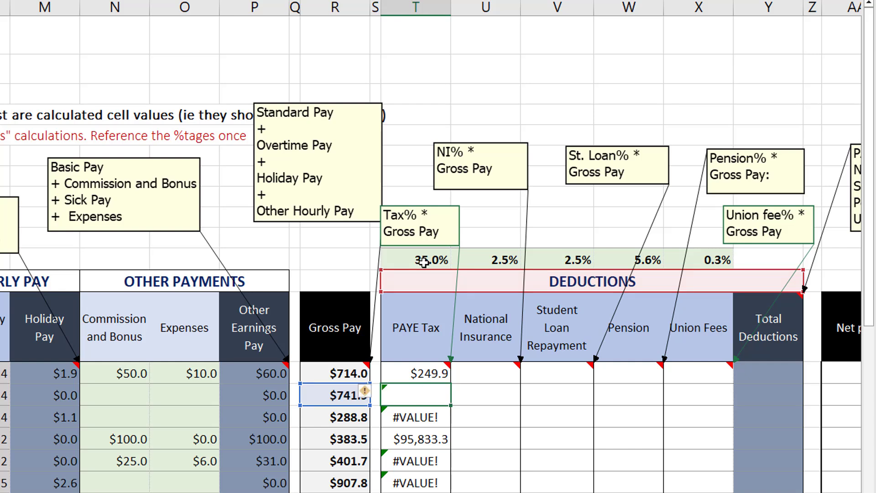
# Step: Make the tax percentage reference absolute in T14, giving =R14*$T$11, and fill the formula down to T19
pyautogui.click(416, 372)
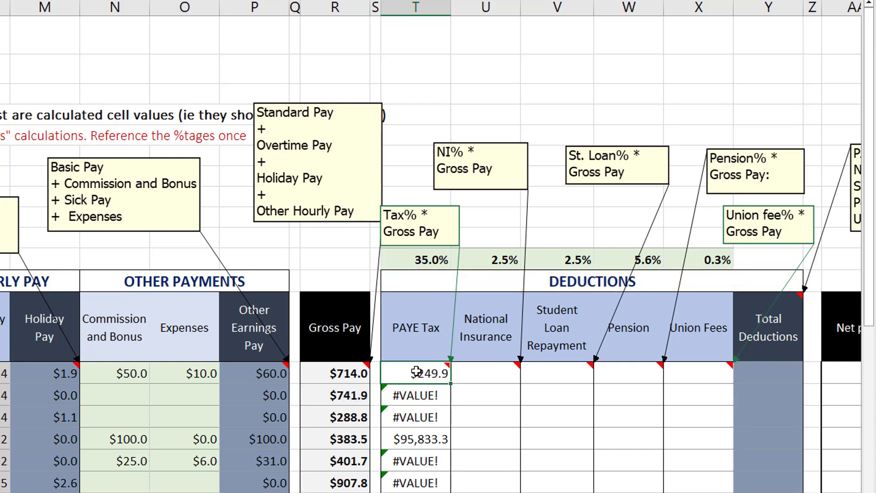
pyautogui.doubleClick(416, 372)
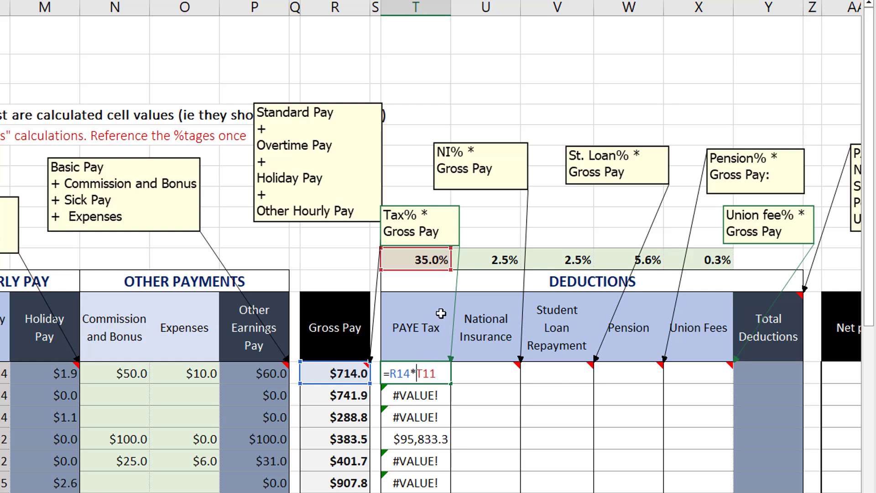
pyautogui.click(425, 374)
pyautogui.press('F4')
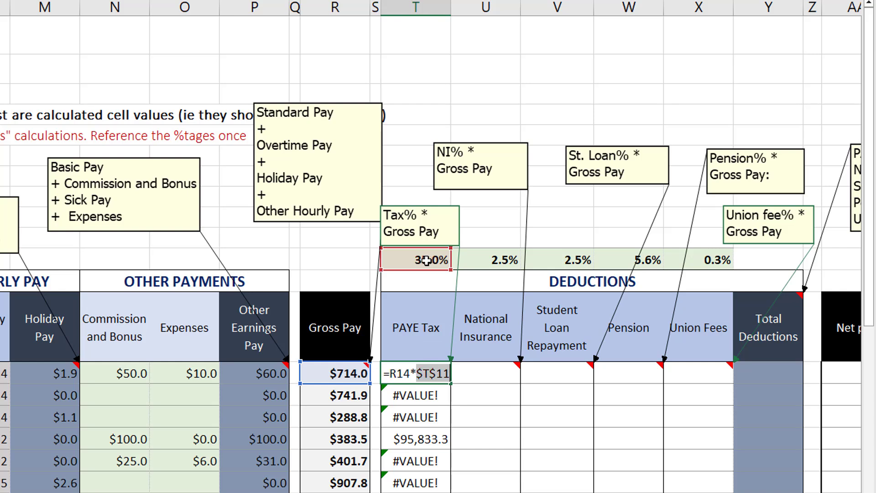
pyautogui.press('Return')
pyautogui.moveTo(445, 372); pyautogui.dragTo(445, 394)
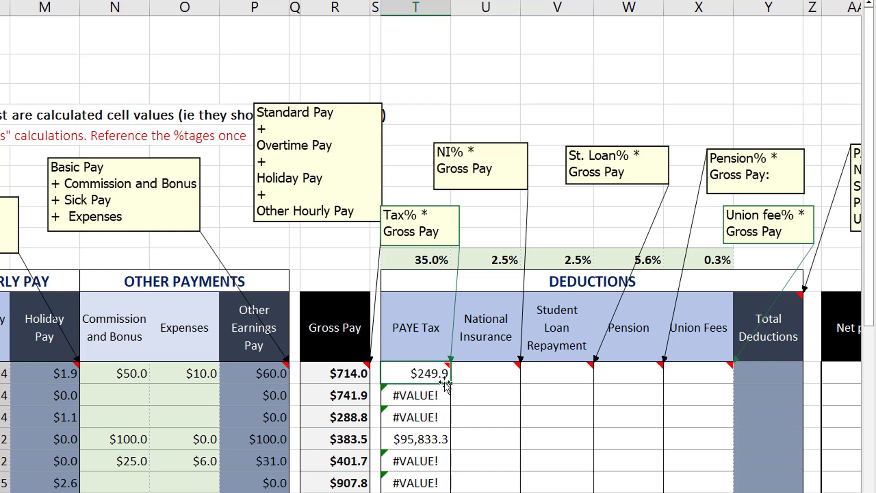
pyautogui.moveTo(445, 439); pyautogui.dragTo(442, 490)
pyautogui.click(471, 461)
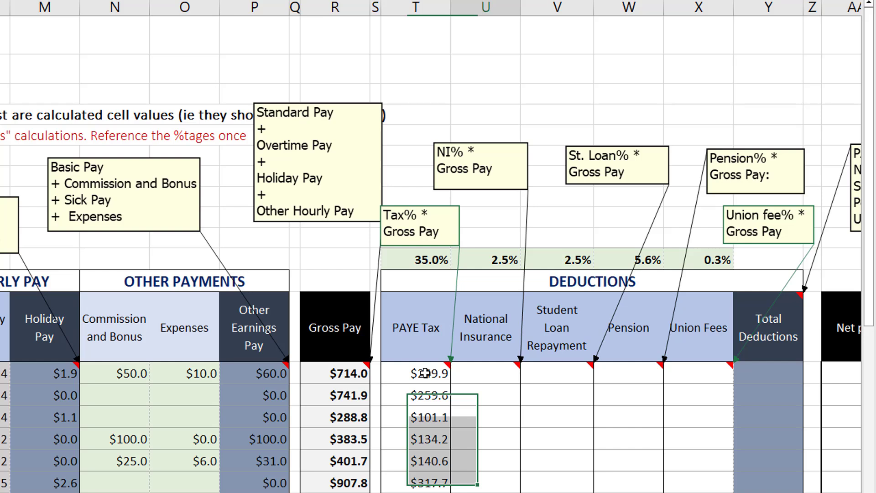
# Step: Check the cell references in the copied PAYE Tax formulas in T17 and T19
pyautogui.moveTo(424, 374); pyautogui.dragTo(424, 373)
pyautogui.click(425, 438)
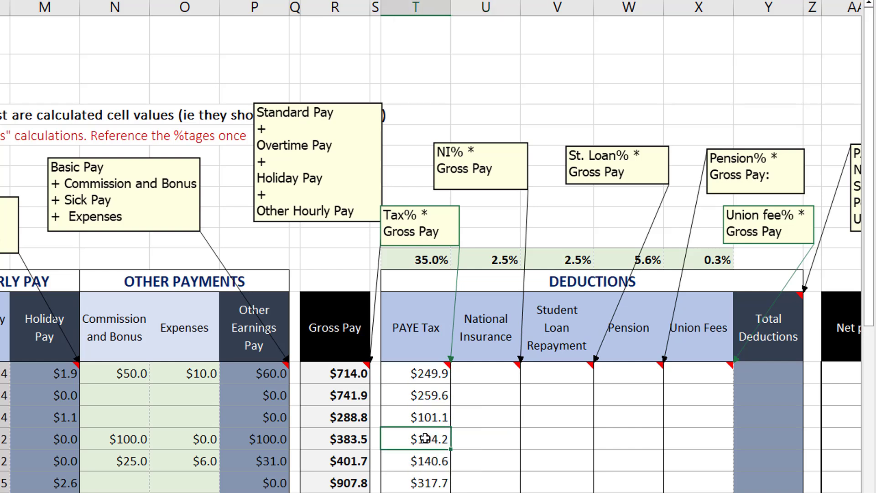
pyautogui.doubleClick(424, 439)
pyautogui.press('Escape')
pyautogui.doubleClick(429, 483)
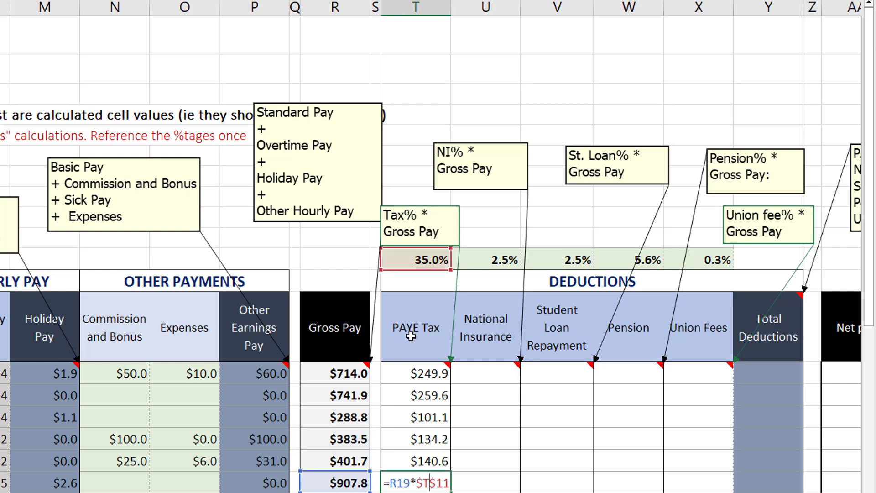
pyautogui.press('Escape')
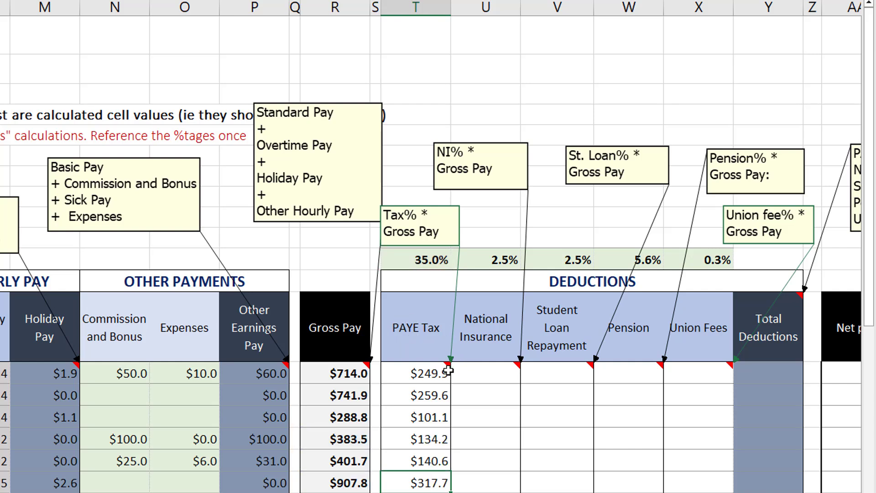
# Step: Try to fill the PAYE Tax formula from T14 across to X14 and inspect the references in U14 and X14
pyautogui.click(433, 373)
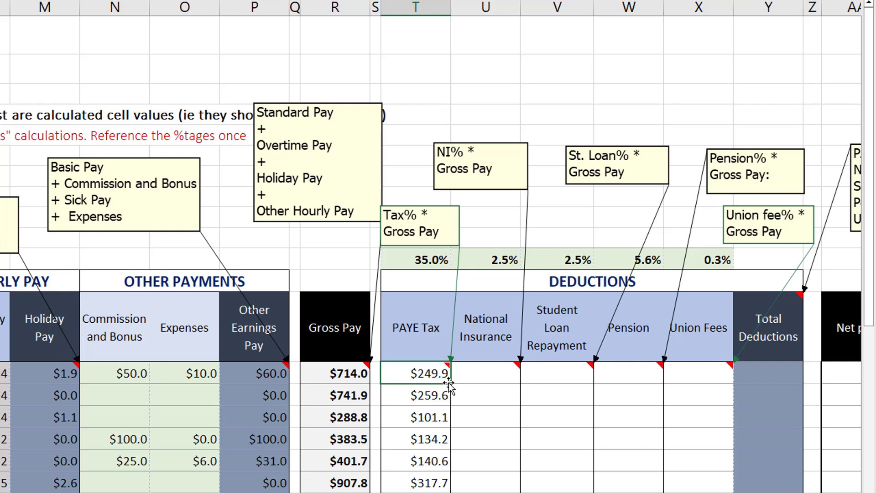
pyautogui.moveTo(450, 383); pyautogui.dragTo(703, 382)
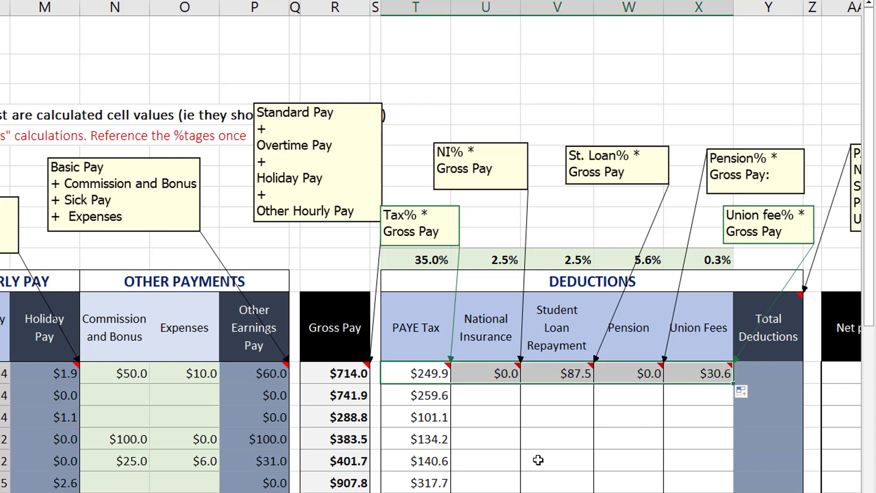
pyautogui.click(491, 374)
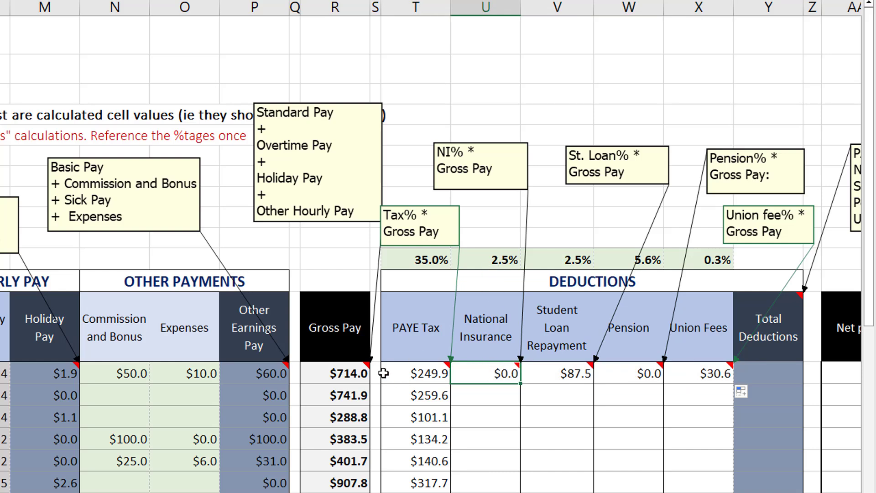
pyautogui.doubleClick(496, 375)
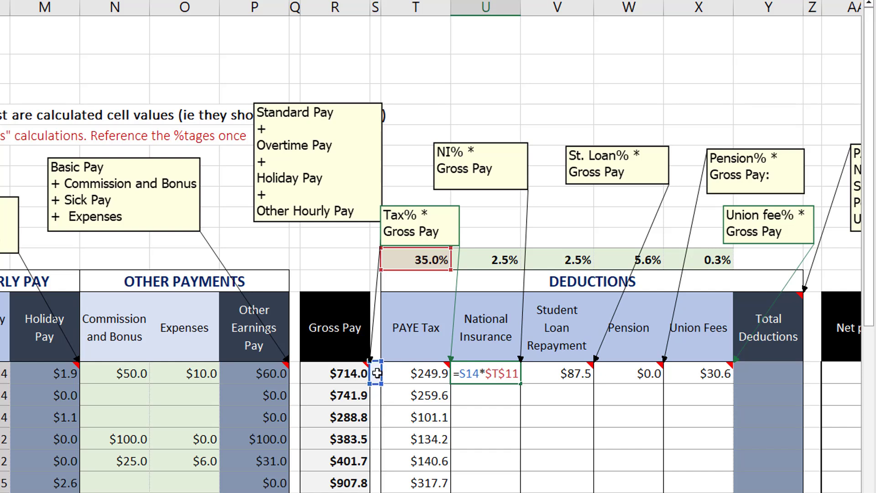
pyautogui.hotkey('ctrl', 'Return')
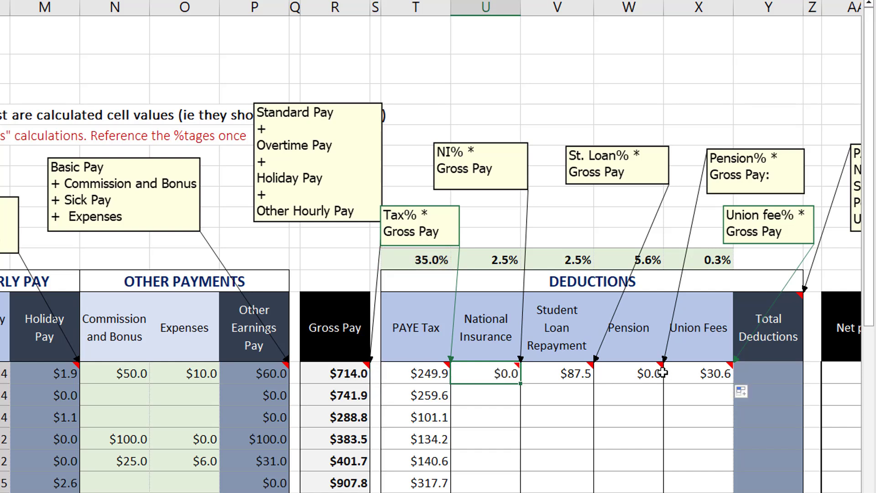
pyautogui.doubleClick(695, 372)
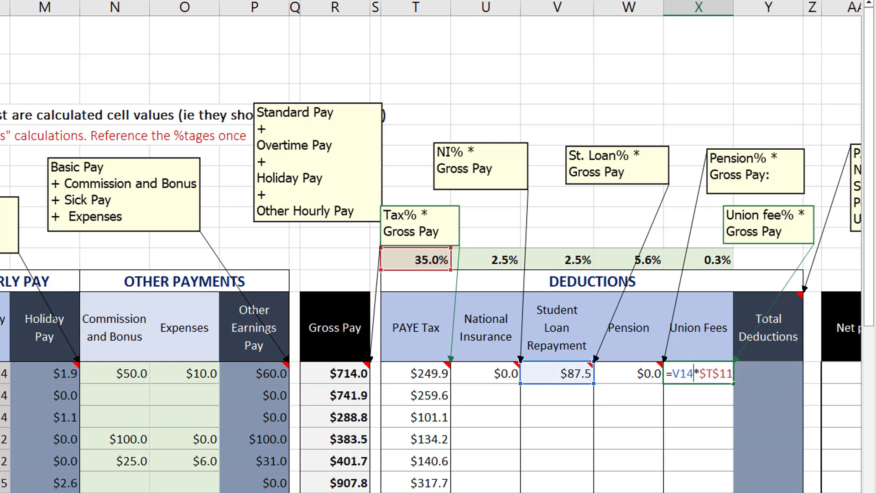
pyautogui.press('Return')
# Step: Change the PAYE Tax formula in T14 to the mixed references =$R14*T$11 and fill it down to T19
pyautogui.click(431, 374)
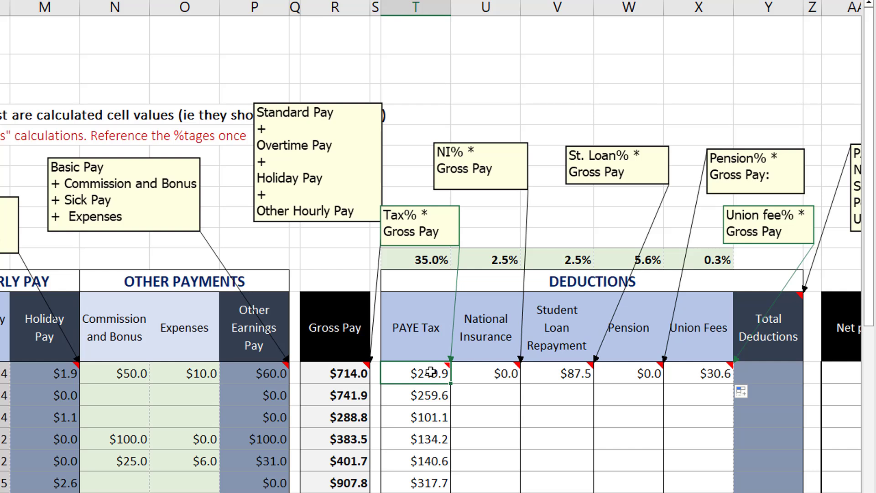
pyautogui.doubleClick(430, 373)
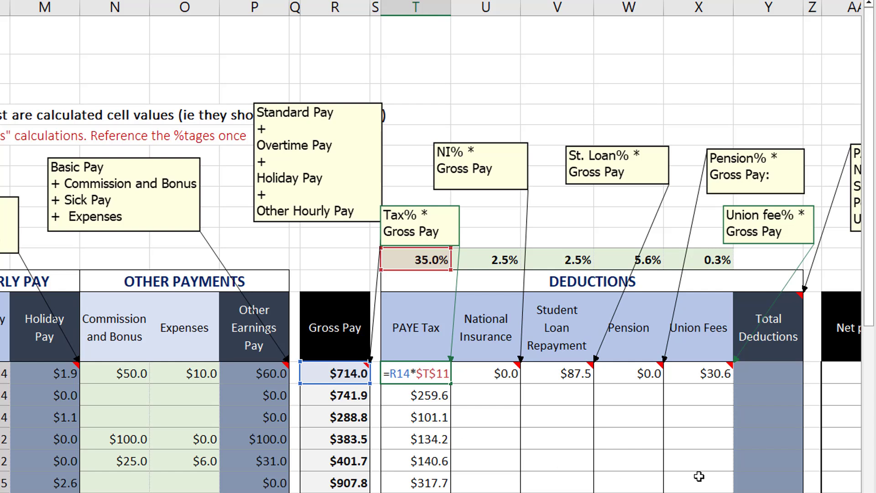
pyautogui.write('$')
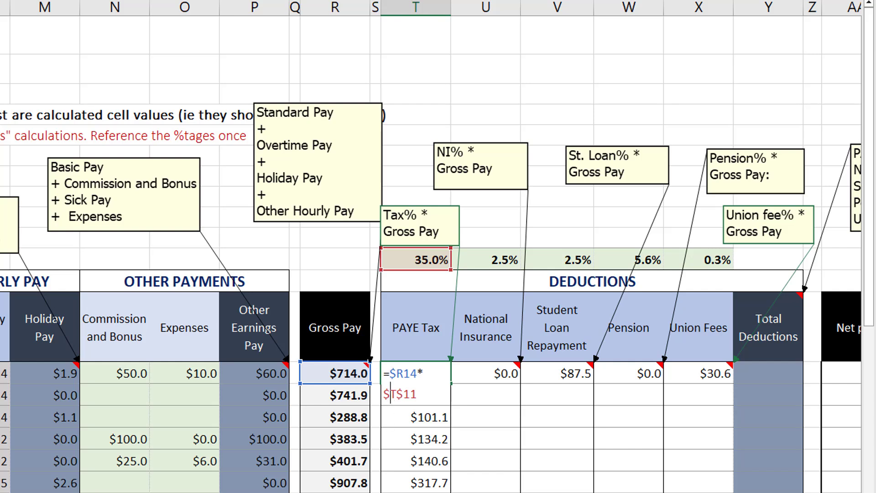
pyautogui.press('BackSpace')
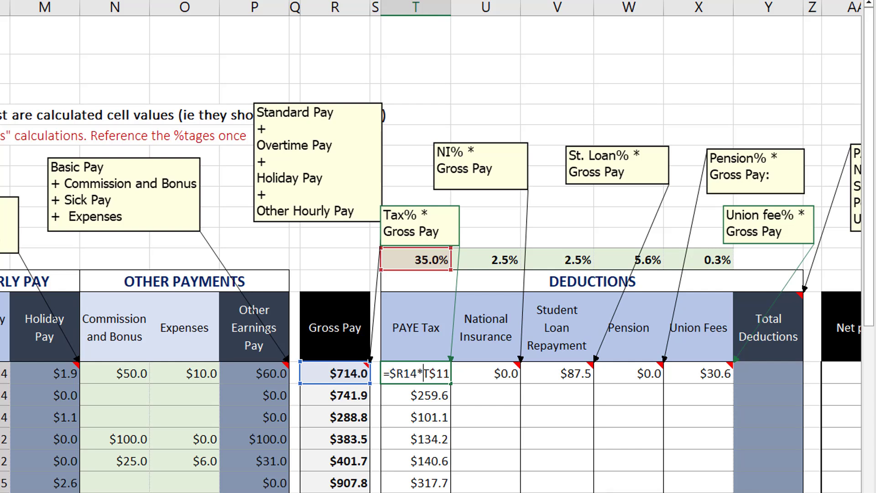
pyautogui.press('Return')
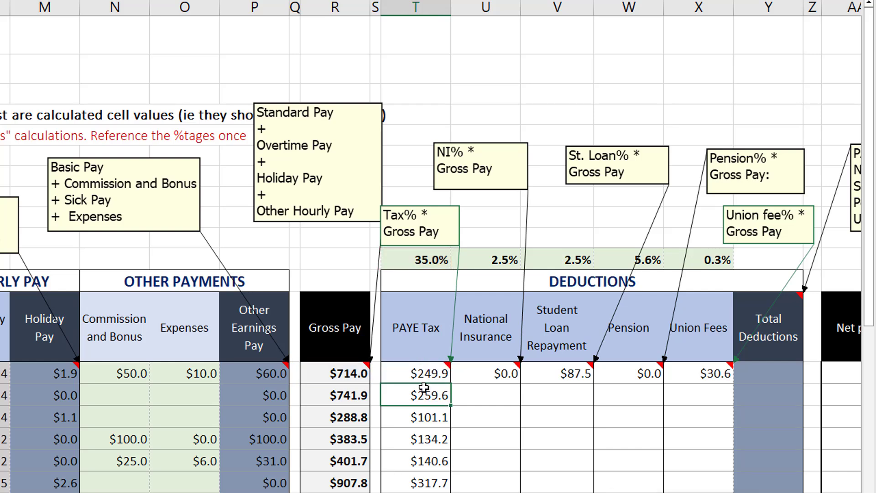
pyautogui.click(420, 372)
pyautogui.moveTo(446, 380); pyautogui.dragTo(444, 486)
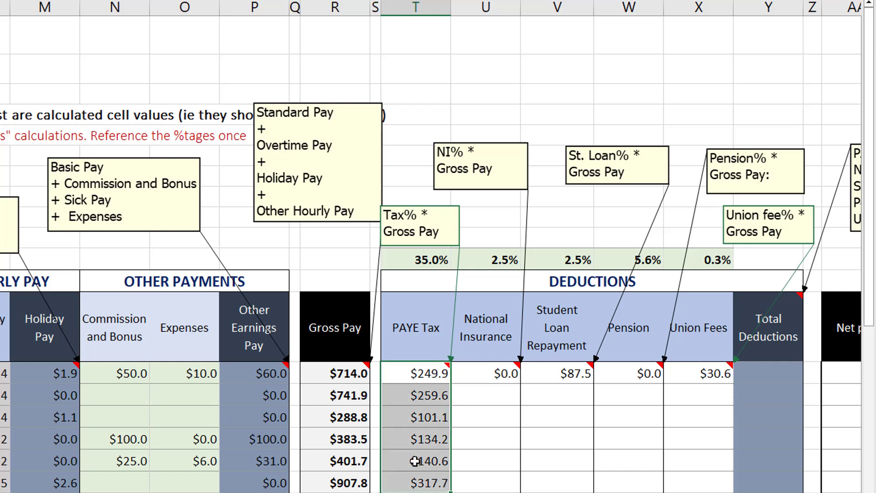
# Step: Check the mixed references in the PAYE Tax formulas in T19 and T16
pyautogui.click(416, 479)
pyautogui.doubleClick(418, 481)
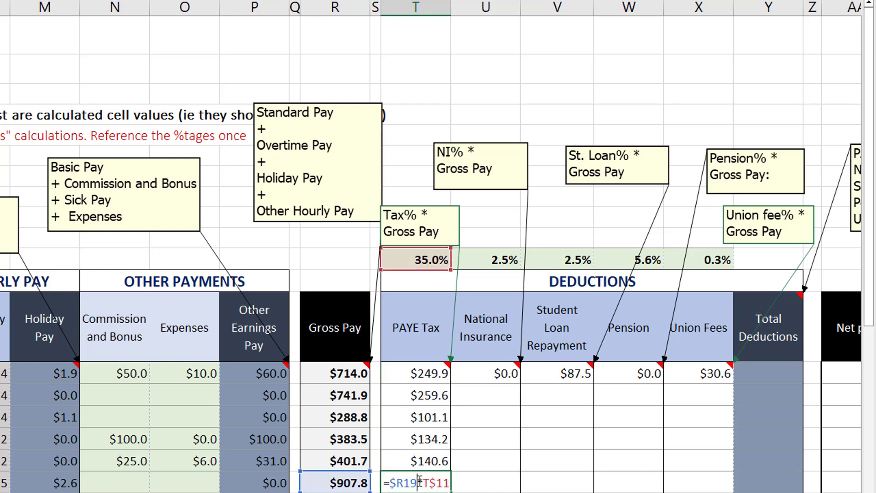
pyautogui.press('Escape')
pyautogui.click(420, 416)
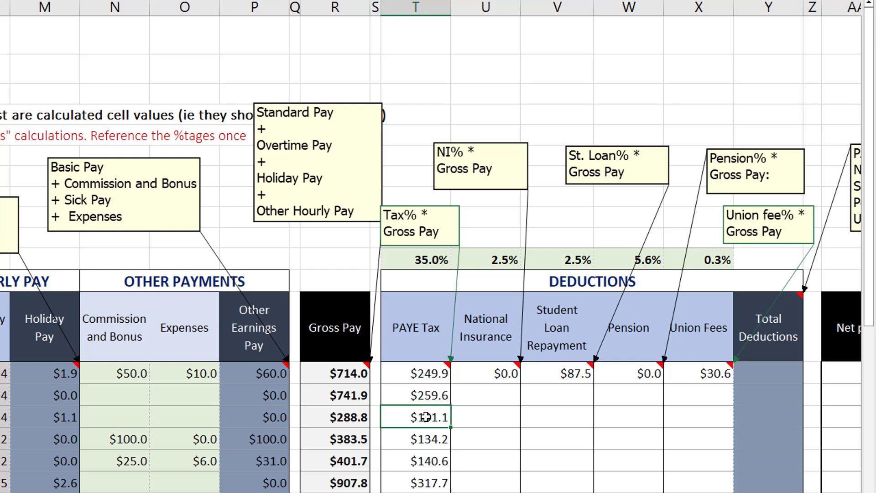
pyautogui.doubleClick(420, 417)
pyautogui.press('Escape')
# Step: Fill the PAYE Tax formula from T14 across to X14 and check the Union Fees formula in X14
pyautogui.click(434, 377)
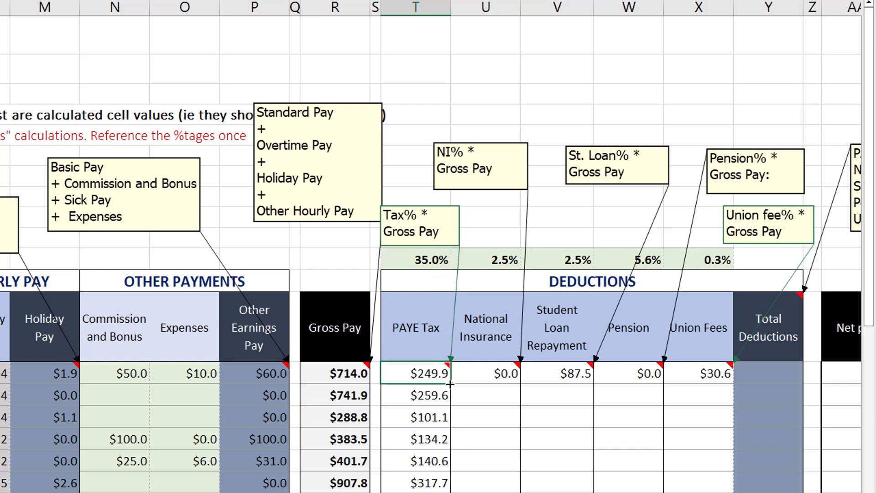
pyautogui.moveTo(449, 384); pyautogui.dragTo(710, 384)
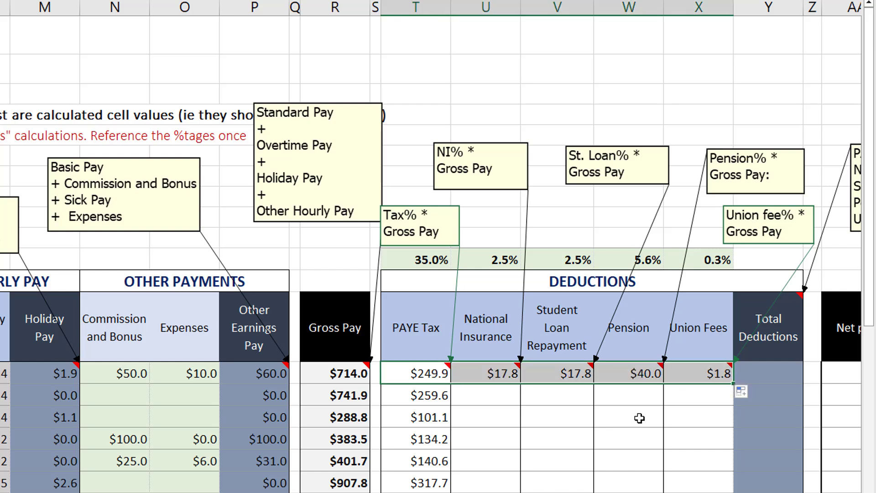
pyautogui.click(695, 371)
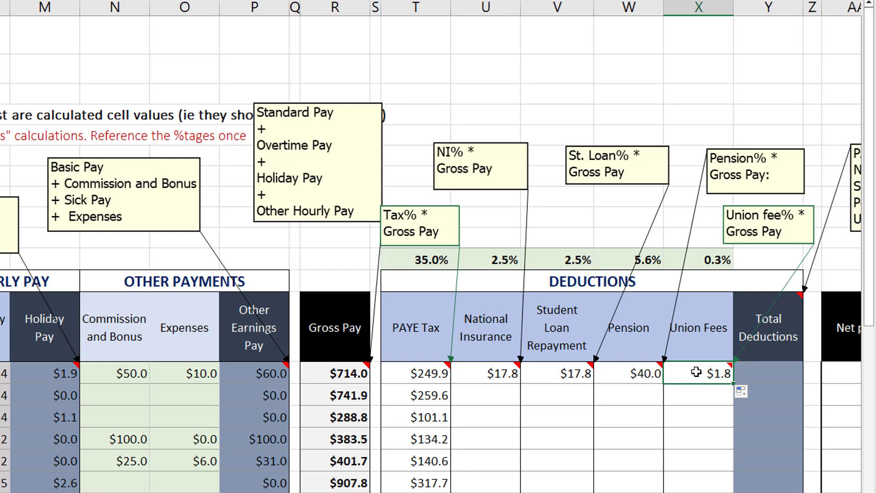
pyautogui.doubleClick(696, 371)
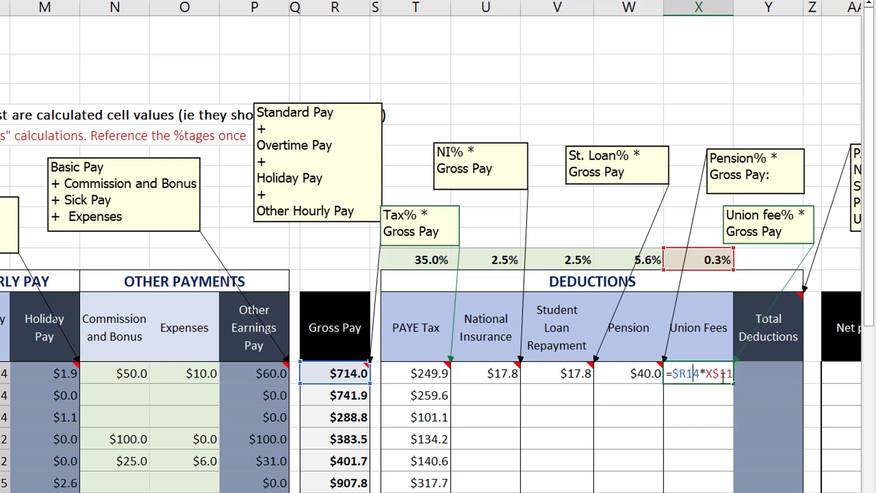
pyautogui.press('Return')
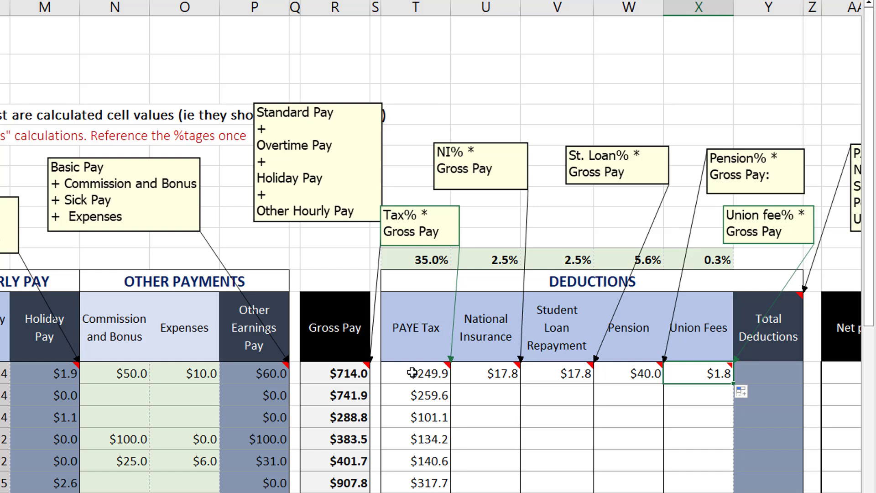
# Step: Fill the deduction formulas in T14:X14 down to row 19 for the remaining employees
pyautogui.click(424, 374)
pyautogui.moveTo(480, 373); pyautogui.dragTo(706, 374)
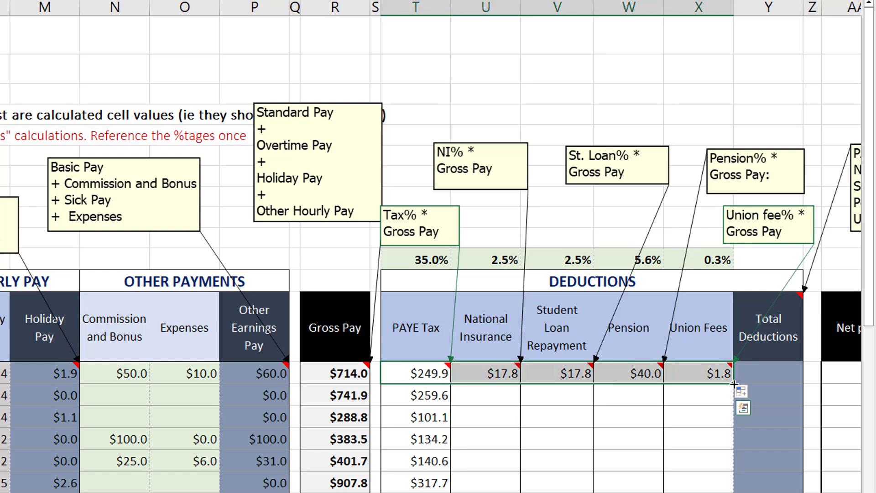
pyautogui.moveTo(728, 416); pyautogui.dragTo(723, 483)
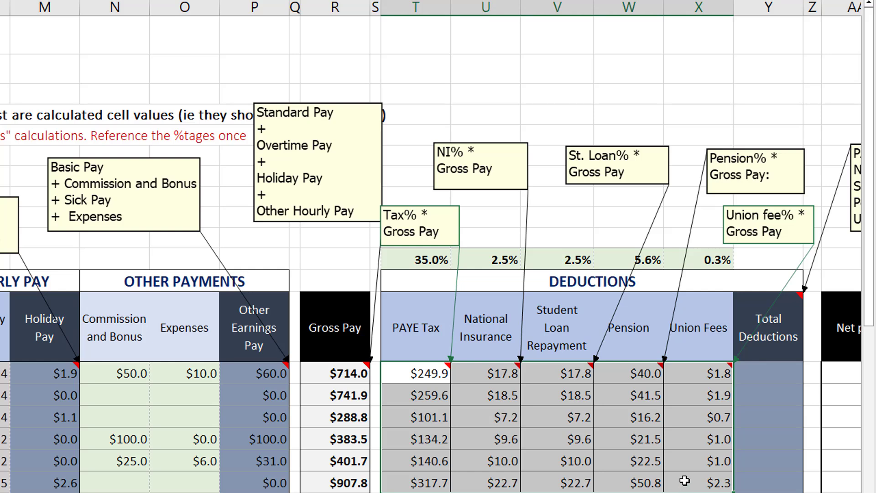
# Step: Enter =SUM(T14:X14) in Y14 to calculate the first employee's Total Deductions
pyautogui.click(761, 367)
pyautogui.hscroll(3, 431, 246)
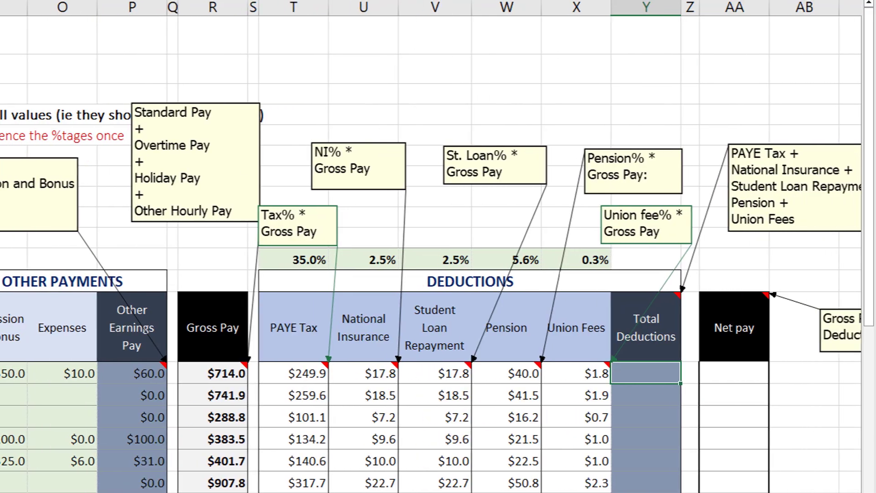
pyautogui.hscroll(1, 431, 247)
pyautogui.moveTo(273, 373); pyautogui.dragTo(551, 372)
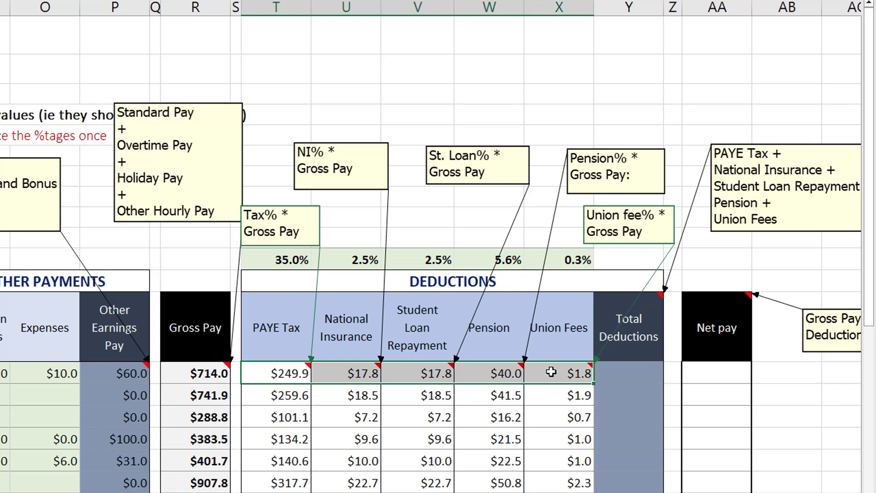
pyautogui.click(629, 379)
pyautogui.write('=sum(')
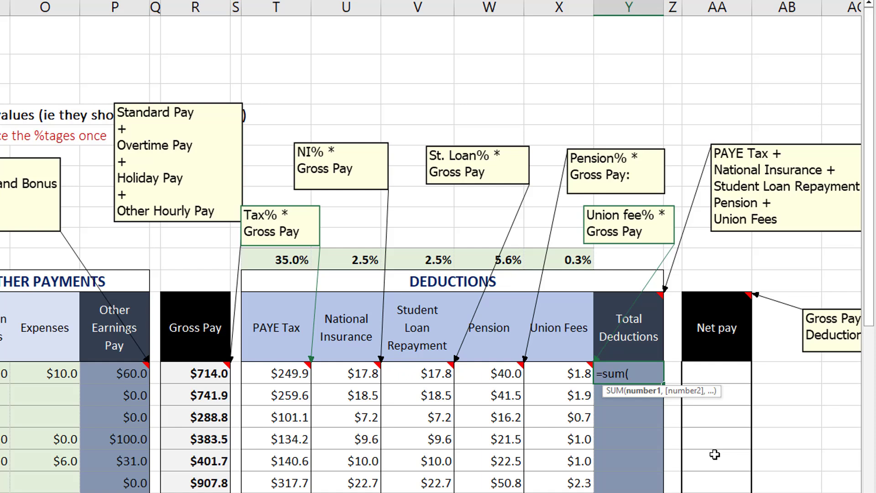
pyautogui.press('Left')
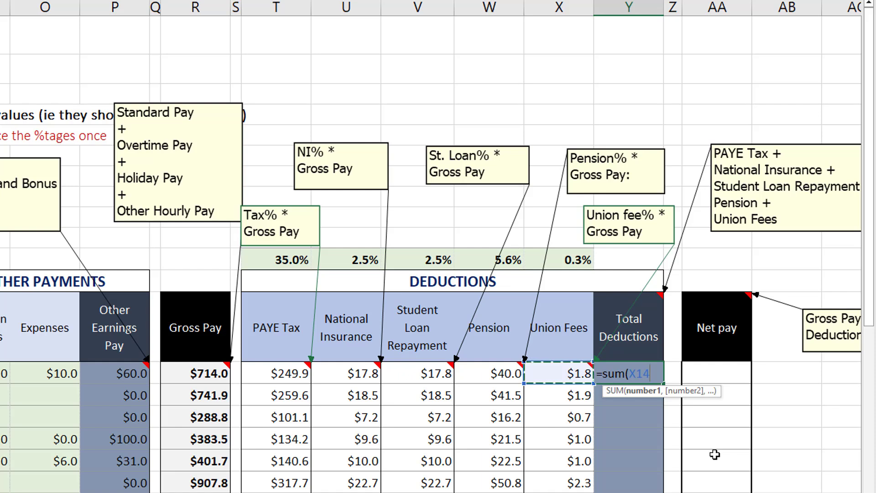
pyautogui.hotkey('shift', 'Left')
pyautogui.hotkey('shift', 'Left')
pyautogui.hotkey('shift', 'Left')
pyautogui.hotkey('shift', 'Left')
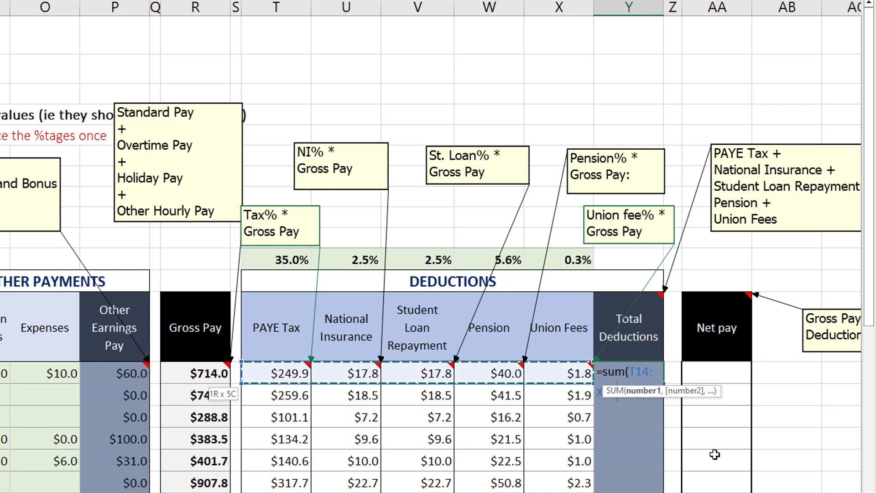
pyautogui.press('Return')
# Step: Fill the Total Deductions formula from Y14 down to Y19
pyautogui.press('Up')
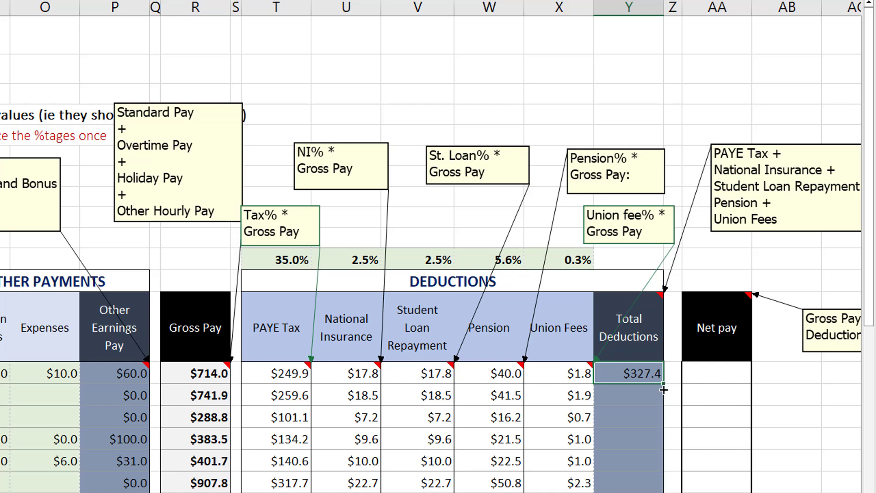
pyautogui.moveTo(663, 388); pyautogui.dragTo(659, 483)
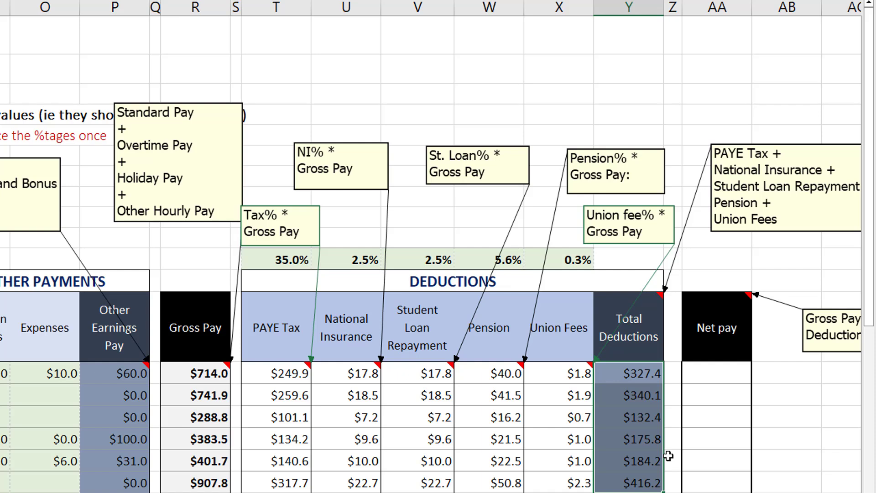
pyautogui.click(560, 386)
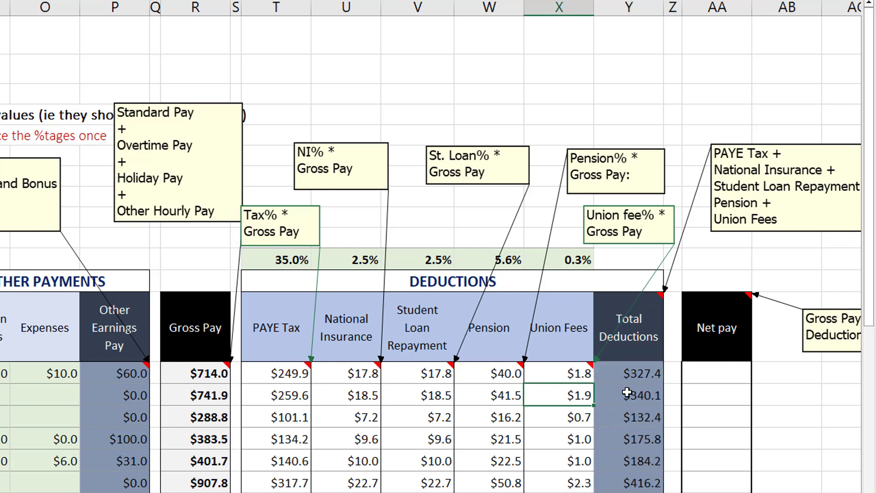
# Step: Move the Net pay header's comment box up, just below the Total Deductions comment
pyautogui.click(723, 374)
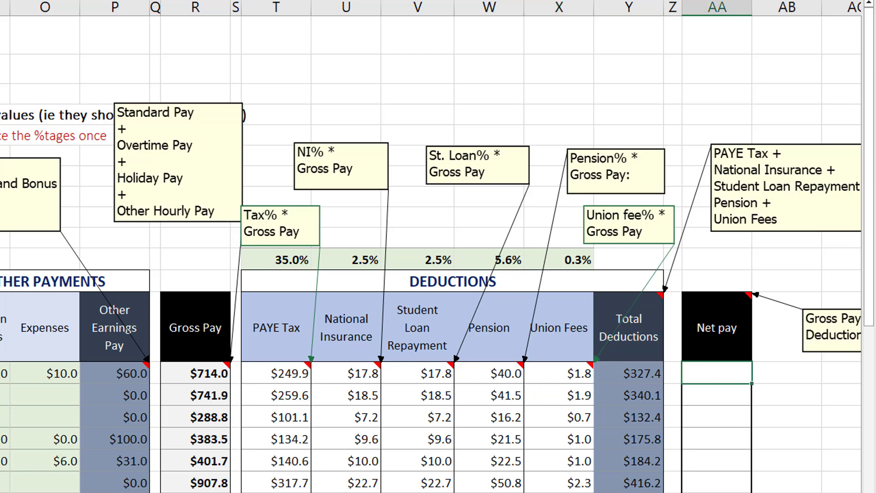
pyautogui.hscroll(1, 772, 385)
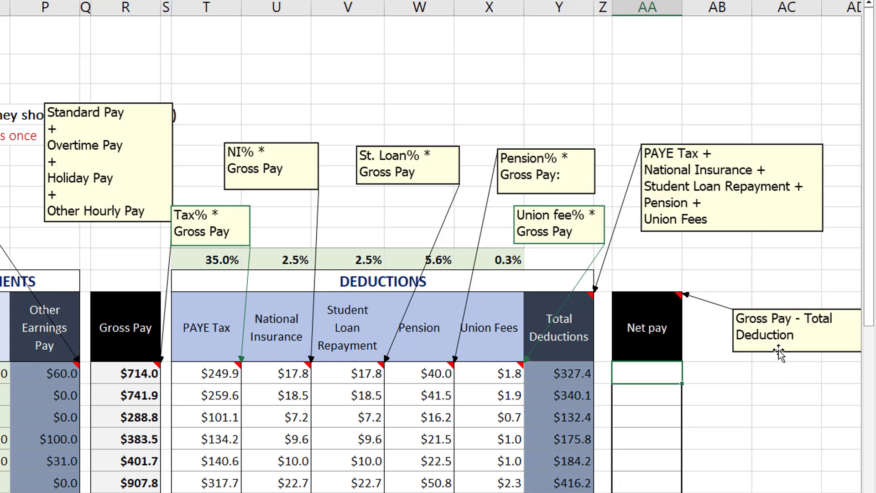
pyautogui.moveTo(779, 351); pyautogui.dragTo(753, 297)
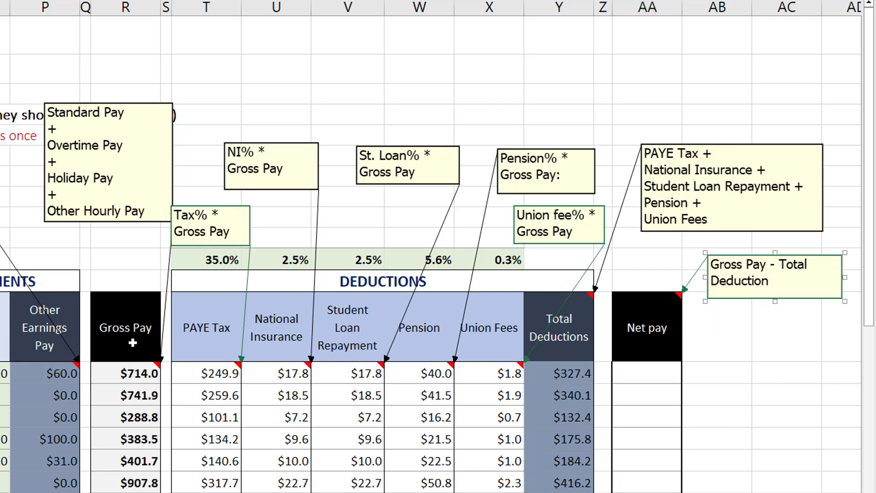
# Step: Enter =R14-Y14 in AA14 to calculate Net pay as Gross Pay minus Total Deductions
pyautogui.click(639, 377)
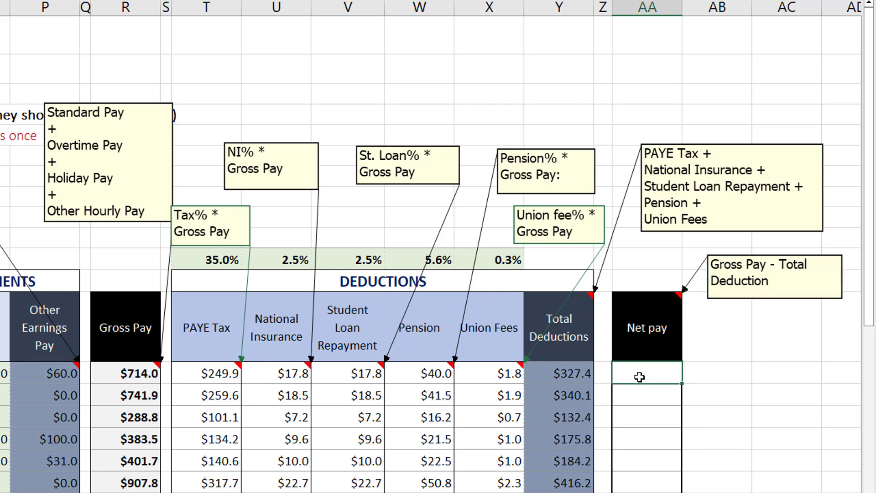
pyautogui.write('=')
pyautogui.click(129, 373)
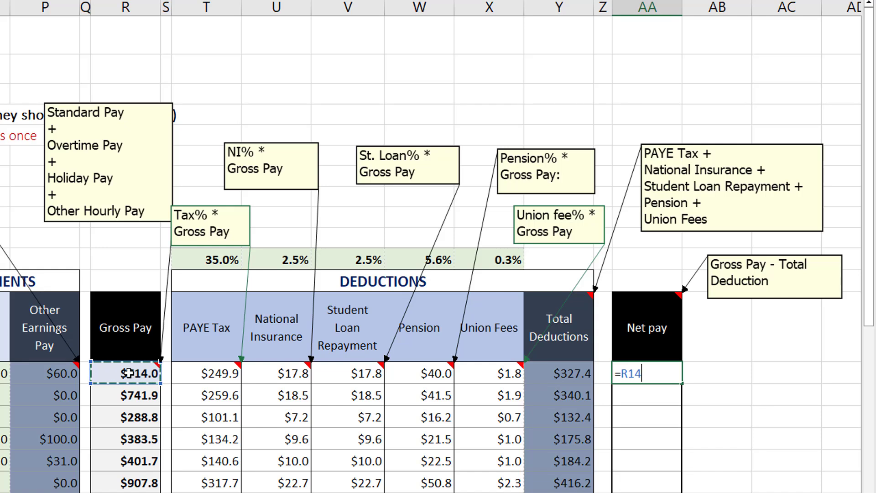
pyautogui.write('-')
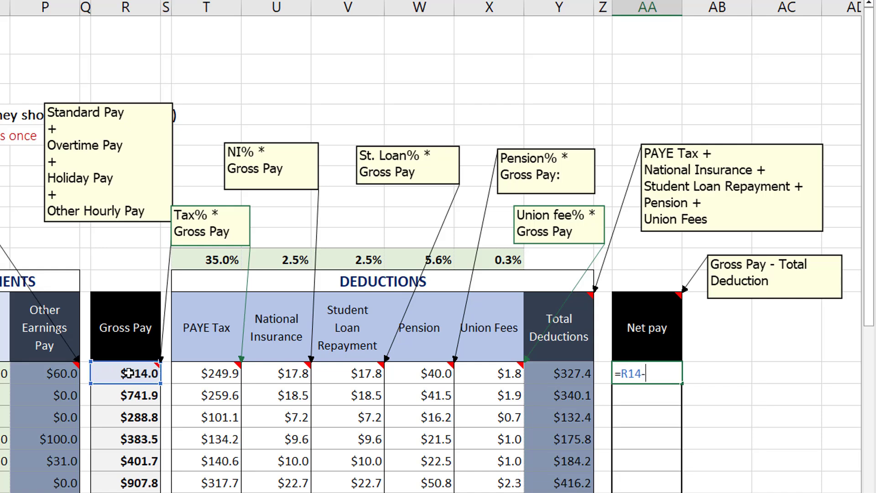
pyautogui.click(557, 376)
pyautogui.press('Return')
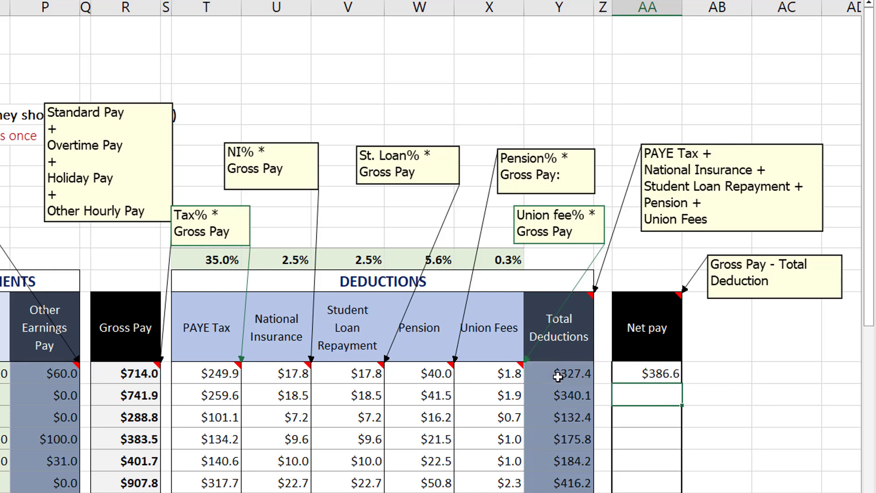
# Step: Fill the Net pay formula from AA14 down to AA19
pyautogui.click(657, 374)
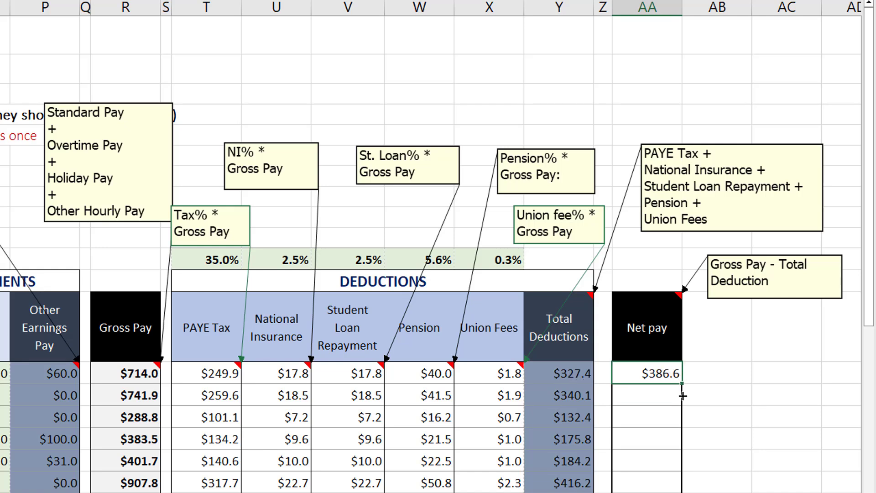
pyautogui.moveTo(682, 395); pyautogui.dragTo(670, 488)
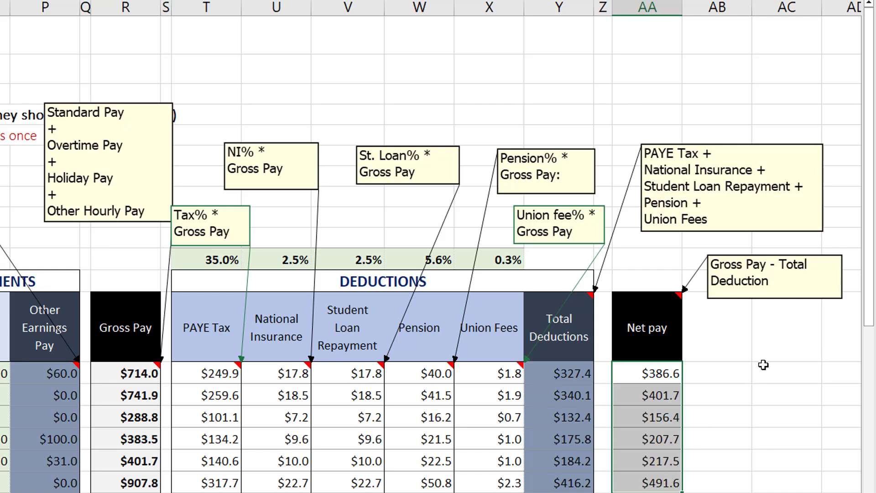
pyautogui.click(748, 370)
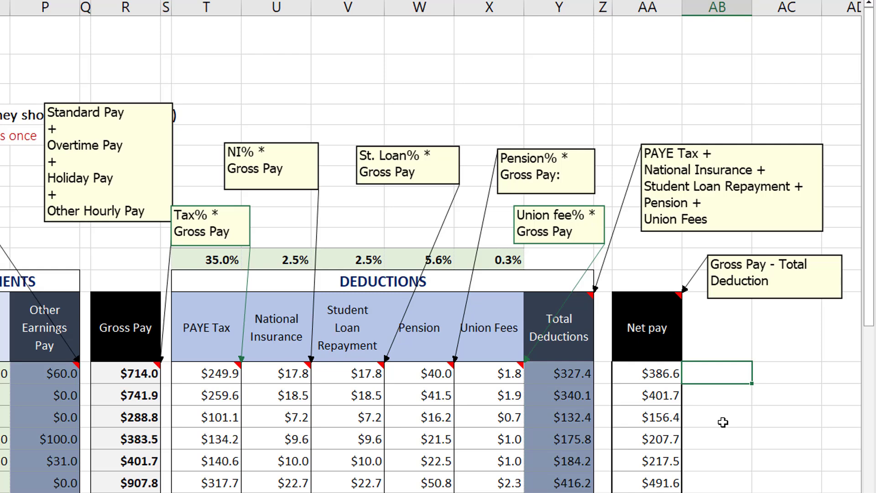
# Step: Enter a SUM formula in the red total cell AA29 that adds up the Net pay cells AA14:AA28
pyautogui.scroll(-4, 722, 422)
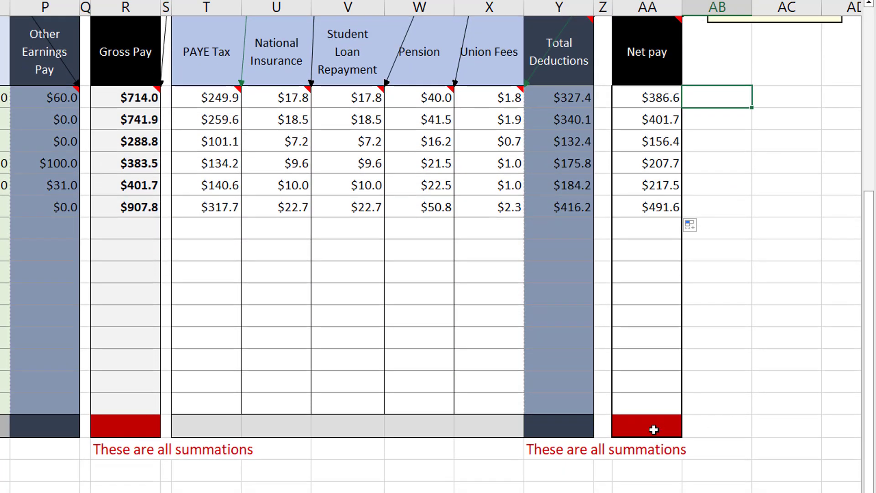
pyautogui.click(653, 430)
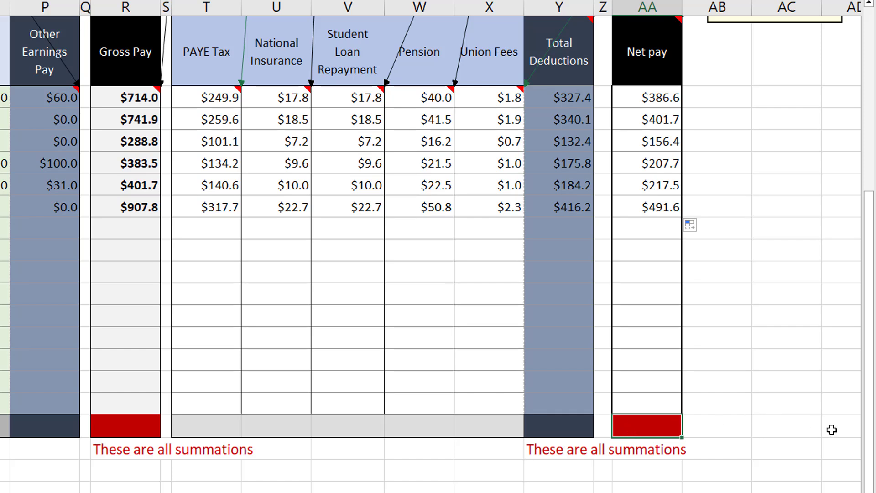
pyautogui.write('=sum(')
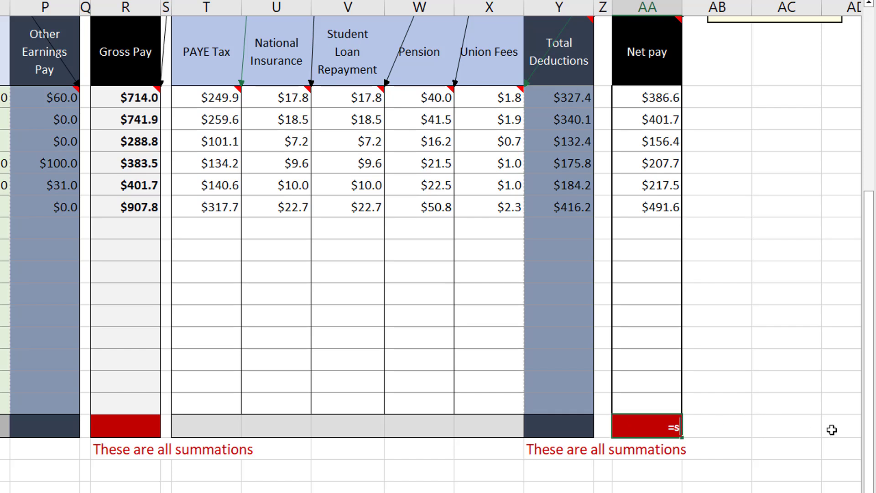
pyautogui.press('Up')
pyautogui.hotkey('shift', 'Up')
pyautogui.hotkey('shift', 'Up')
pyautogui.hotkey('shift', 'Up')
pyautogui.hotkey('shift', 'Up')
pyautogui.hotkey('shift', 'Up')
pyautogui.hotkey('shift', 'Up')
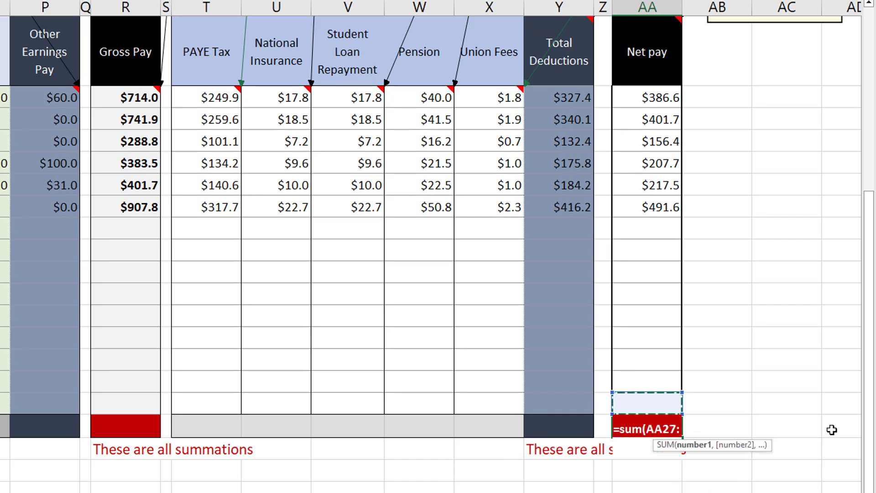
pyautogui.hotkey('shift', 'Up')
pyautogui.hotkey('shift', 'Up')
pyautogui.hotkey('shift', 'Up')
pyautogui.hotkey('shift', 'Up')
pyautogui.hotkey('shift', 'Up')
pyautogui.hotkey('shift', 'Up')
pyautogui.hotkey('shift', 'Up')
pyautogui.hotkey('shift', 'Up')
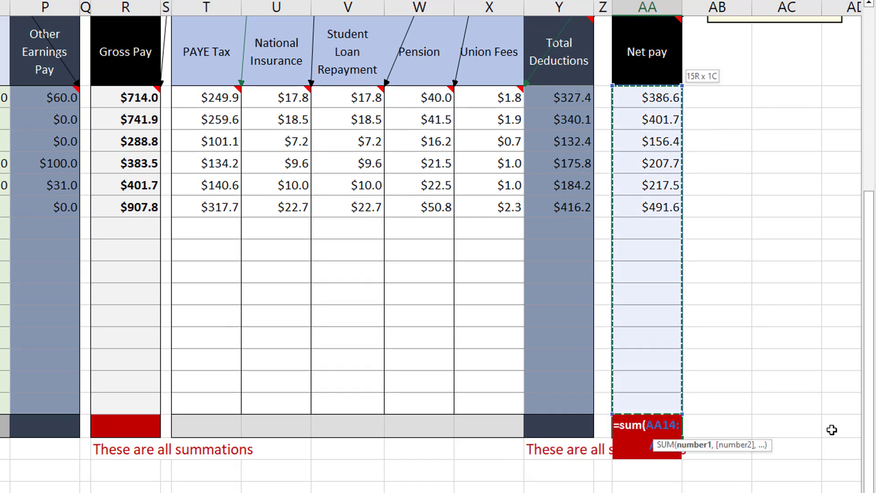
pyautogui.press('Return')
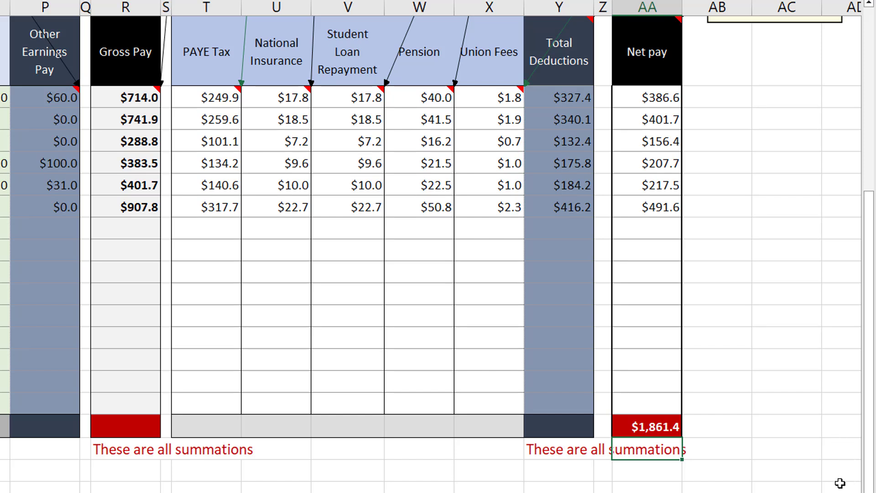
# Step: Copy the Net pay total in AA29 and paste only its formula into the deduction totals T29:Y29
pyautogui.click(659, 426)
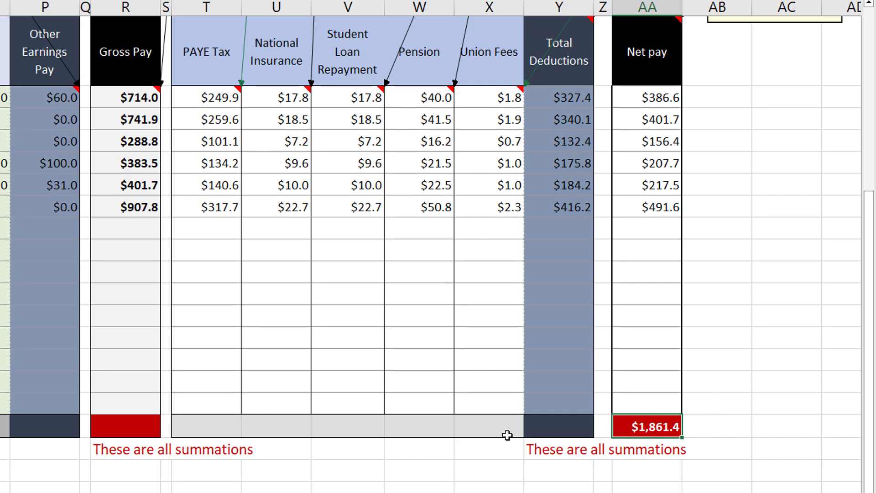
pyautogui.rightClick(634, 427)
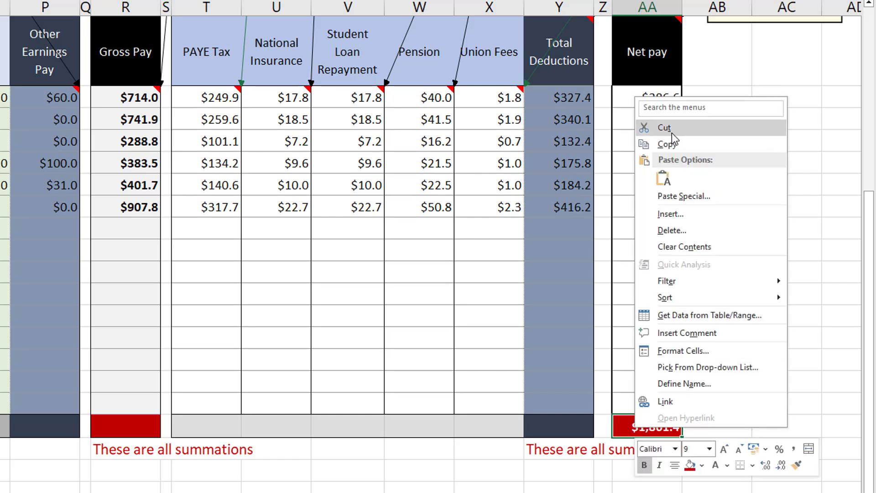
pyautogui.click(672, 145)
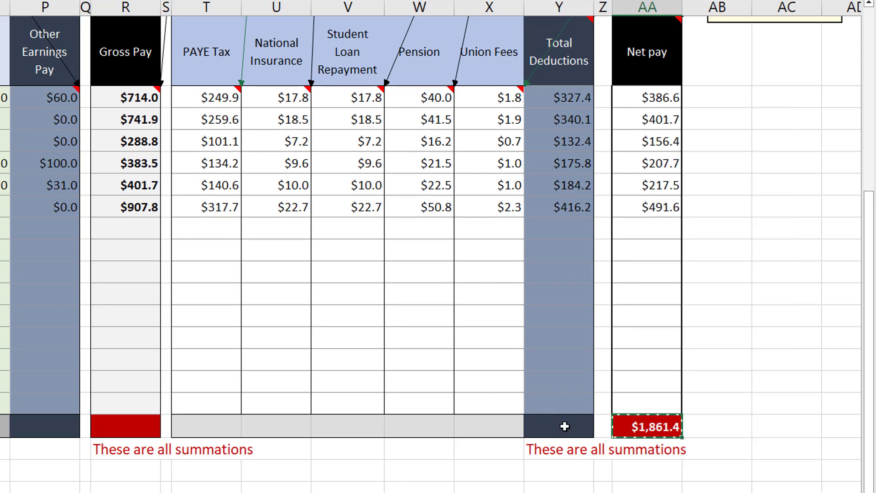
pyautogui.moveTo(564, 426); pyautogui.dragTo(538, 425)
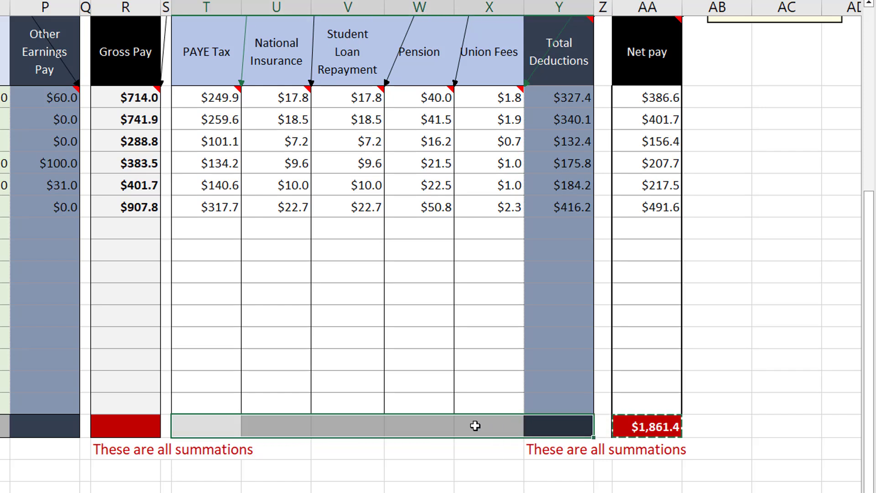
pyautogui.rightClick(431, 426)
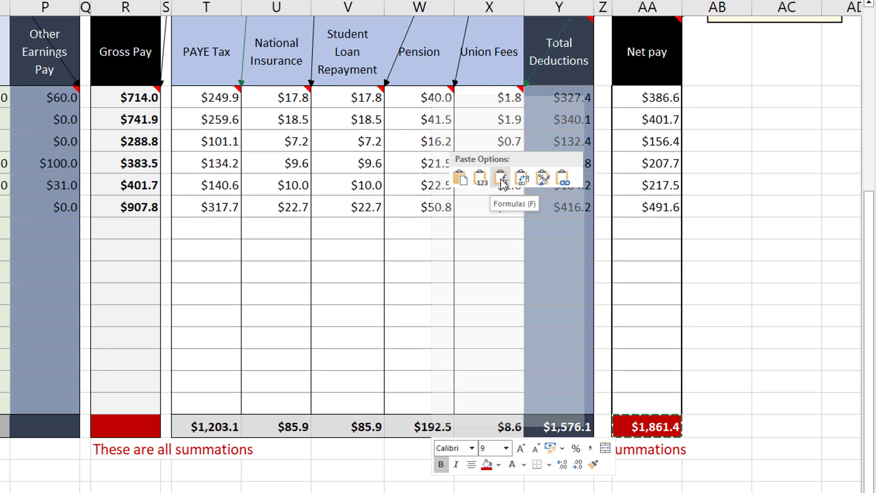
pyautogui.click(500, 178)
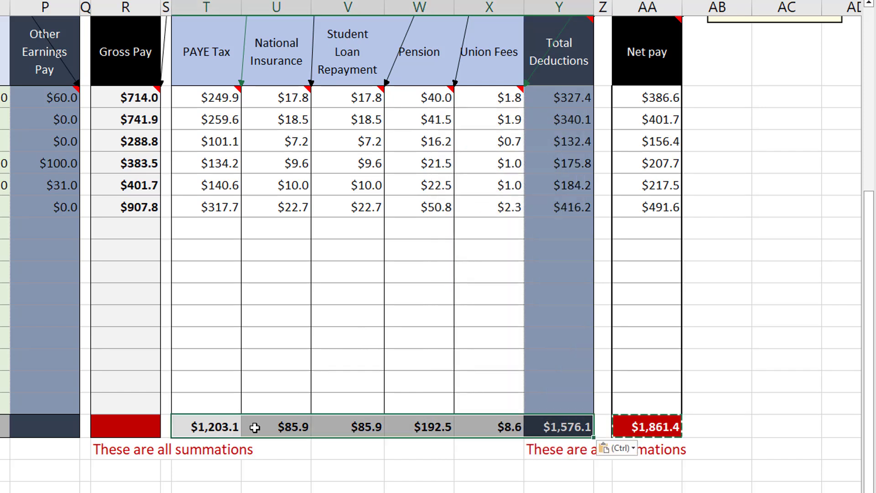
# Step: Paste only the copied total formula into the Gross Pay total cell R29
pyautogui.click(137, 428)
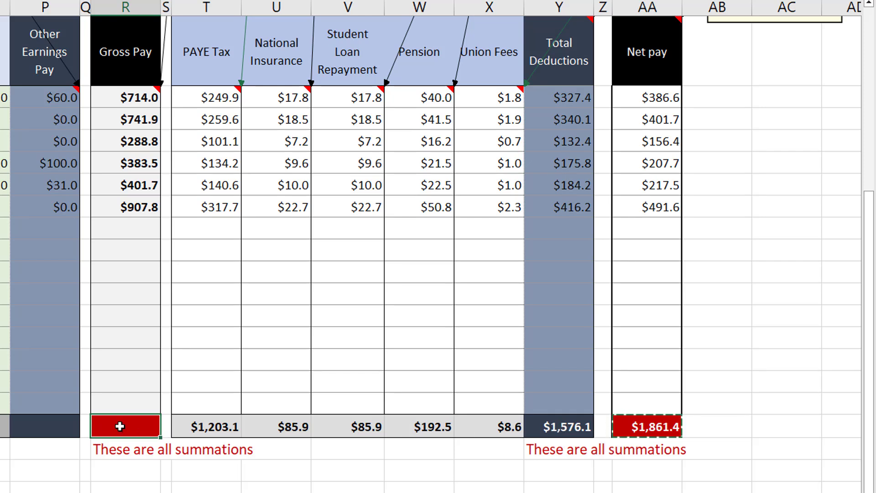
pyautogui.rightClick(120, 426)
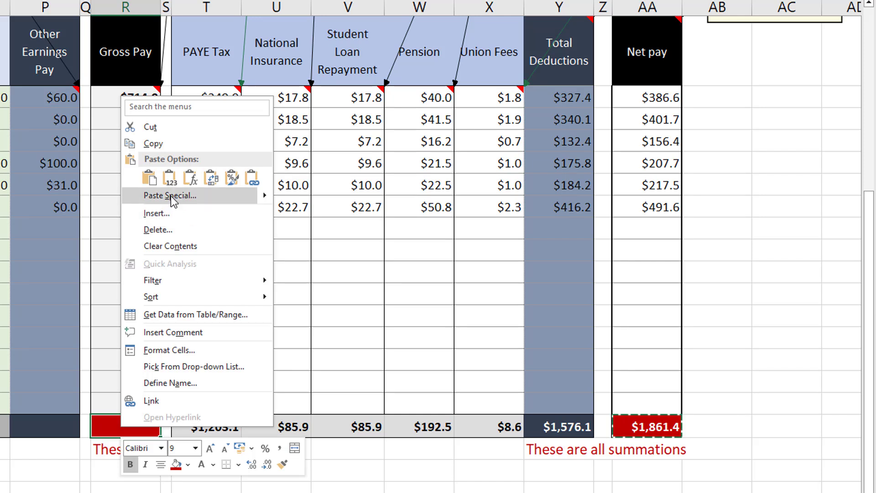
pyautogui.click(191, 178)
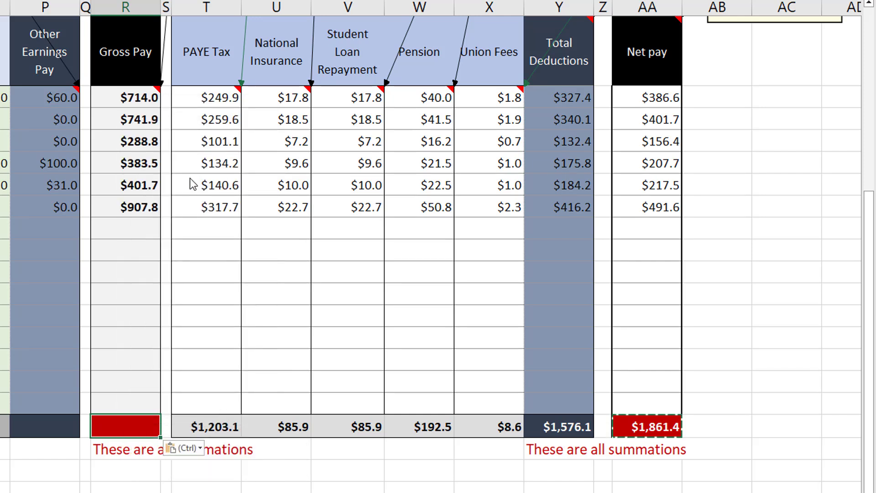
# Step: Paste only the copied total formula into the earnings summation cells G29:P29
pyautogui.click(36, 419)
pyautogui.moveTo(4, 426); pyautogui.dragTo(1, 425)
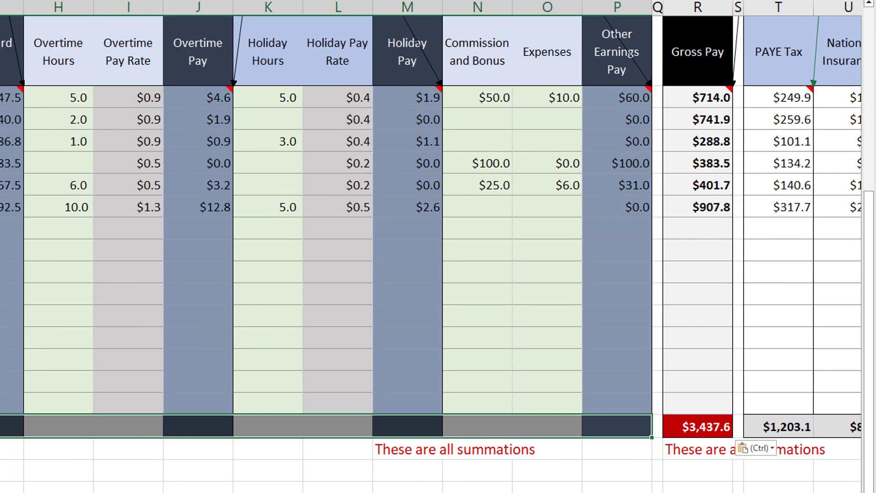
pyautogui.rightClick(1, 425)
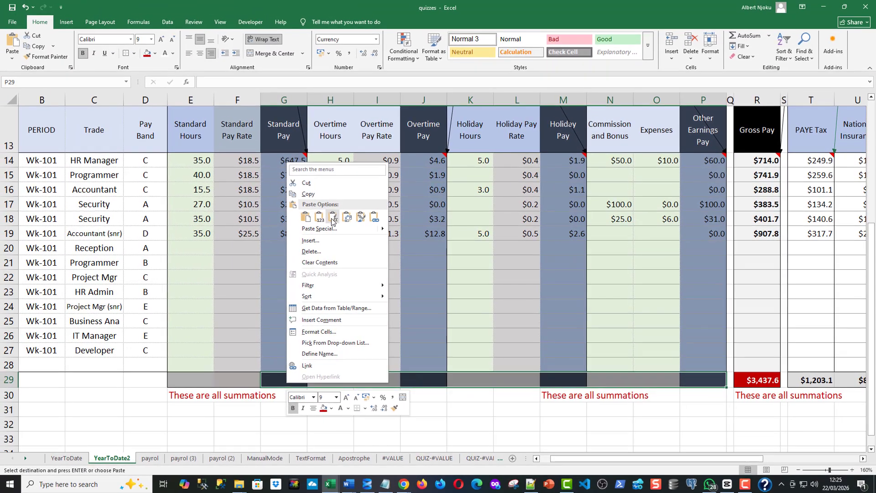
pyautogui.click(145, 197)
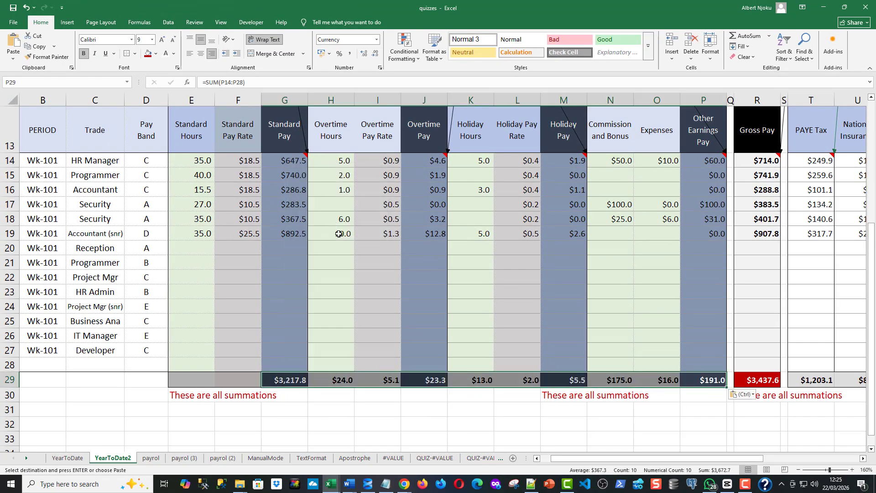
pyautogui.click(703, 380)
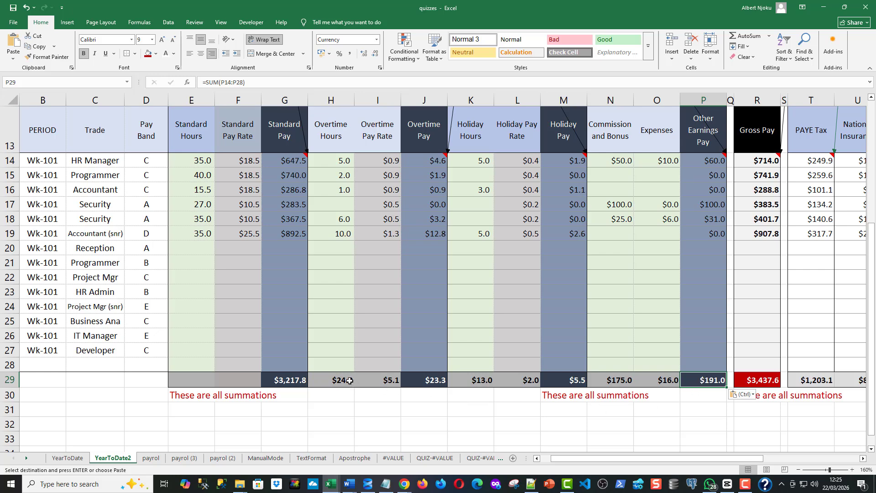
# Step: Clear the unneeded totals under Overtime Hours and Overtime Pay Rate in H29:I29
pyautogui.click(387, 336)
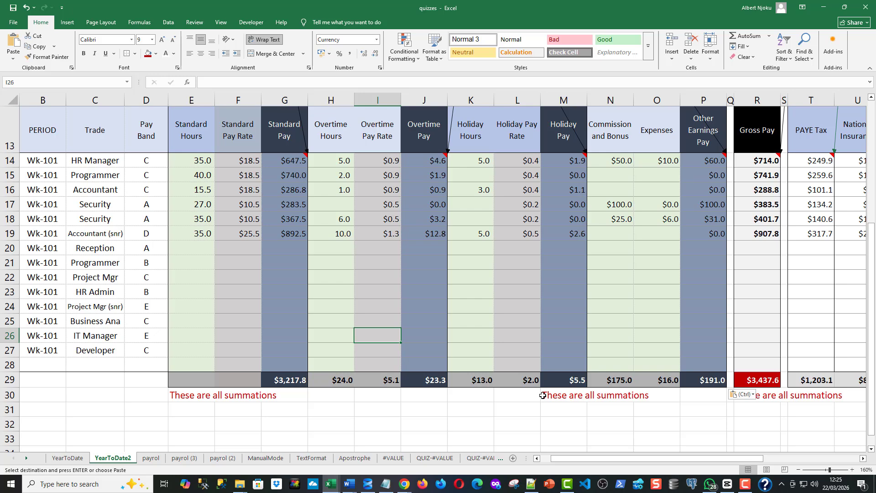
pyautogui.press('Down')
pyautogui.press('Down')
pyautogui.press('Down')
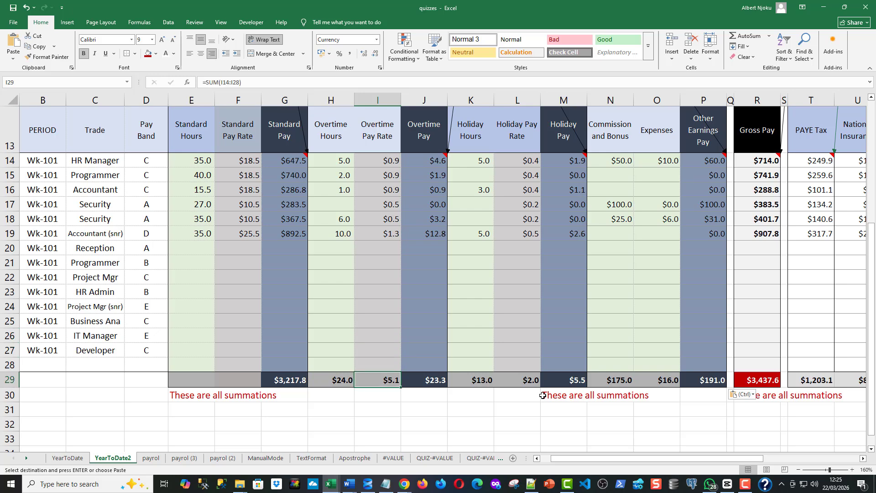
pyautogui.hotkey('shift', 'Left')
pyautogui.press('Delete')
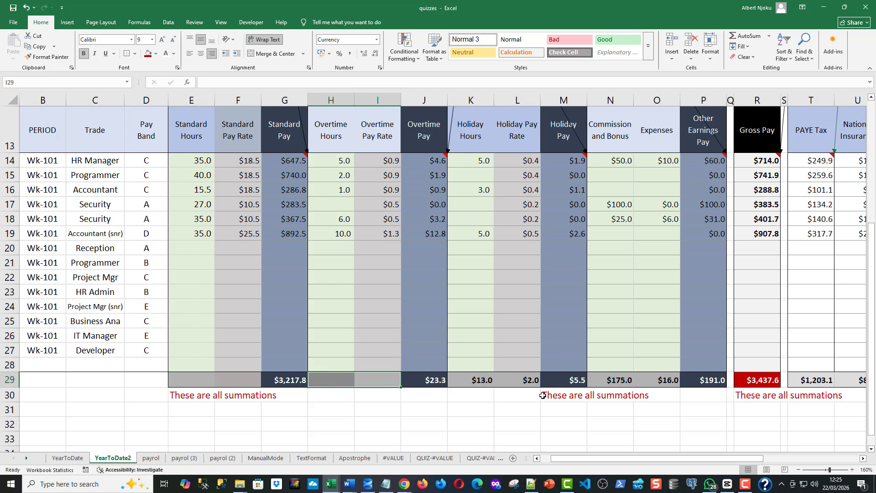
# Step: Clear the unneeded totals under Holiday Hours and Holiday Pay Rate in K29:L29
pyautogui.press('Right')
pyautogui.press('Right')
pyautogui.hotkey('shift', 'Right')
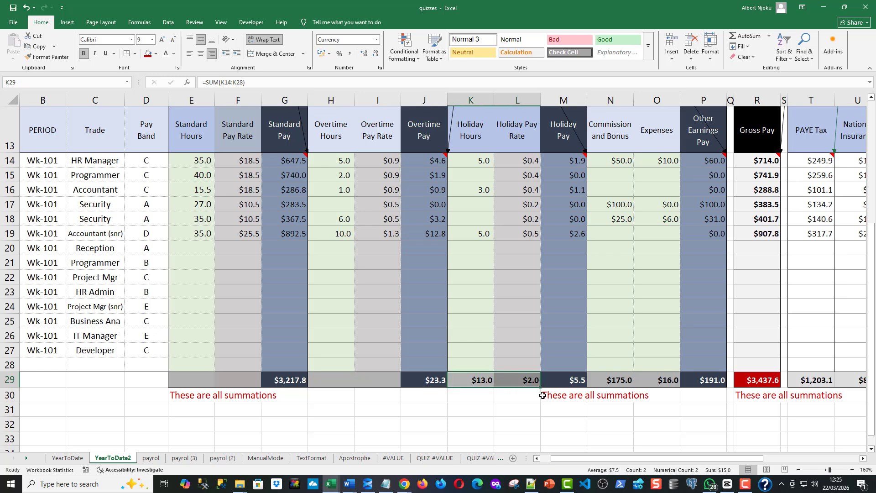
pyautogui.press('Delete')
# Step: Clear the totals under Commission and Bonus and Expenses in N29:O29
pyautogui.press('Right')
pyautogui.press('Right')
pyautogui.press('Right')
pyautogui.hotkey('shift', 'Right')
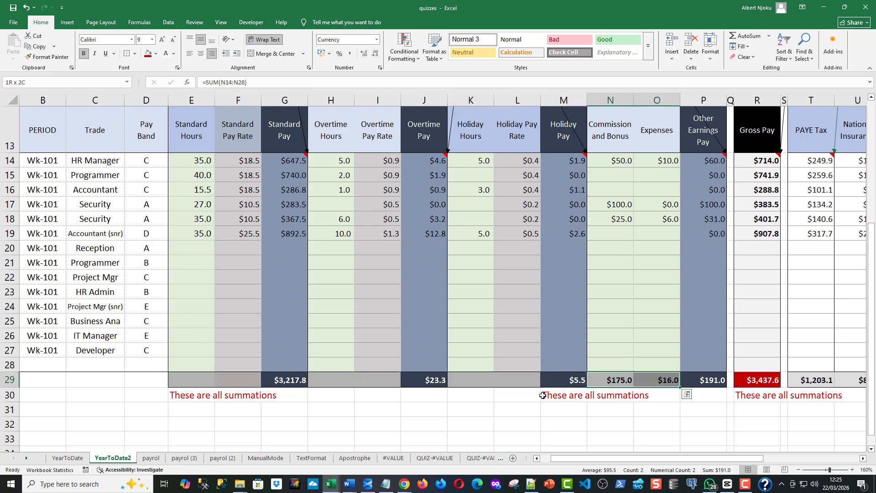
pyautogui.press('Delete')
# Step: Examine the summation row across to the Net pay total and the column above it, and return to cell A1
pyautogui.press('Right')
pyautogui.press('Right')
pyautogui.press('Right')
pyautogui.press('Right')
pyautogui.press('Right')
pyautogui.press('Right')
pyautogui.press('Right')
pyautogui.press('Right')
pyautogui.press('Right')
pyautogui.press('Right')
pyautogui.press('Right')
pyautogui.press('Right')
pyautogui.press('Right')
pyautogui.press('Right')
pyautogui.press('Right')
pyautogui.press('Right')
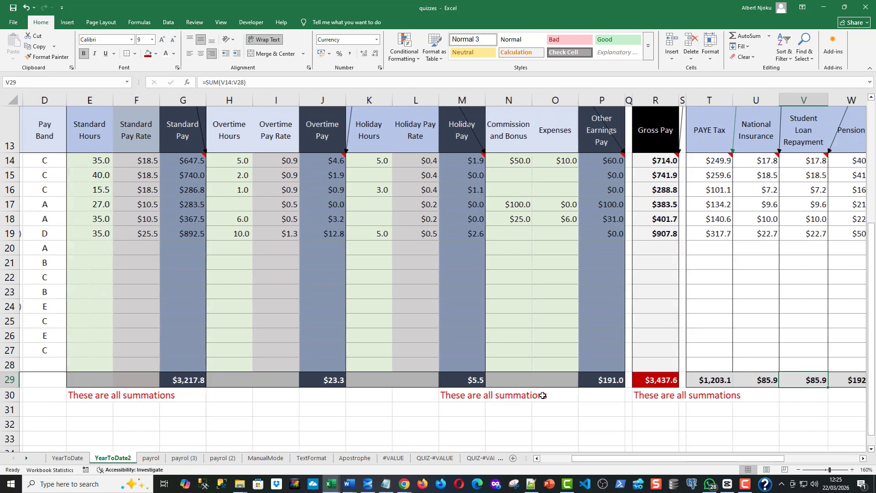
pyautogui.press('Left')
pyautogui.press('Left')
pyautogui.press('Left')
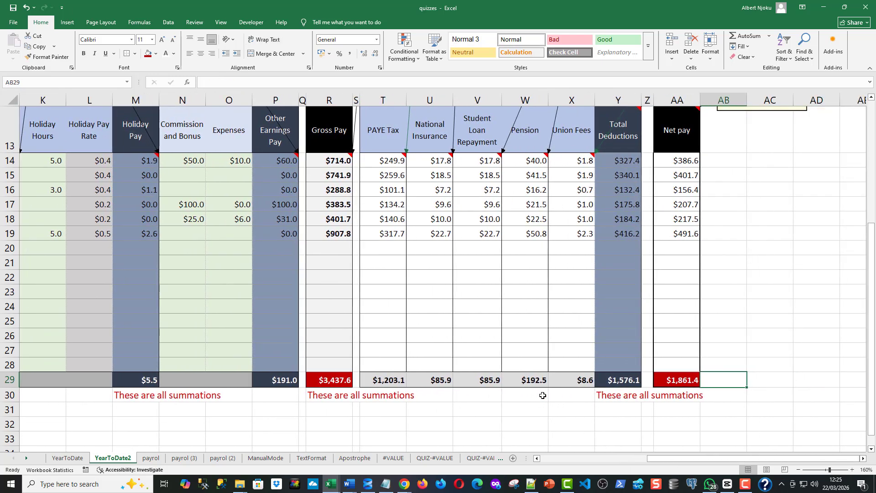
pyautogui.press('Up')
pyautogui.press('Up')
pyautogui.press('Up')
pyautogui.press('Up')
pyautogui.press('Up')
pyautogui.press('Up')
pyautogui.press('Up')
pyautogui.press('Up')
pyautogui.press('Up')
pyautogui.press('Up')
pyautogui.press('Up')
pyautogui.press('Up')
pyautogui.press('Up')
pyautogui.press('Up')
pyautogui.press('Up')
pyautogui.press('Up')
pyautogui.press('Up')
pyautogui.press('Up')
pyautogui.press('Up')
pyautogui.press('Up')
pyautogui.press('Up')
pyautogui.press('Up')
pyautogui.press('Up')
pyautogui.press('Up')
pyautogui.press('Up')
pyautogui.press('Up')
pyautogui.press('Up')
pyautogui.press('Up')
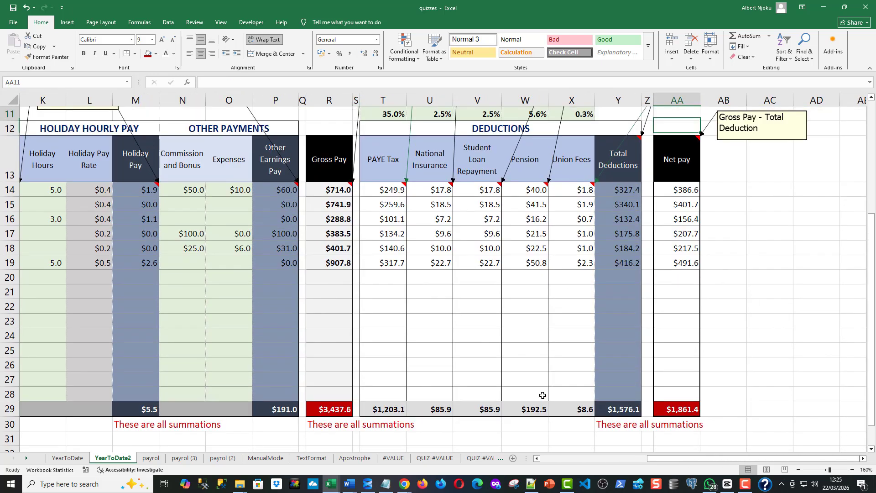
pyautogui.press('Home')
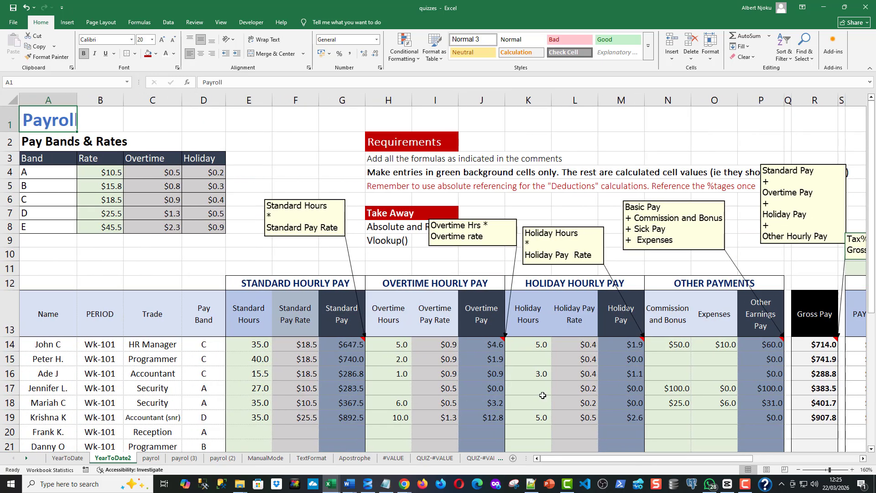